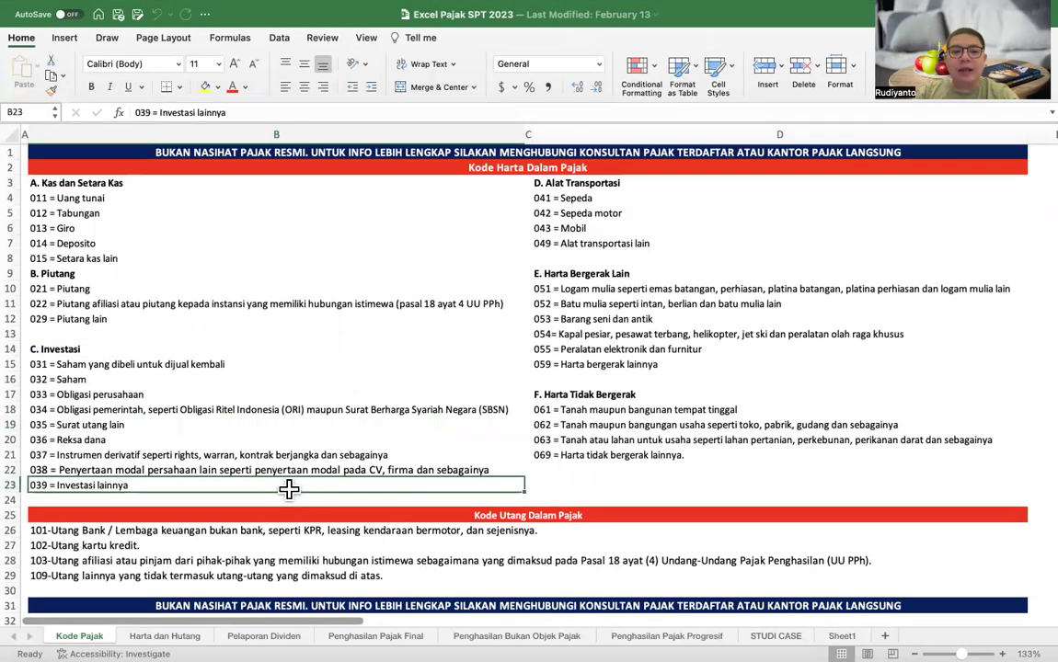
# Enter the note "Kripto yang pembelian Rp 10 juta, akhir Desember 2022 nilainya Rp 8 juta" in cell I17 of the Harta dan Hutang sheet
pyautogui.click(164, 636)
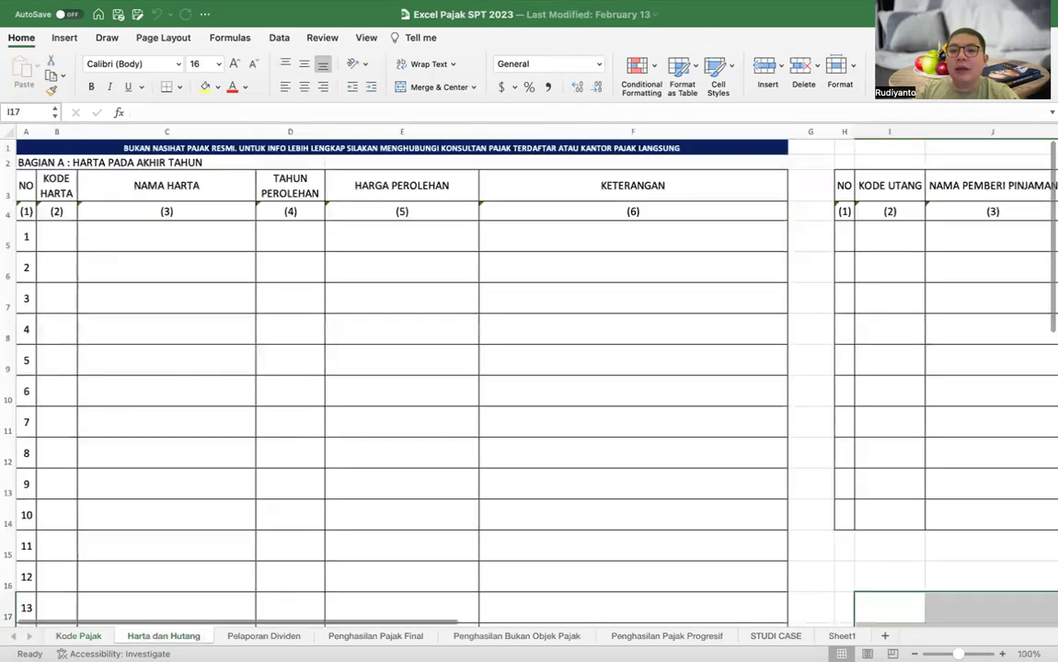
pyautogui.scroll(-3, 260, 397)
pyautogui.hscroll(2, 640, 457)
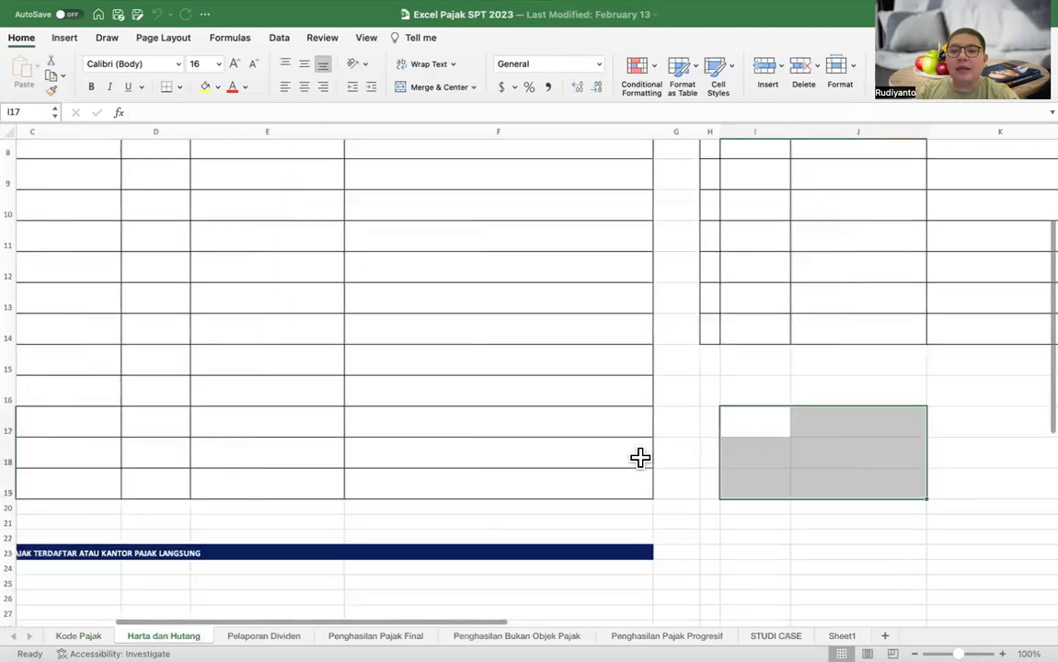
pyautogui.click(778, 432)
pyautogui.write('Krit')
pyautogui.press('BackSpace')
pyautogui.write('pto yang p')
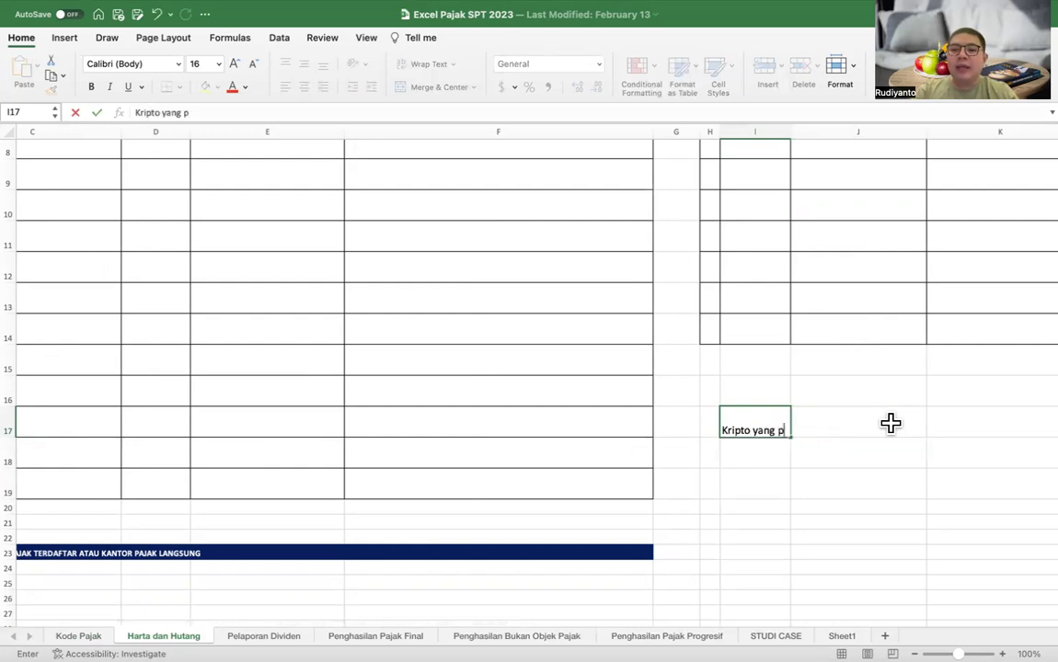
pyautogui.write('embelian Rp')
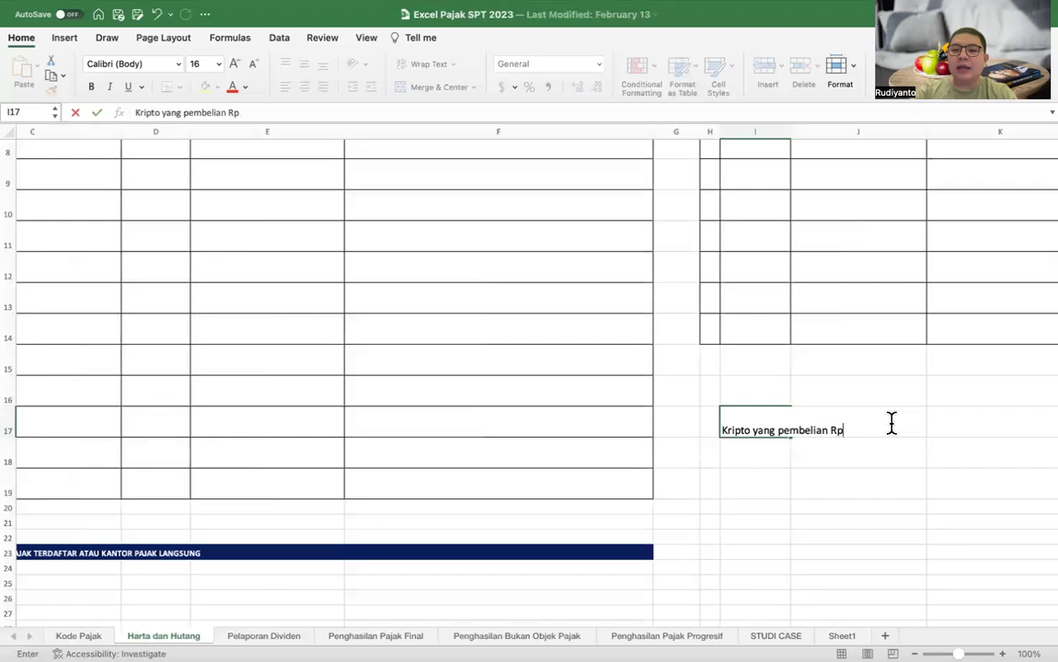
pyautogui.write(' 10 juta')
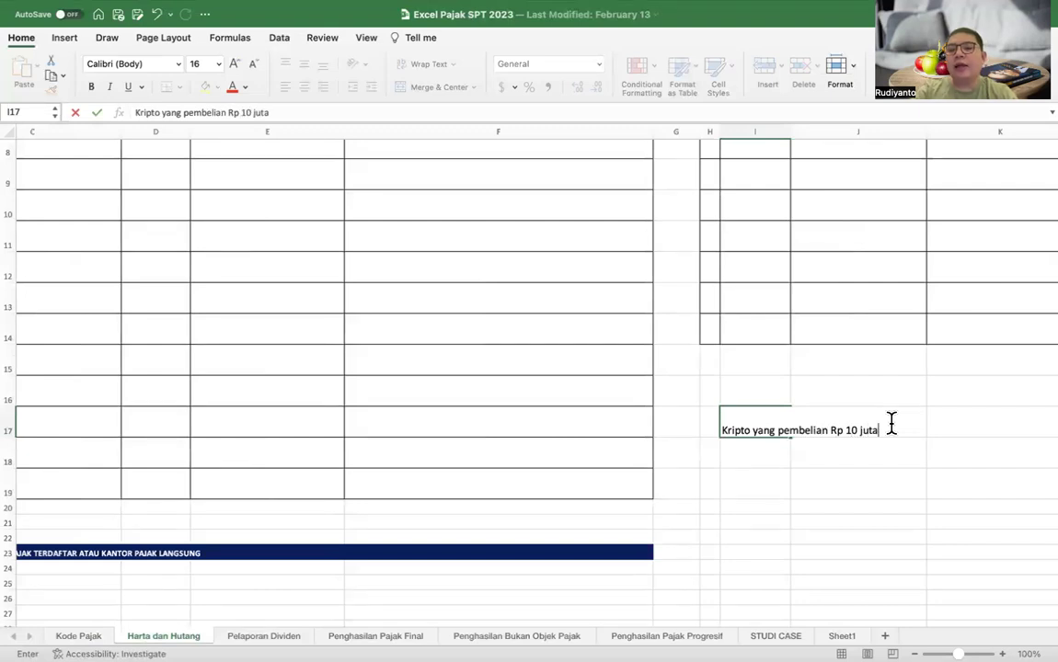
pyautogui.write(', akhi')
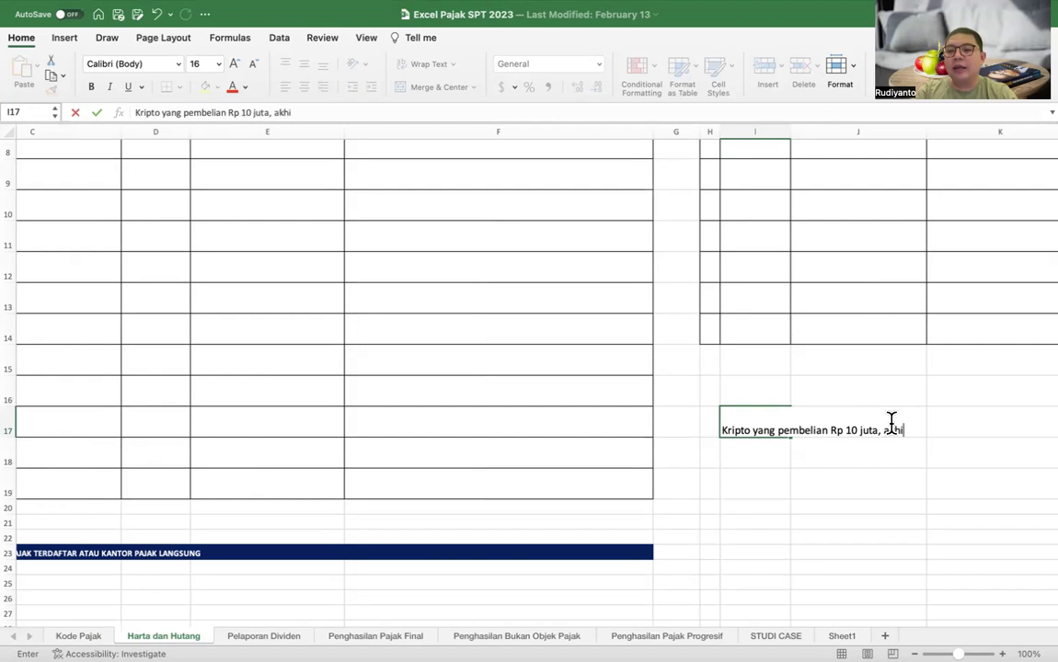
pyautogui.write('r Desember 202')
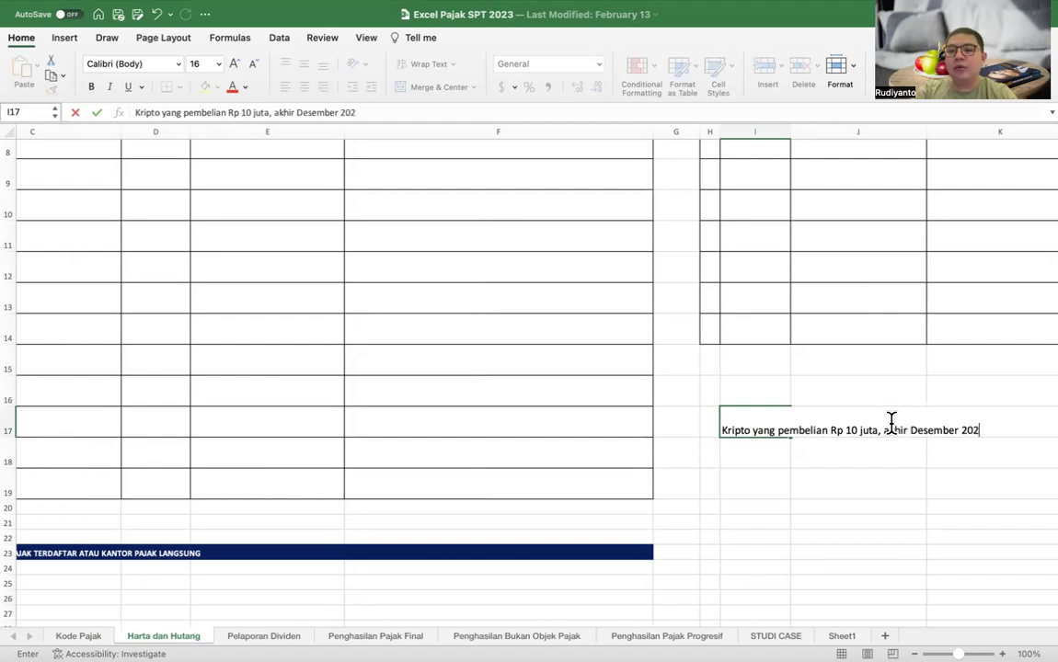
pyautogui.write('2 nilainya ')
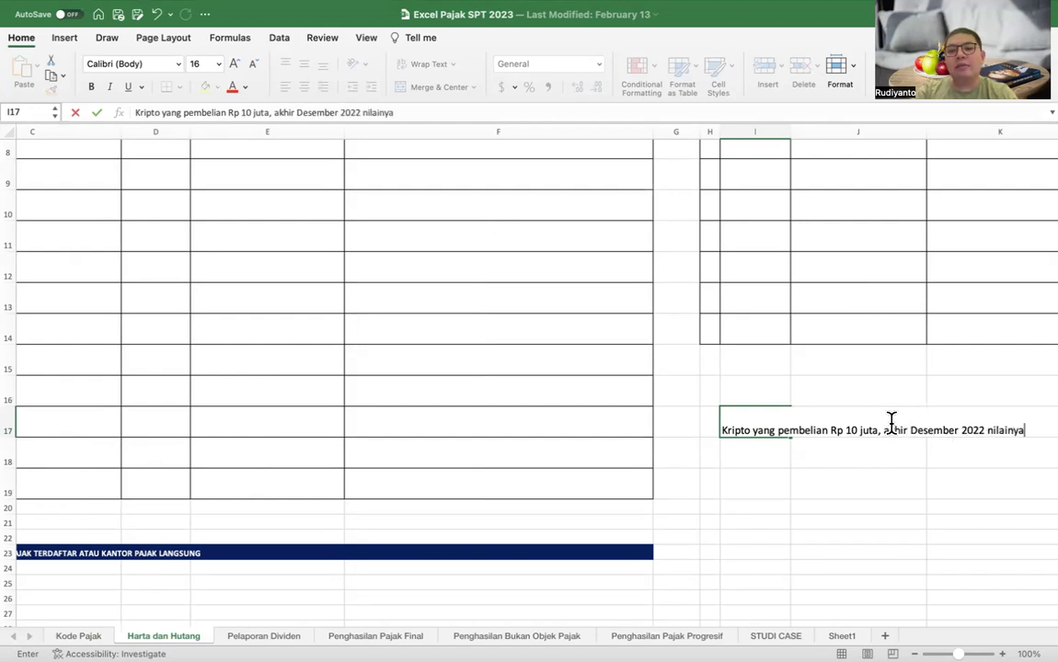
pyautogui.write('Rp 8 juta')
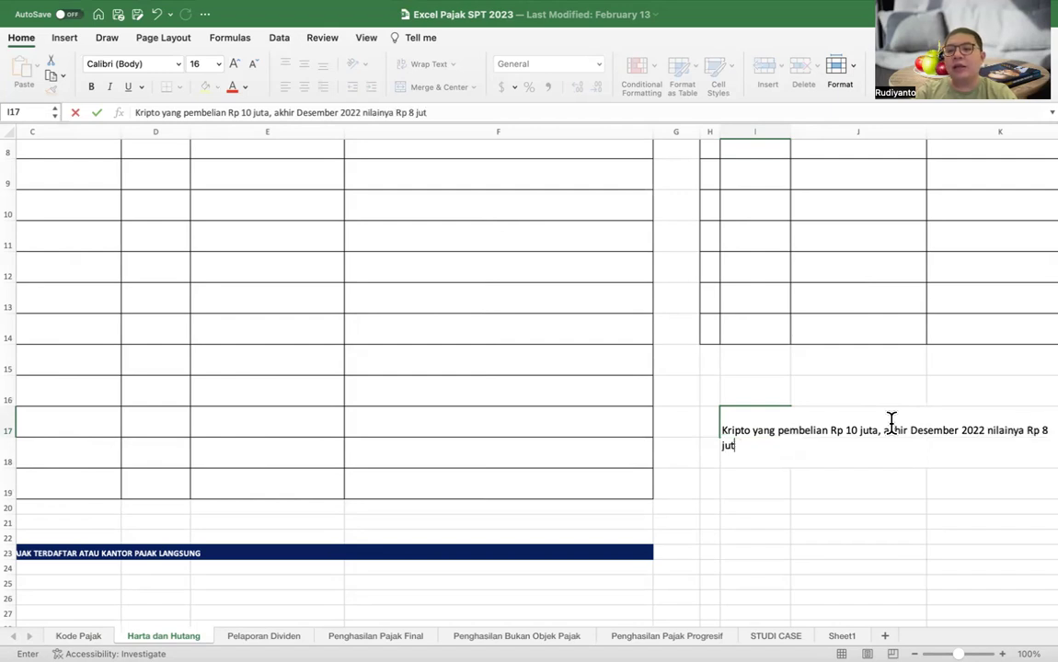
pyautogui.hscroll(3, 938, 485)
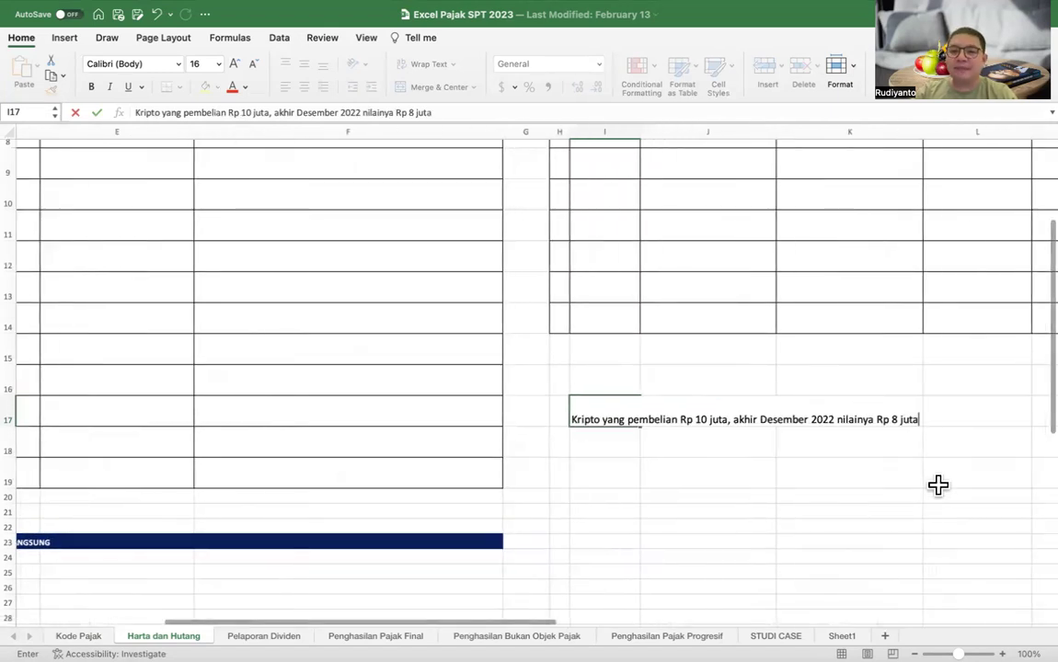
pyautogui.press('Return')
# In row 1 of the year-end assets table, enter asset code 039 and the asset name "Investasi Lainnya"
pyautogui.hscroll(-5, 938, 484)
pyautogui.scroll(5, 938, 485)
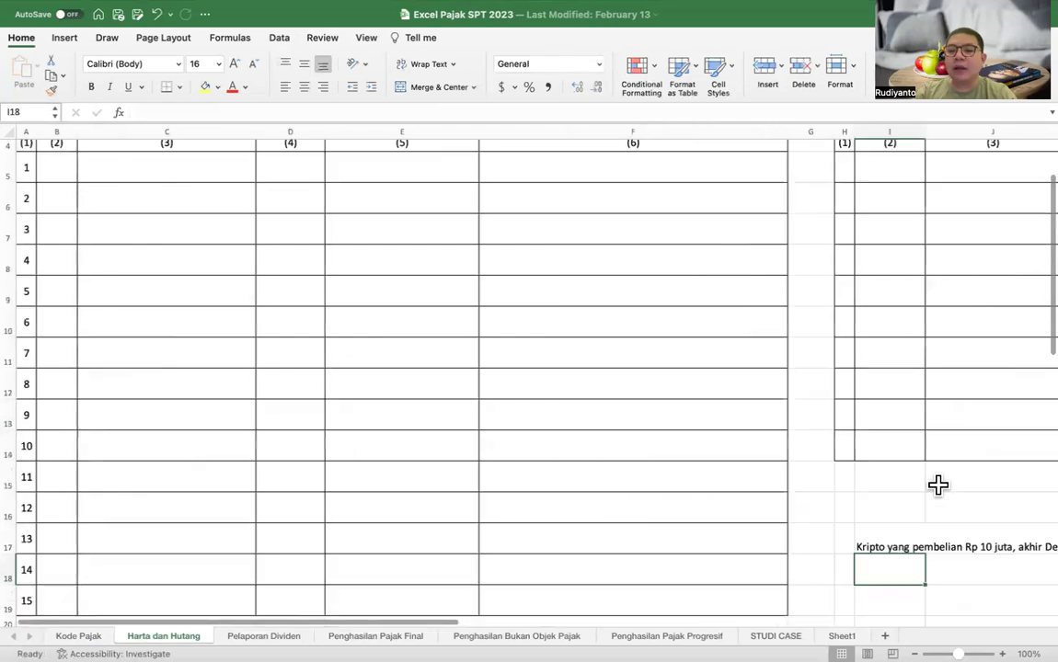
pyautogui.click(55, 241)
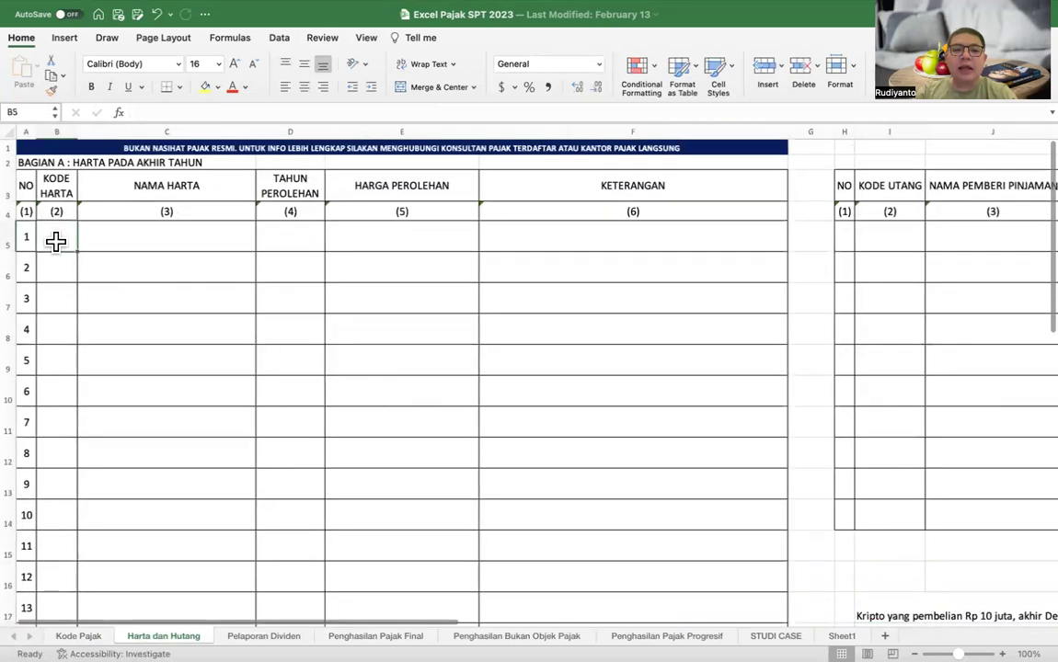
pyautogui.write('039')
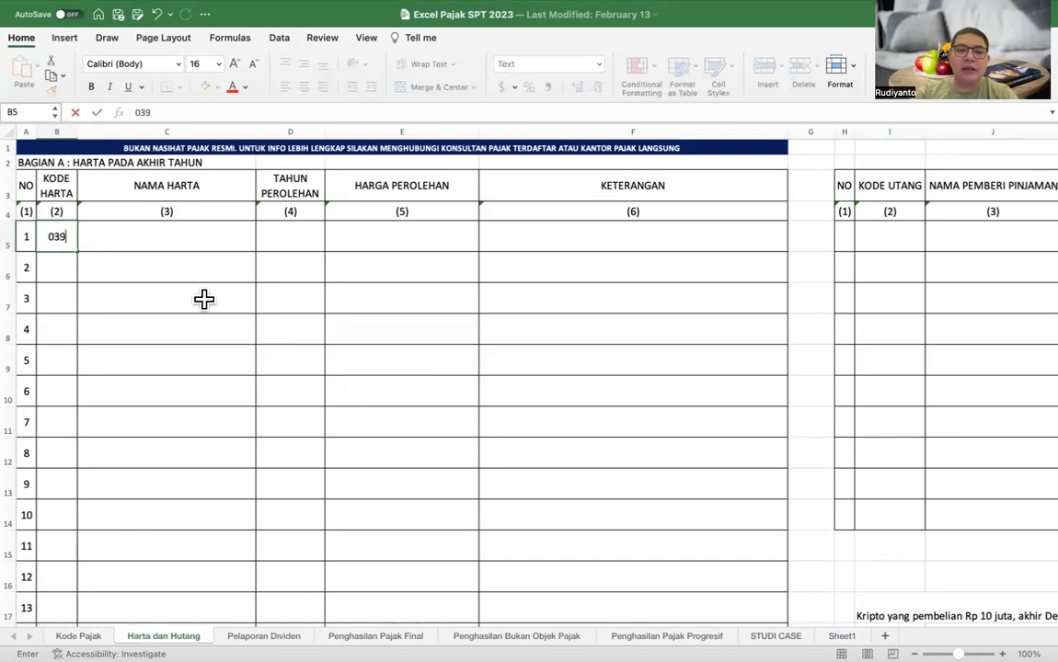
pyautogui.click(167, 229)
pyautogui.write('Investasi Lainnya')
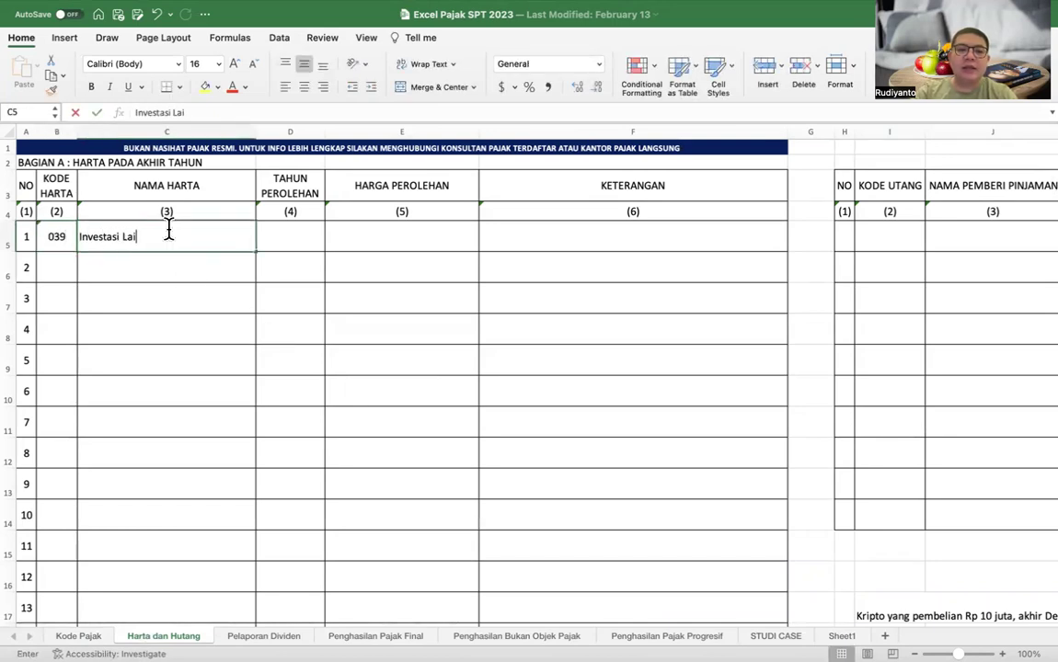
# Complete row 1 of the assets table with acquisition year 2022 and acquisition price 10000000
pyautogui.click(267, 248)
pyautogui.write('2022')
pyautogui.click(370, 245)
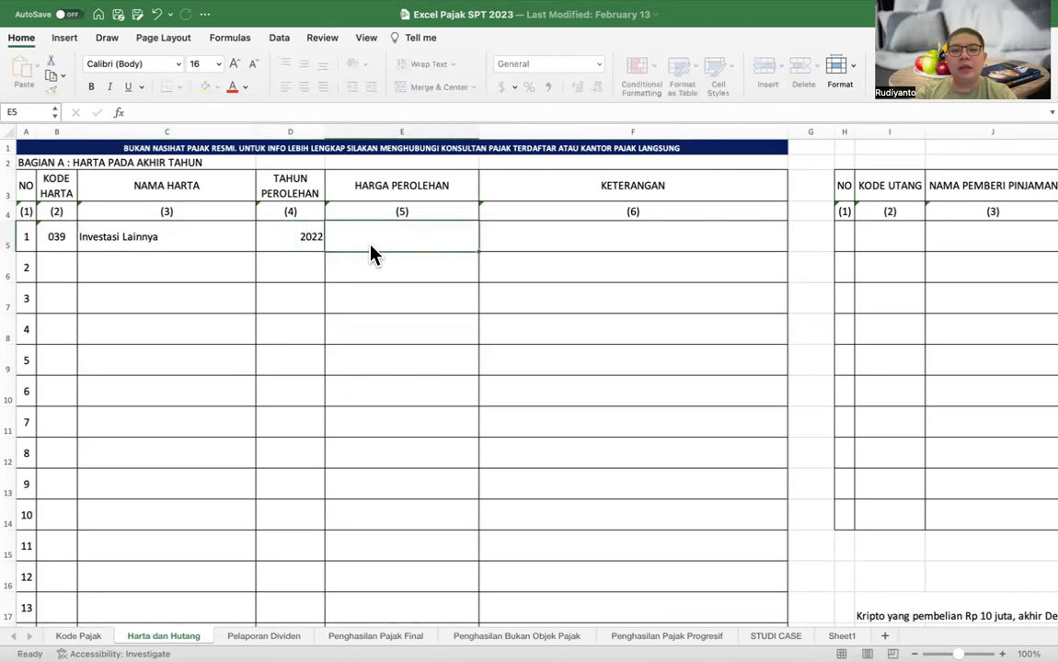
pyautogui.write('10000000')
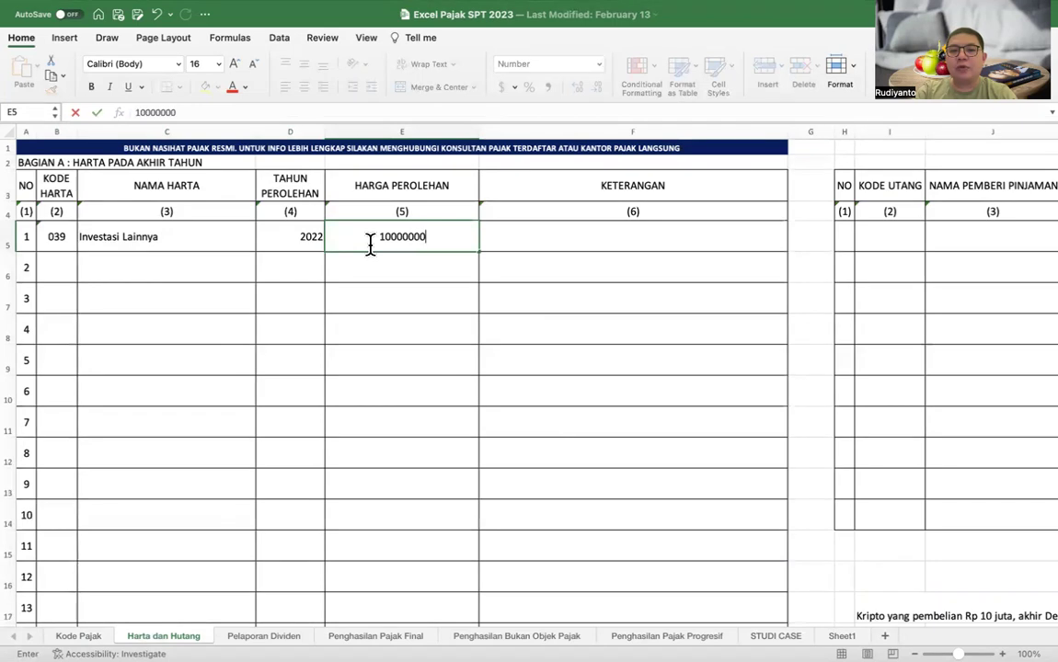
pyautogui.press('Return')
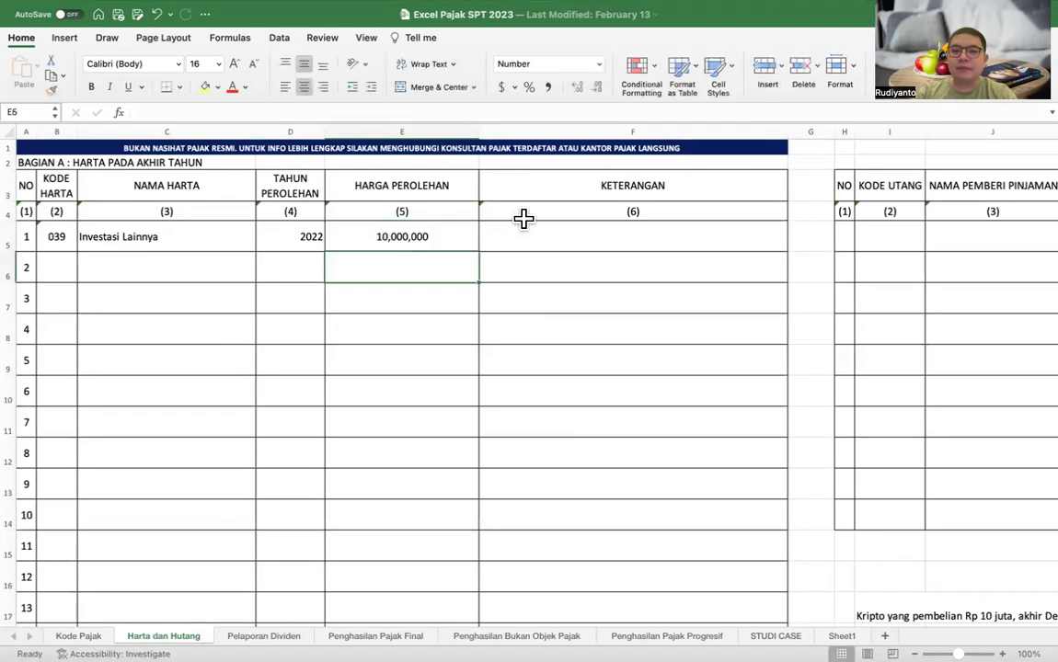
# Enter "Aset Kripto di Pedagang xx no rekening xx" as the Keterangan for row 1 of the assets table
pyautogui.click(513, 238)
pyautogui.write('Aset')
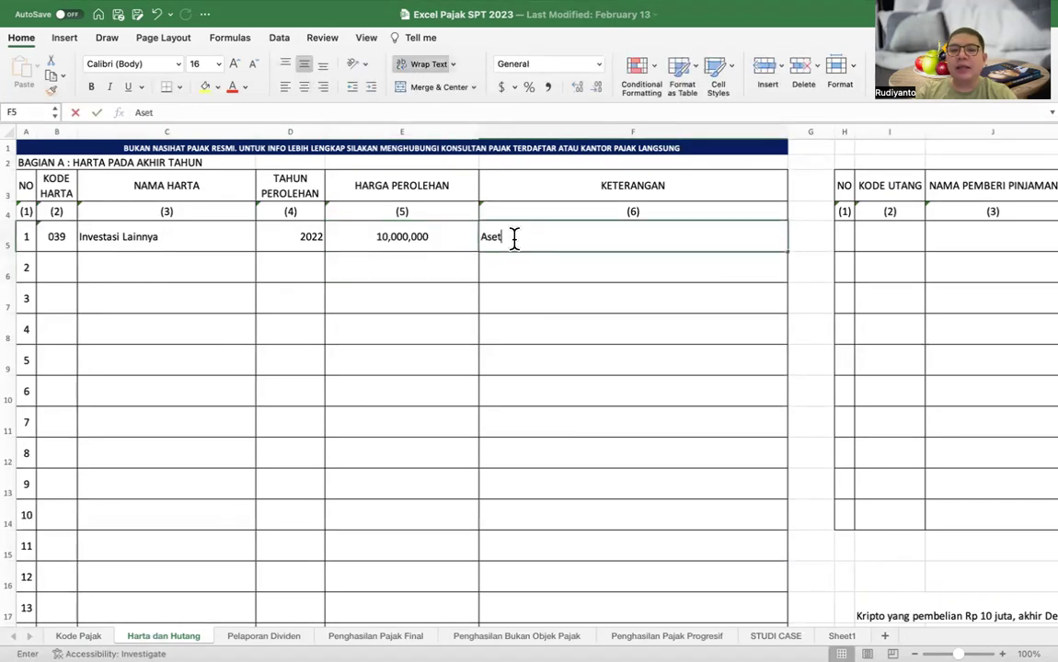
pyautogui.write(' Kripto')
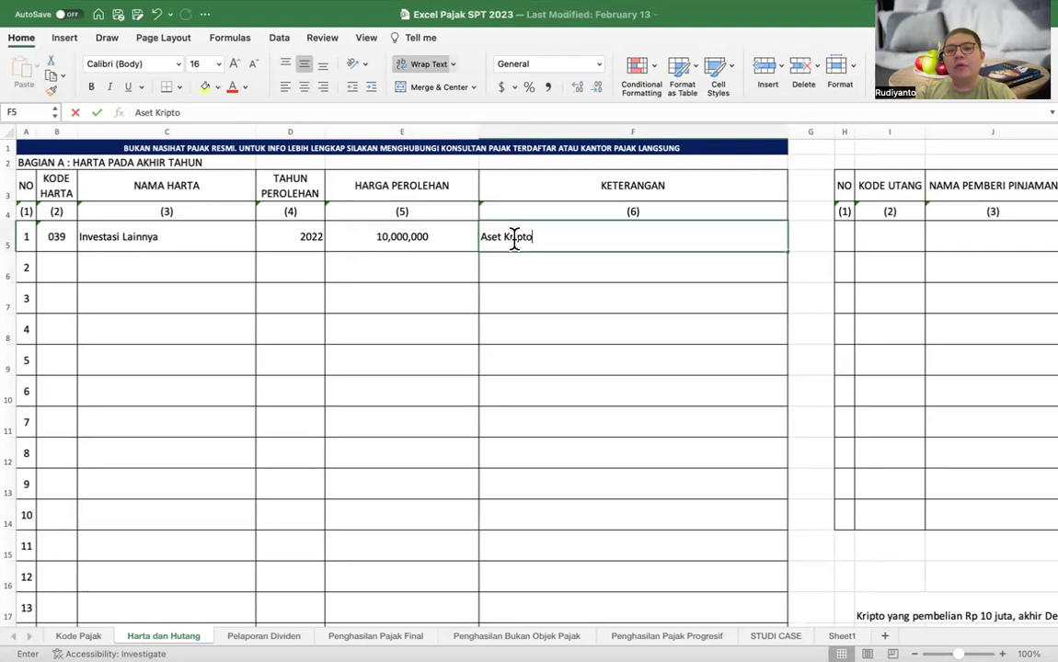
pyautogui.write(' di Pedagang Valuta')
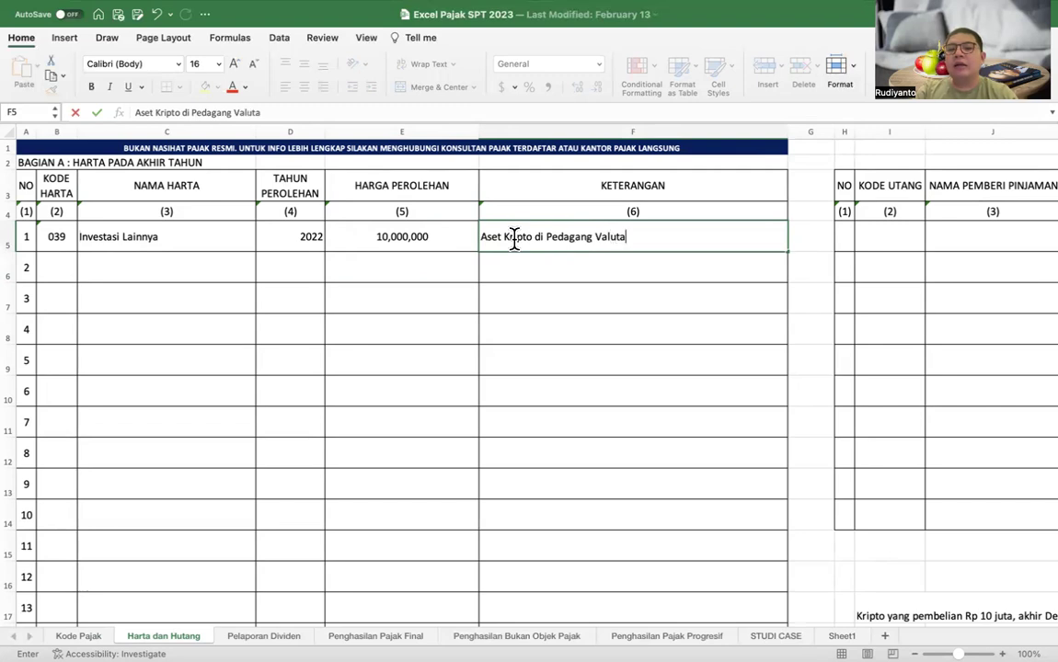
pyautogui.press('BackSpace')
pyautogui.press('BackSpace')
pyautogui.press('BackSpace')
pyautogui.press('BackSpace')
pyautogui.press('BackSpace')
pyautogui.press('BackSpace')
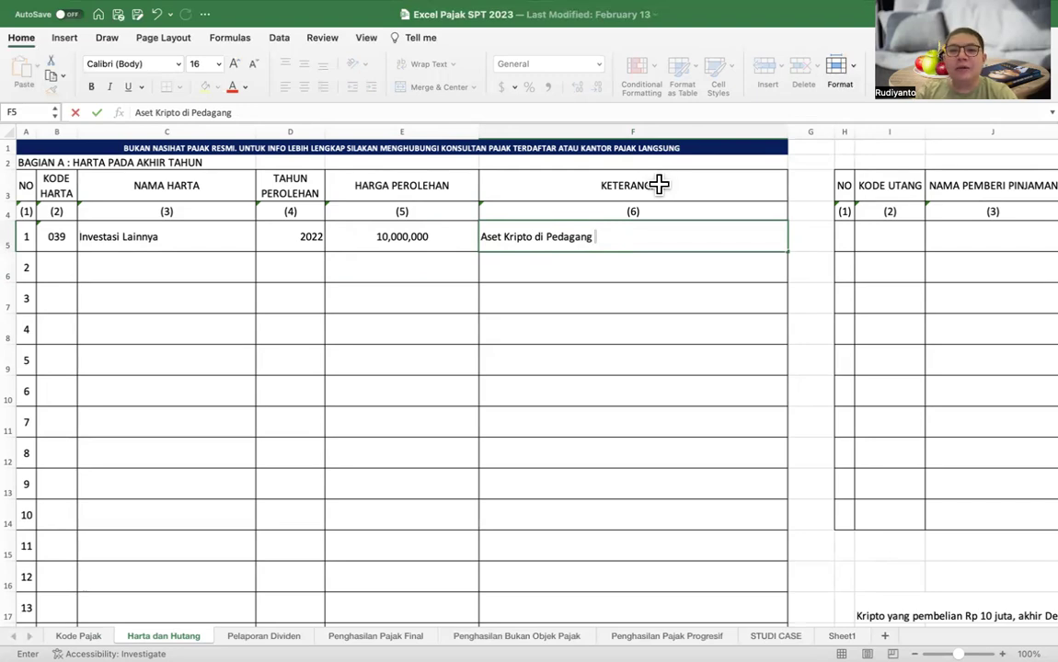
pyautogui.write('x')
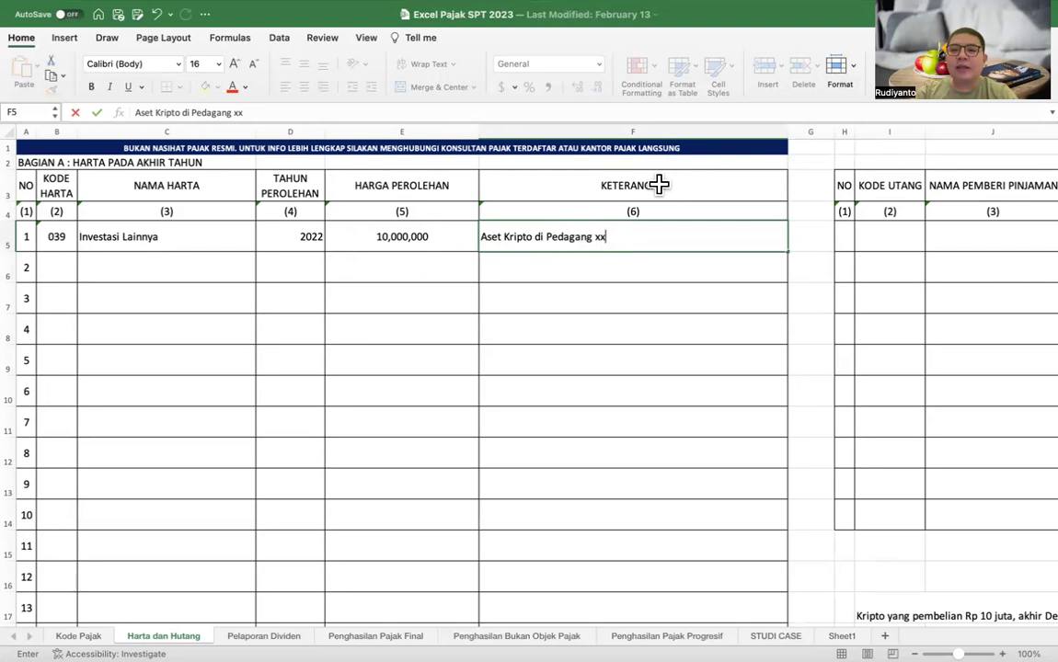
pyautogui.write(' no rekening xx')
pyautogui.press('Return')
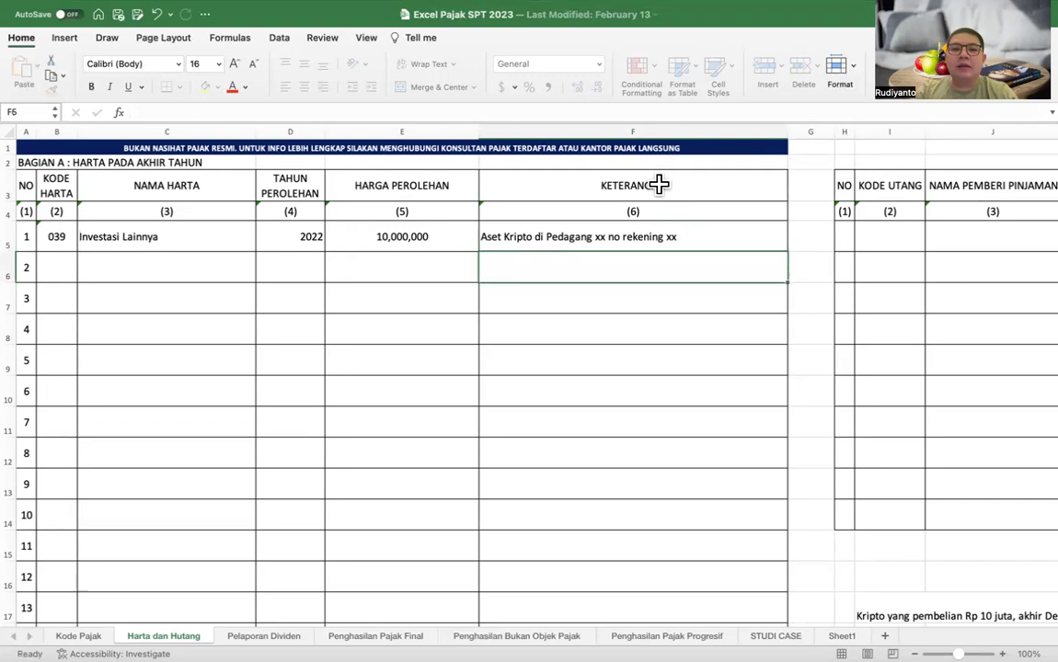
# Add the note "Beli Rp 10 juta, jual Rp 11 juta, beli Rp 11 juta, jual Rp 5 juta" in cell I18
pyautogui.scroll(-2, 634, 260)
pyautogui.hscroll(1, 635, 260)
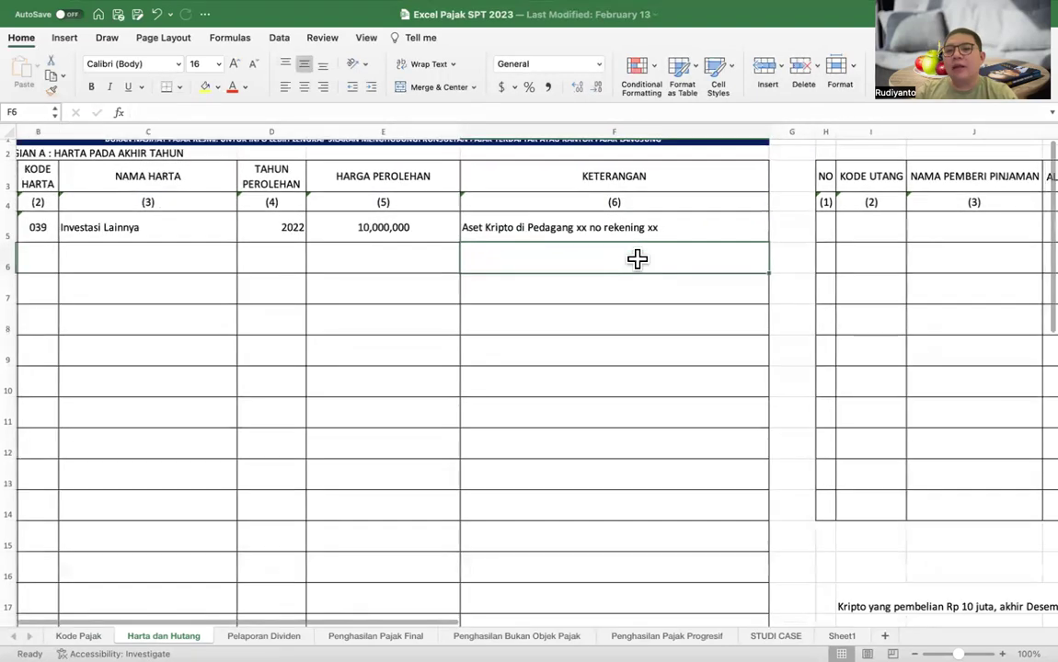
pyautogui.scroll(-3, 618, 265)
pyautogui.hscroll(2, 618, 265)
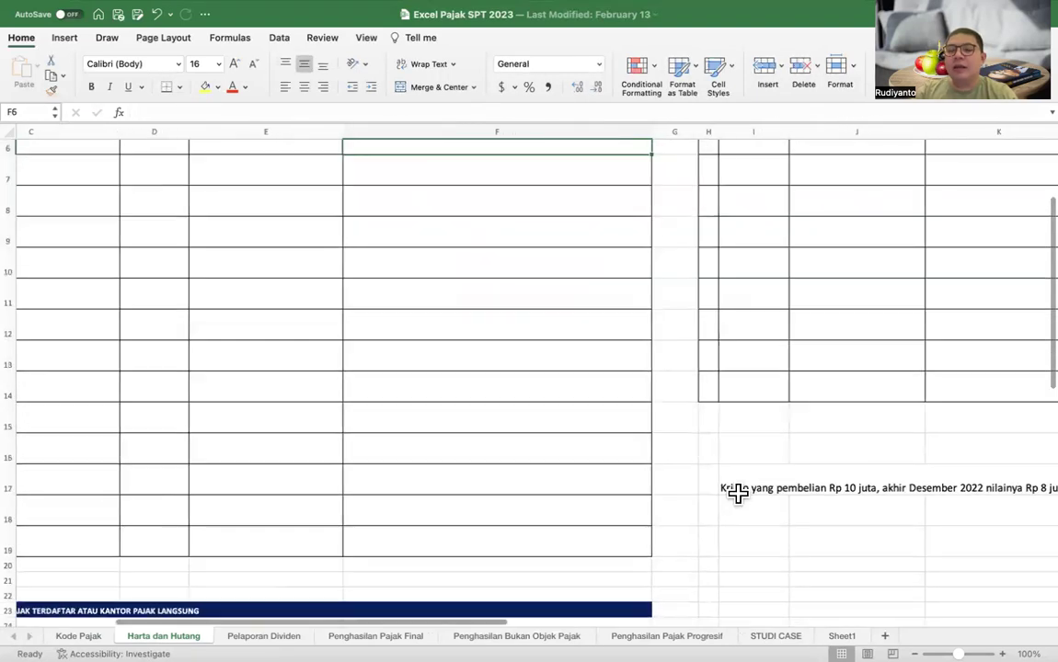
pyautogui.click(734, 508)
pyautogui.write('B')
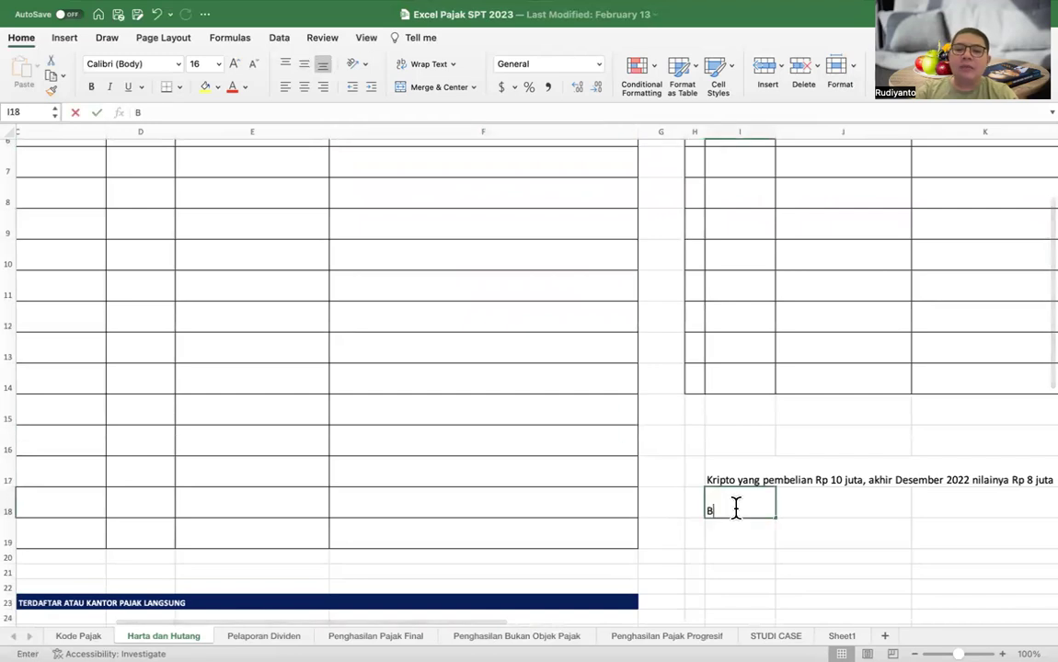
pyautogui.write('eli Rp 10 juta,')
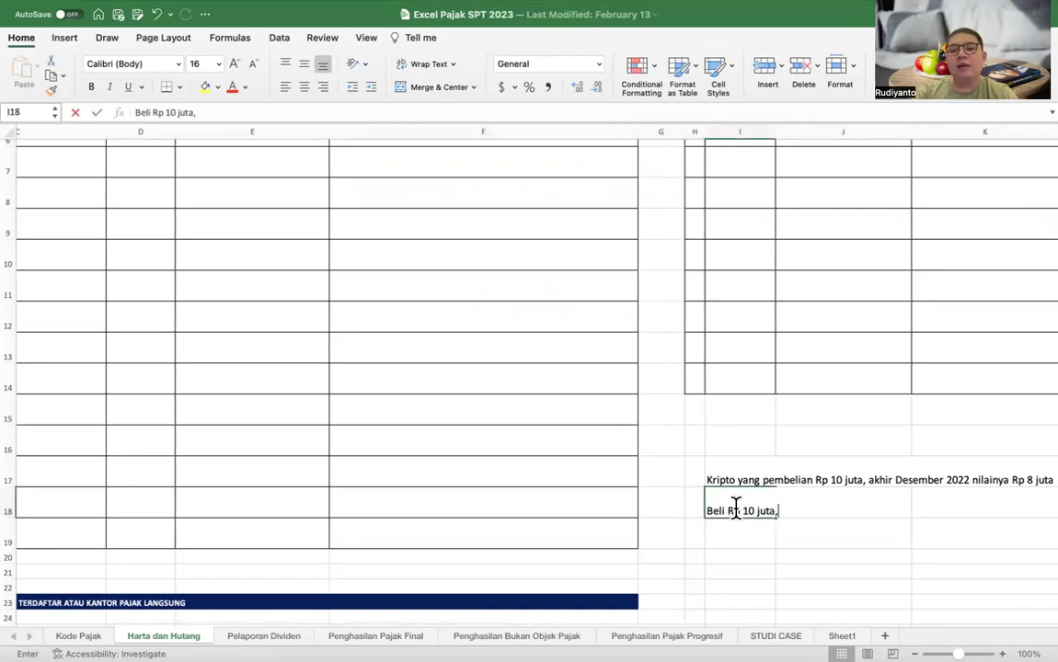
pyautogui.write(' jual Rp 11')
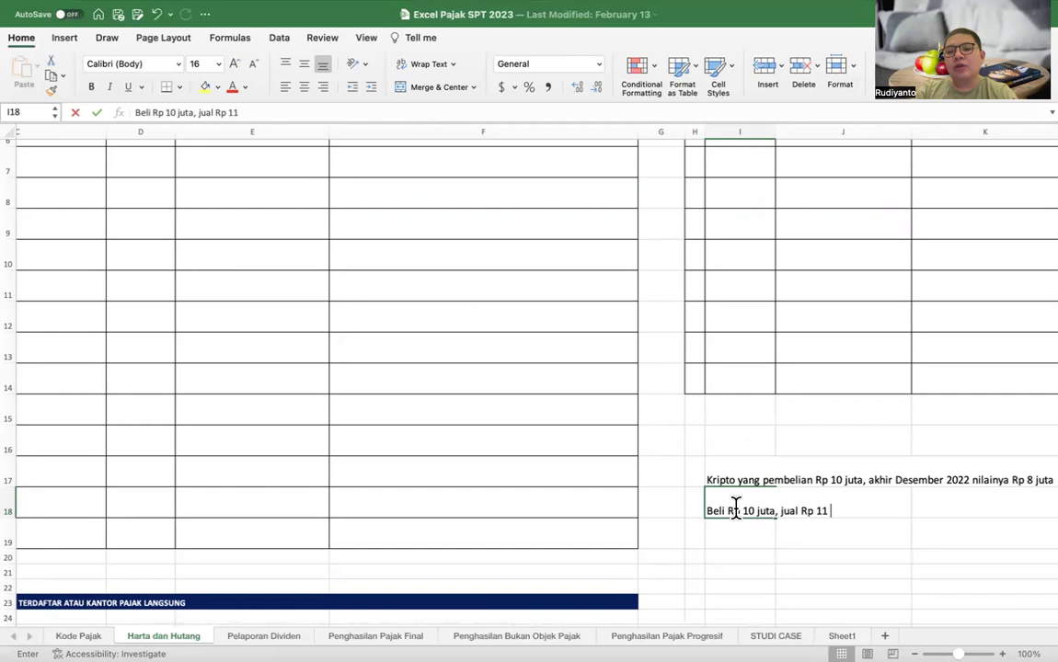
pyautogui.write(' juta, beli R')
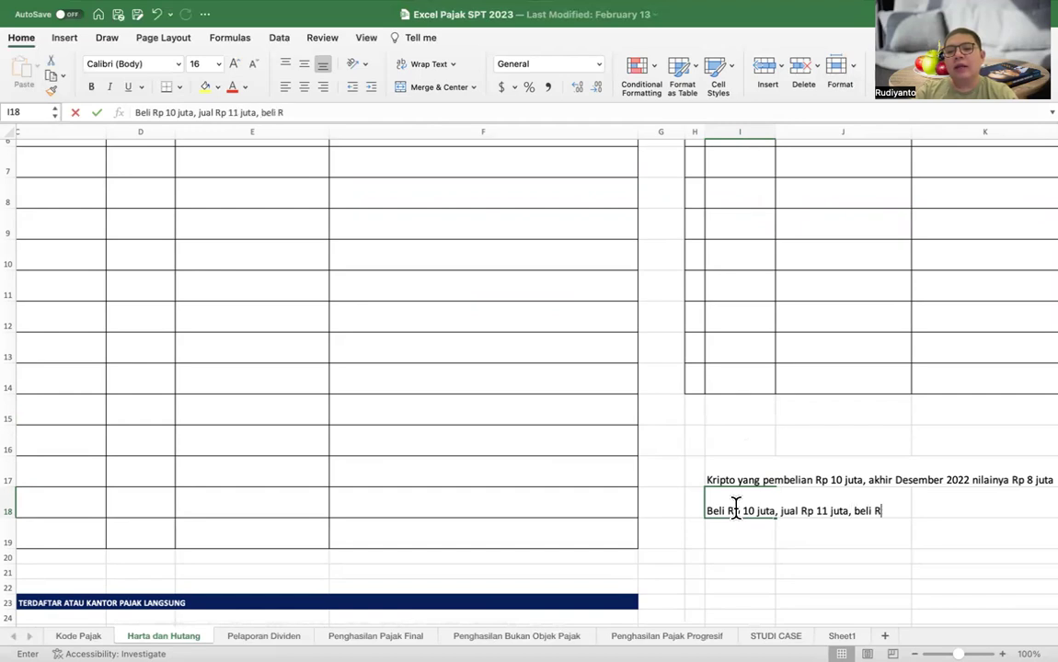
pyautogui.write('p 11 juta, jual')
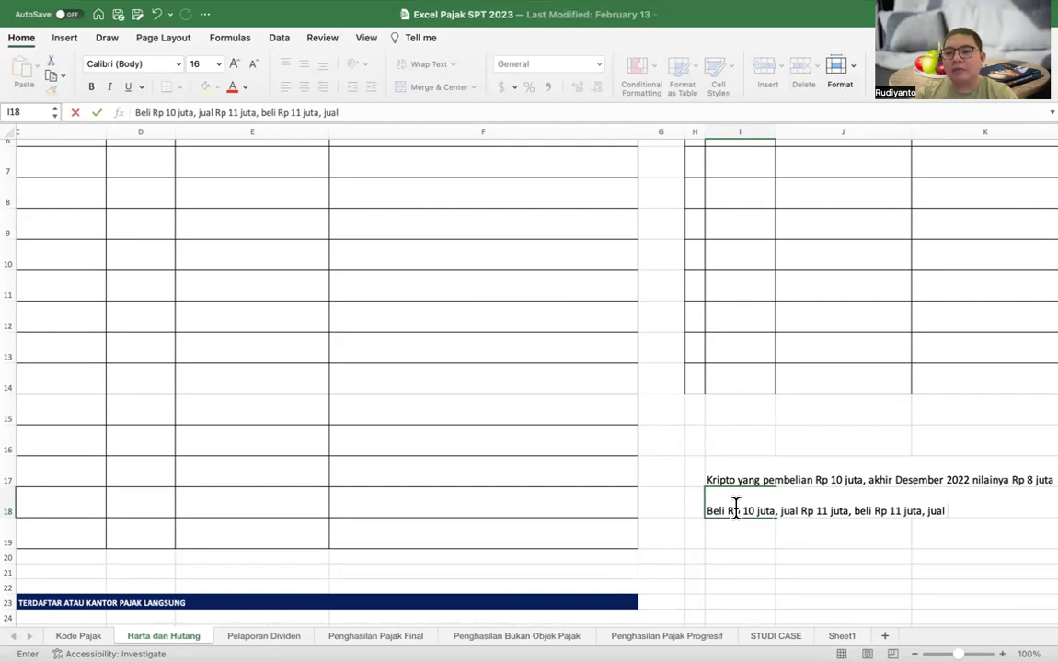
pyautogui.write(' Rp 5')
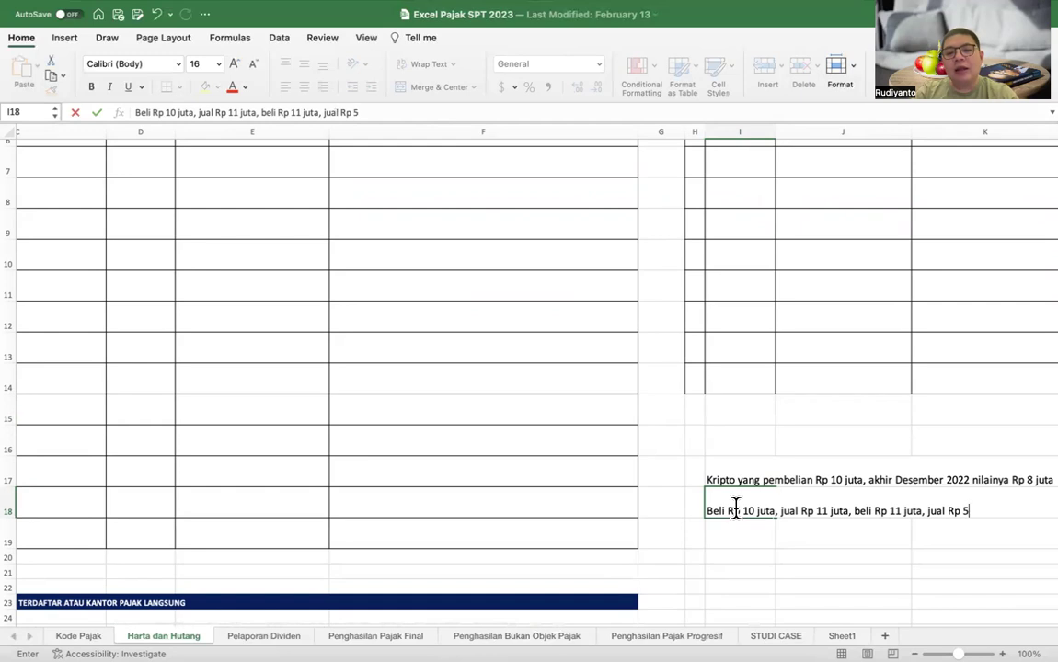
pyautogui.write(' juta')
pyautogui.press('Return')
# Add the sales total note "Jual Rp 11 juta, Rp 5 juta = Rp 16 juta" in cell I19
pyautogui.scroll(-1, 803, 557)
pyautogui.hscroll(1, 803, 558)
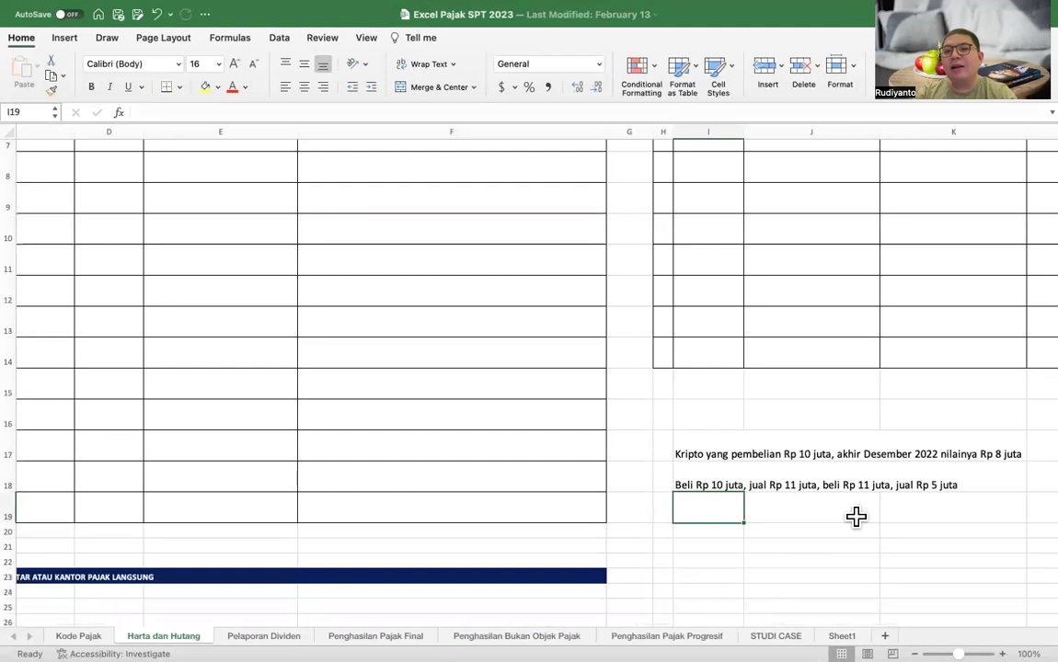
pyautogui.write('Jual Rp 11 juta, Rp 5 juta ')
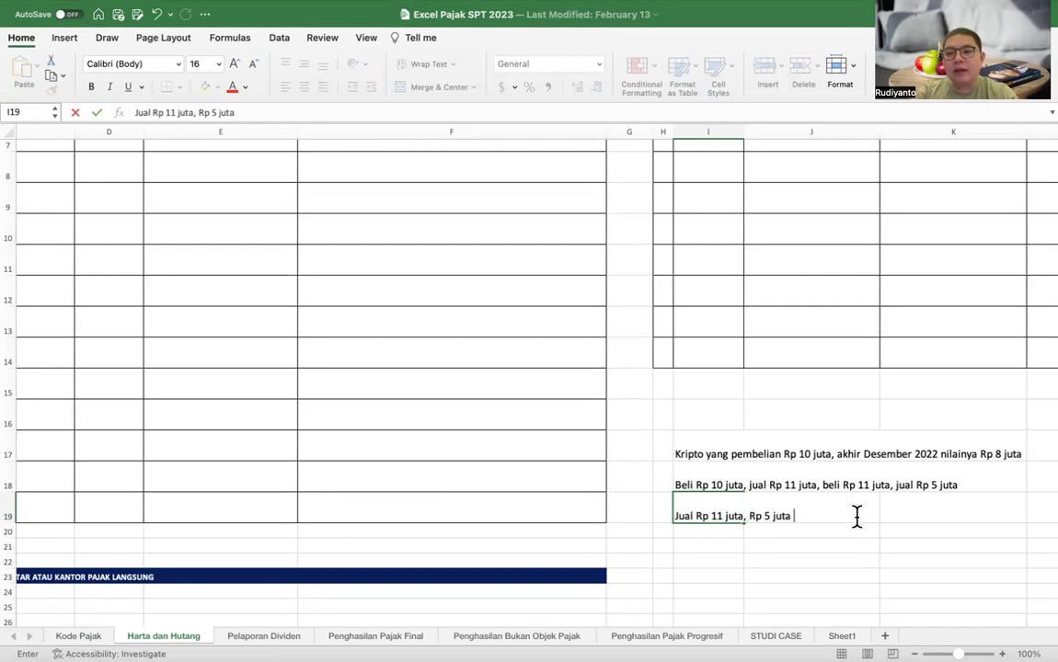
pyautogui.write('= Rp 1')
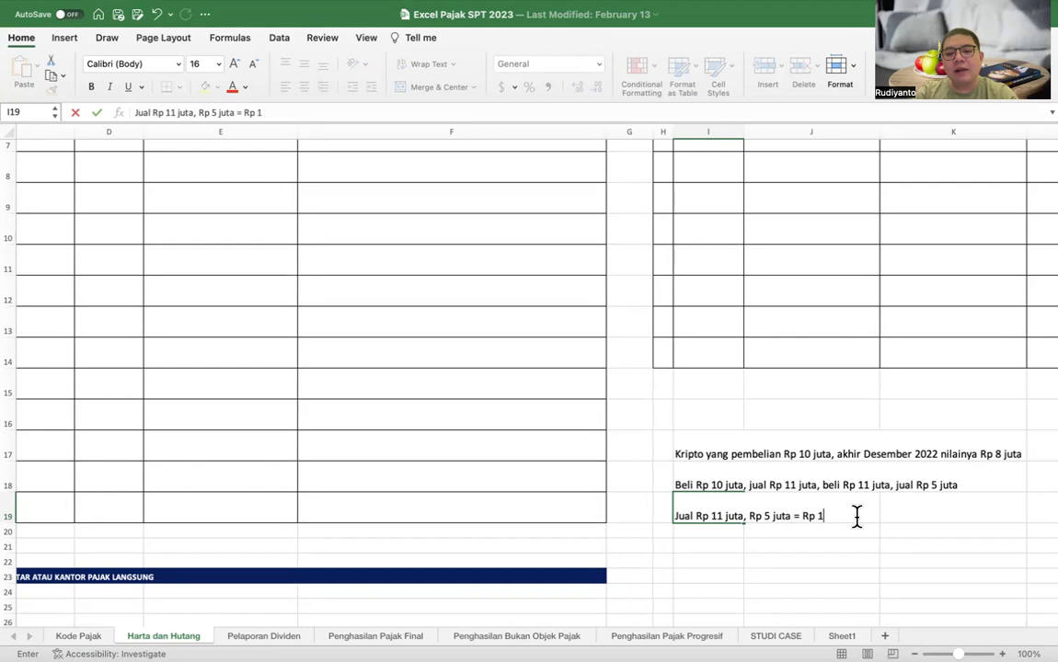
pyautogui.write('6 juta')
pyautogui.press('Return')
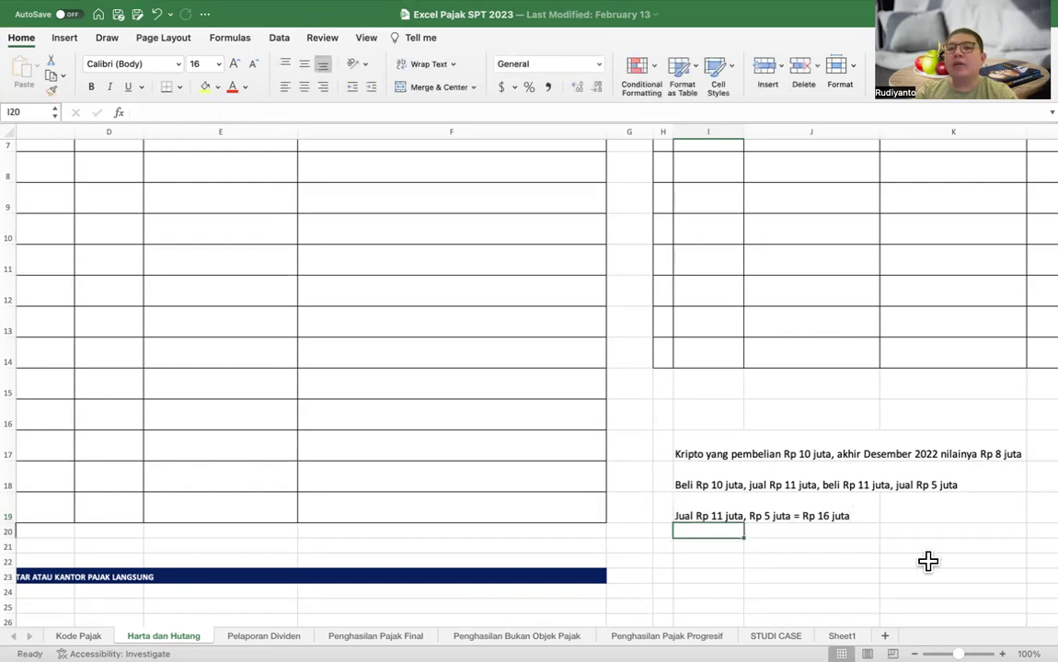
# On the Penghasilan Pajak Final sheet, enter 16000000 as the gross income for row 14, other income subject to final tax
pyautogui.scroll(5, 927, 561)
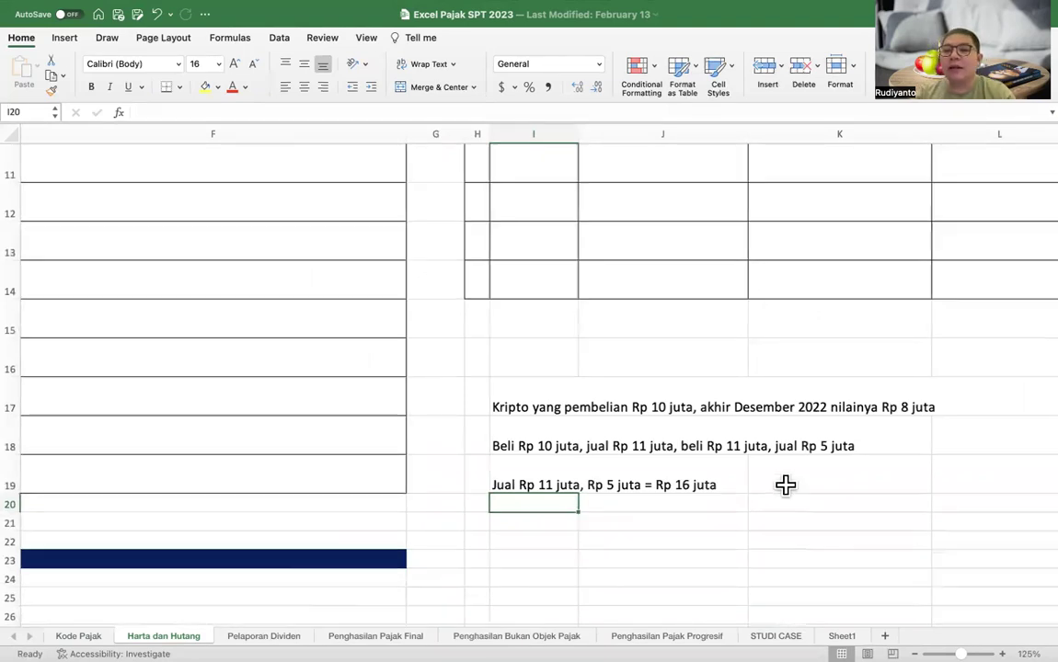
pyautogui.scroll(1, 784, 484)
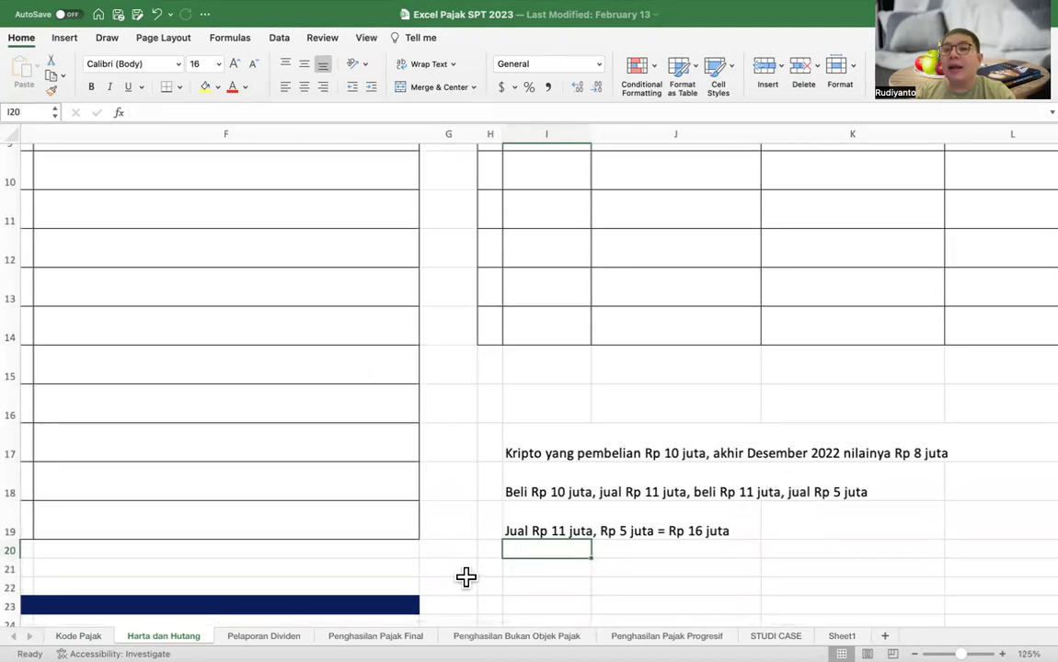
pyautogui.click(412, 636)
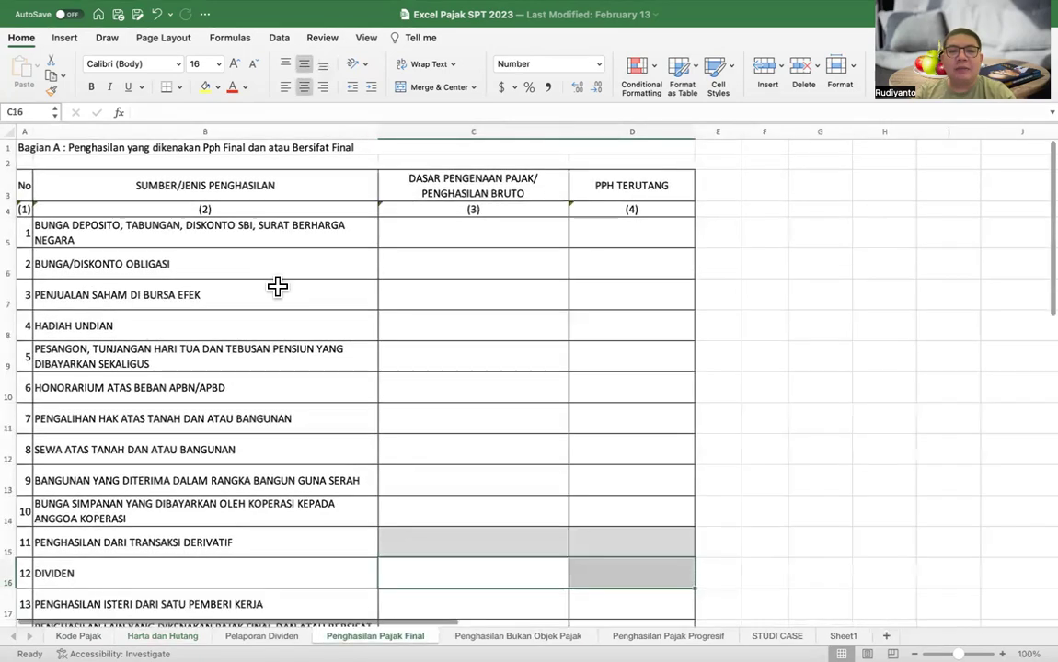
pyautogui.click(276, 286)
pyautogui.scroll(-3, 261, 331)
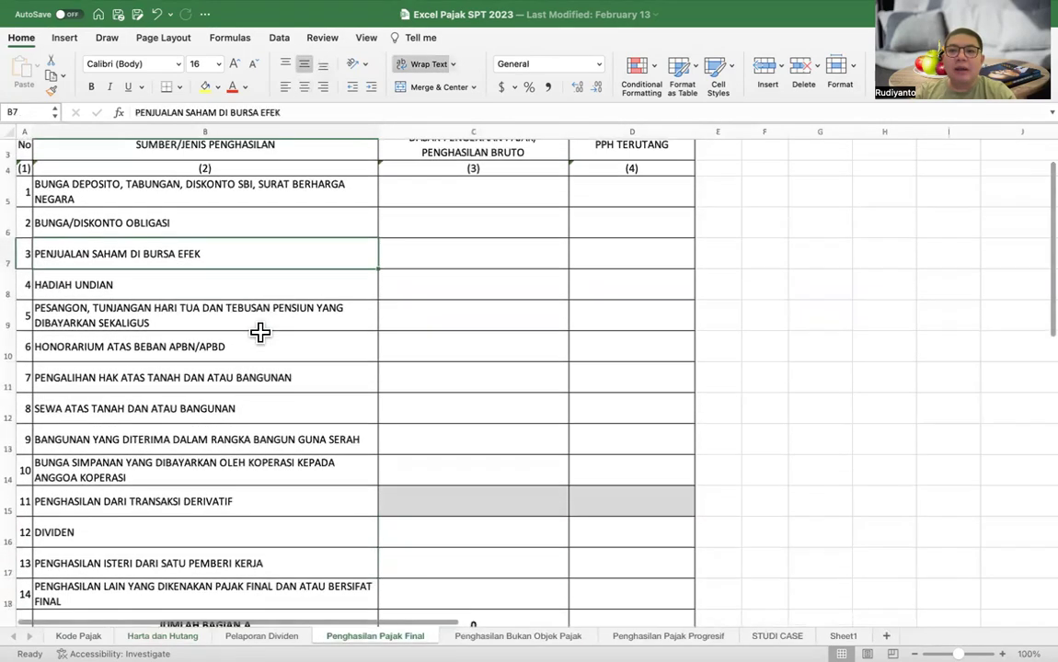
pyautogui.scroll(-1, 260, 333)
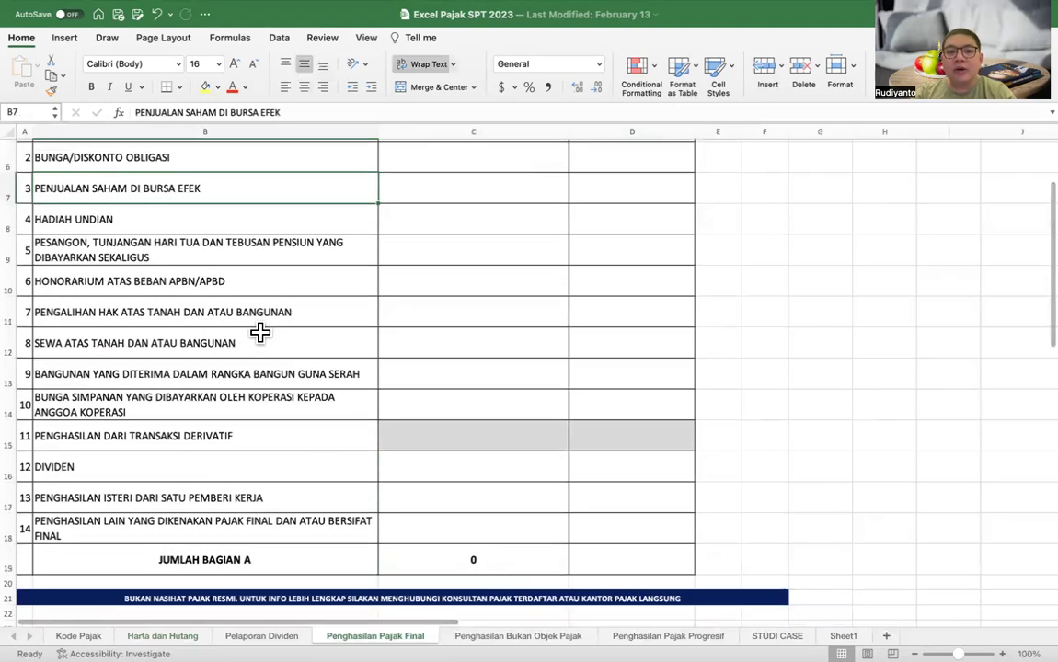
pyautogui.click(232, 528)
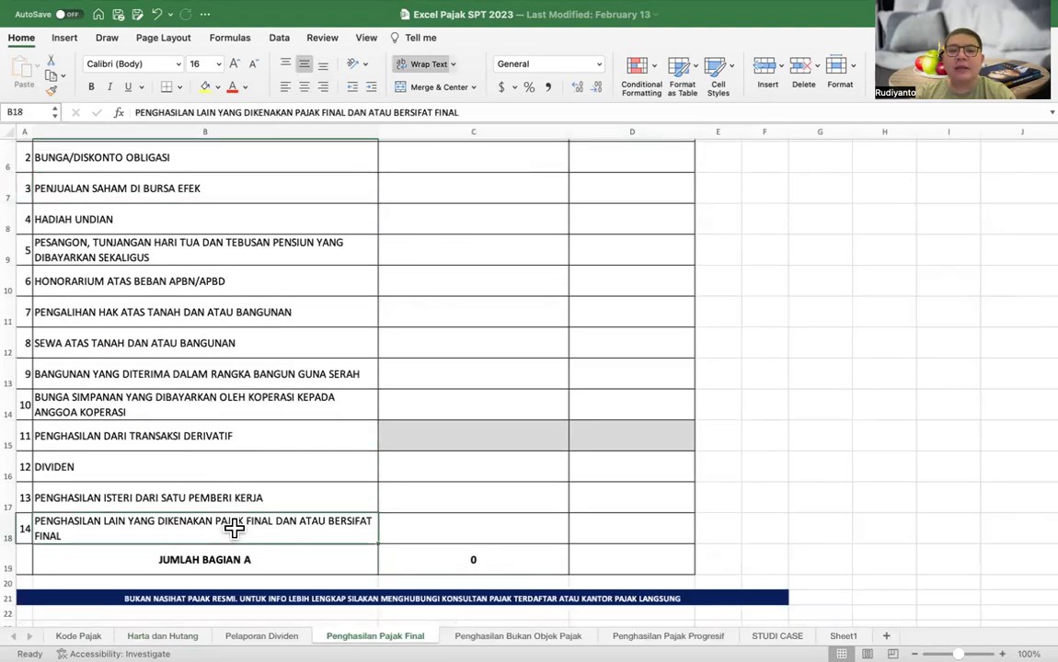
pyautogui.click(161, 635)
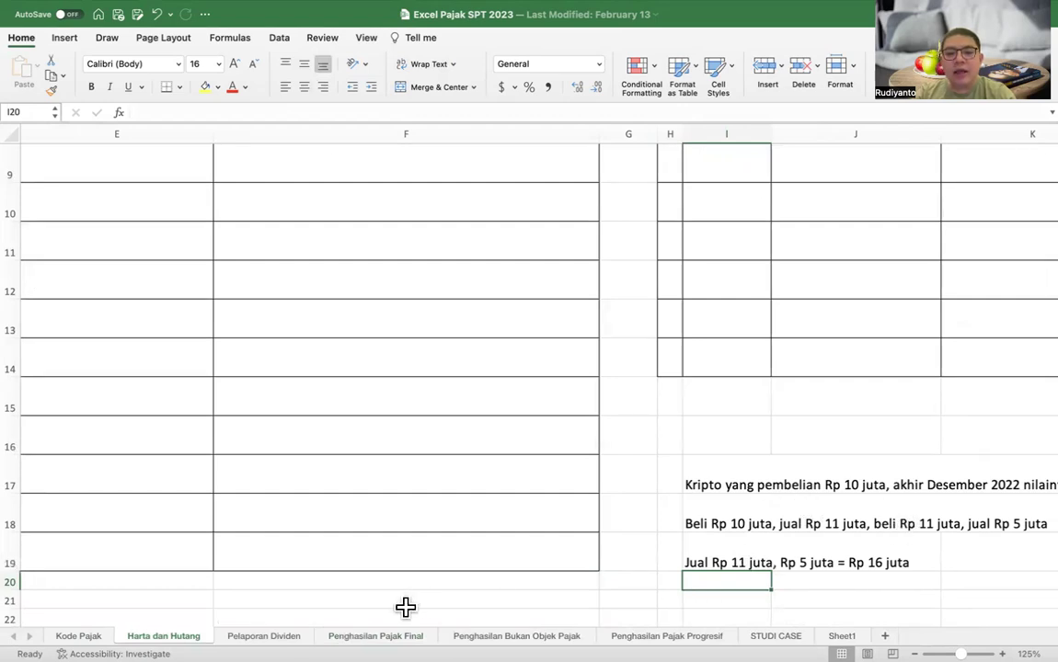
pyautogui.click(375, 635)
pyautogui.click(435, 555)
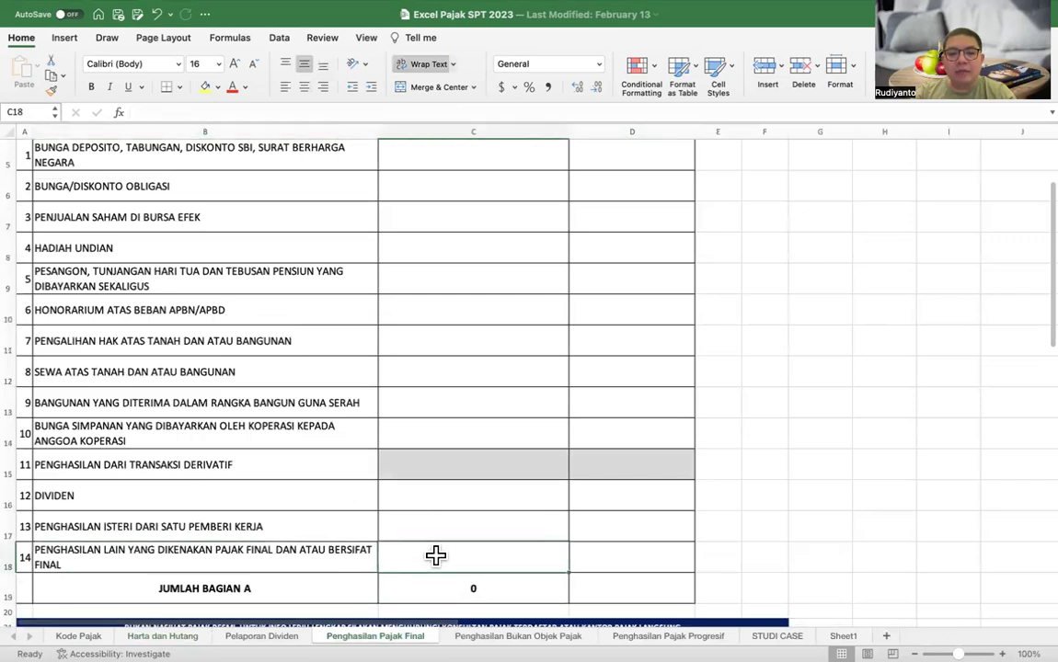
pyautogui.write('16000000')
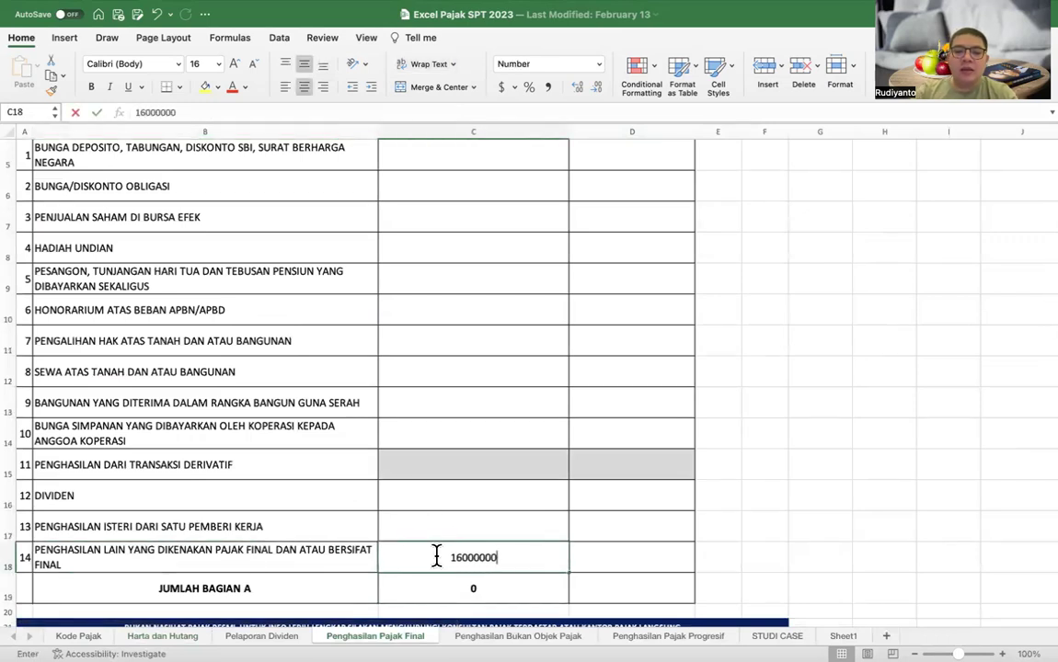
# Calculate the PPH Terutang for row 14 in cell D18 with the formula =C18*0.1%
pyautogui.click(608, 557)
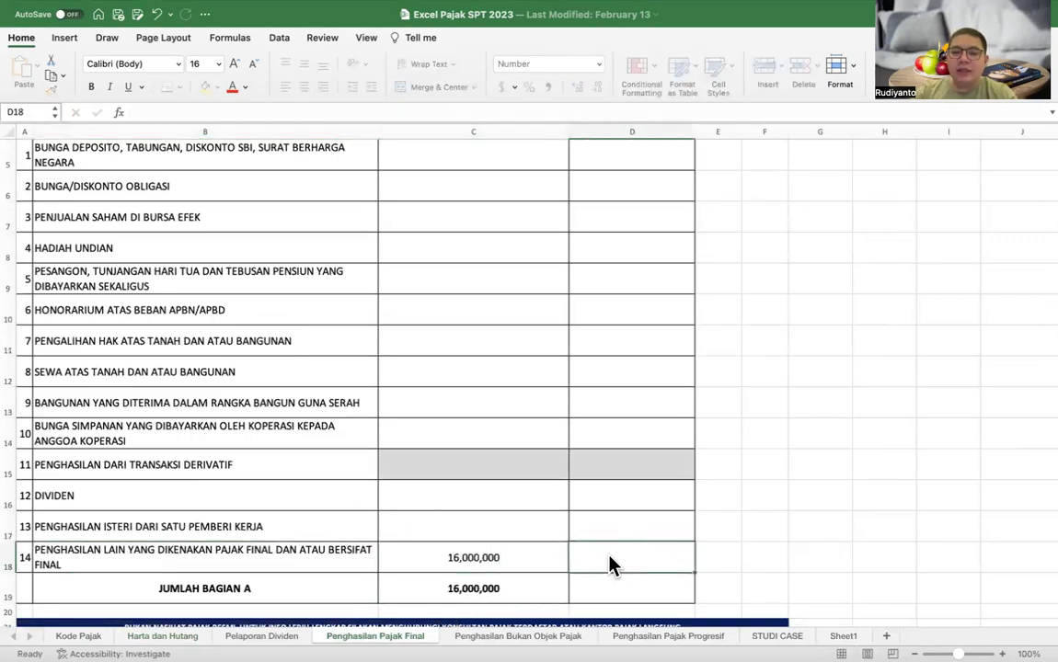
pyautogui.write('=')
pyautogui.click(529, 556)
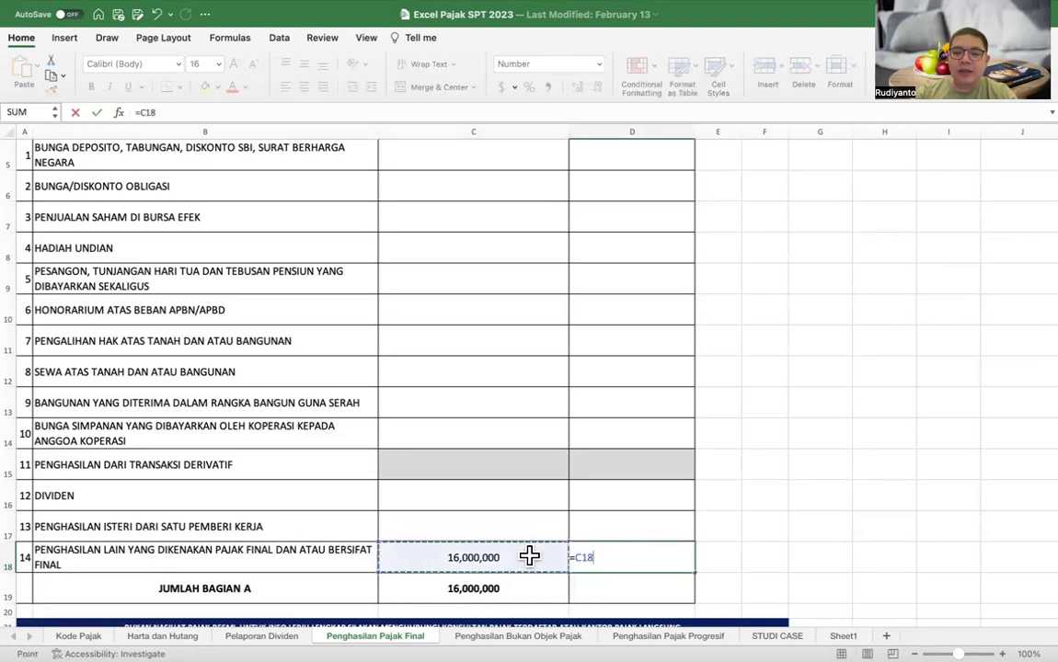
pyautogui.write('*0.1%')
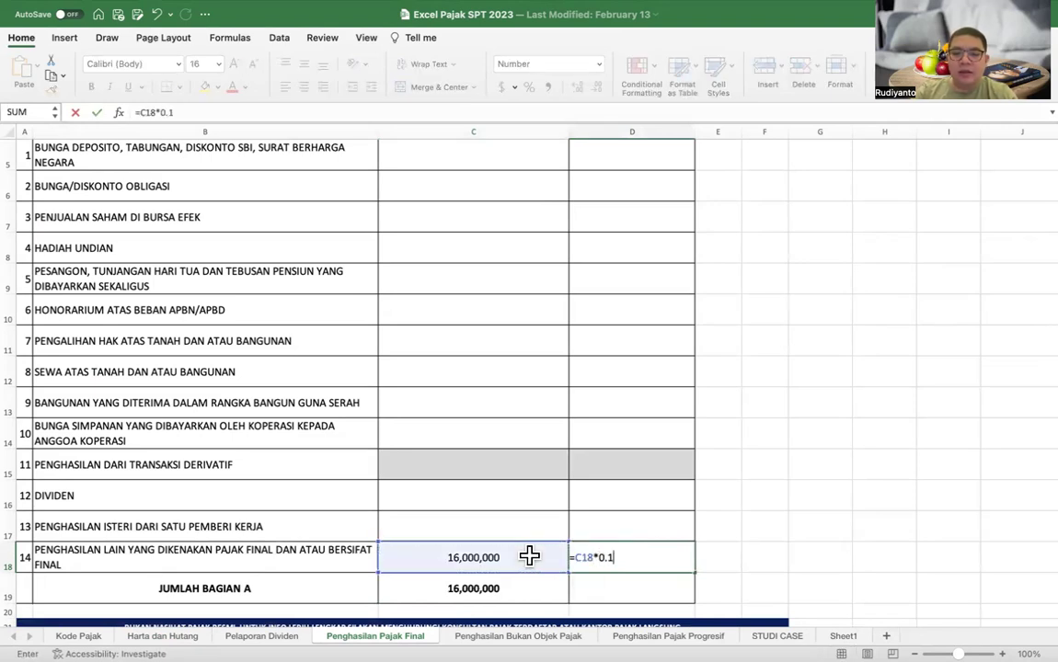
pyautogui.press('Return')
pyautogui.click(639, 553)
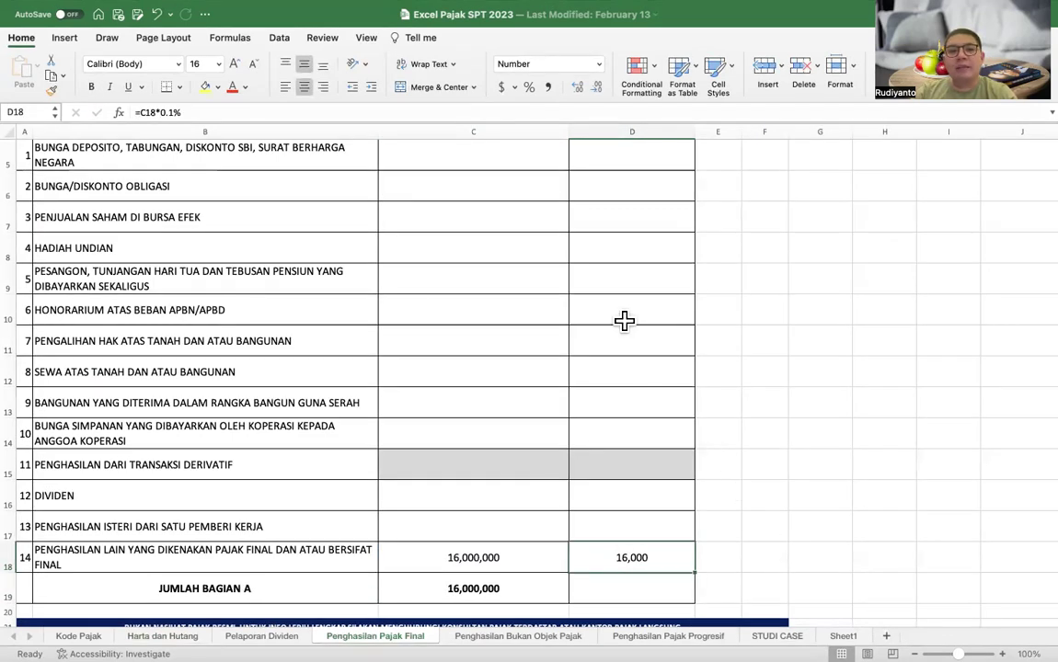
# Review the income categories on the Penghasilan Pajak Final sheet and compare them with those on the Penghasilan Pajak Progresif sheet
pyautogui.scroll(3, 623, 319)
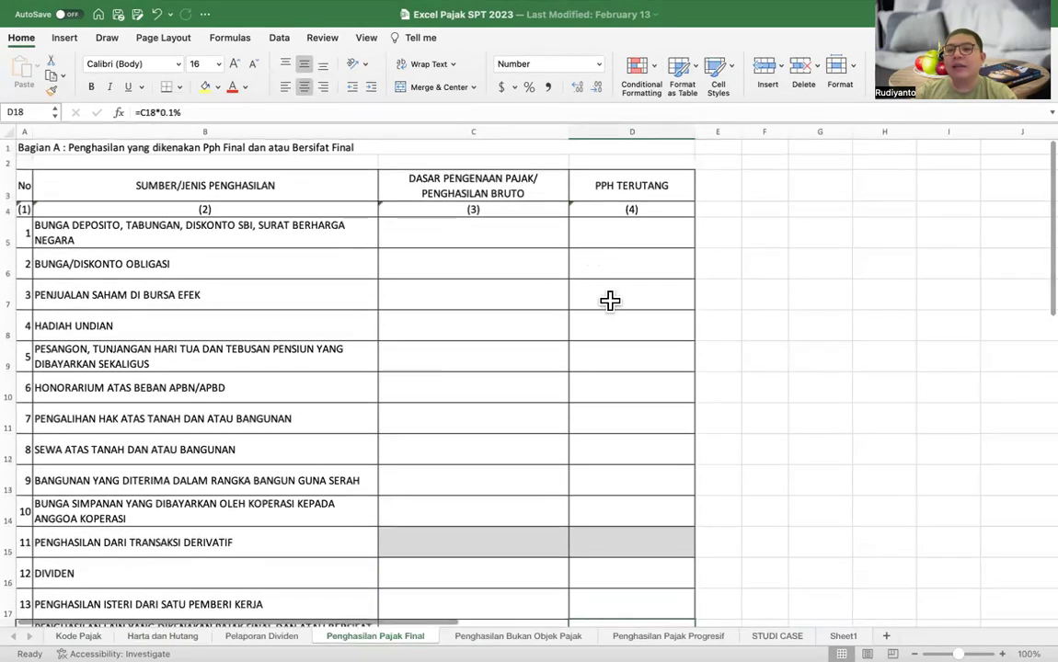
pyautogui.scroll(-1, 610, 299)
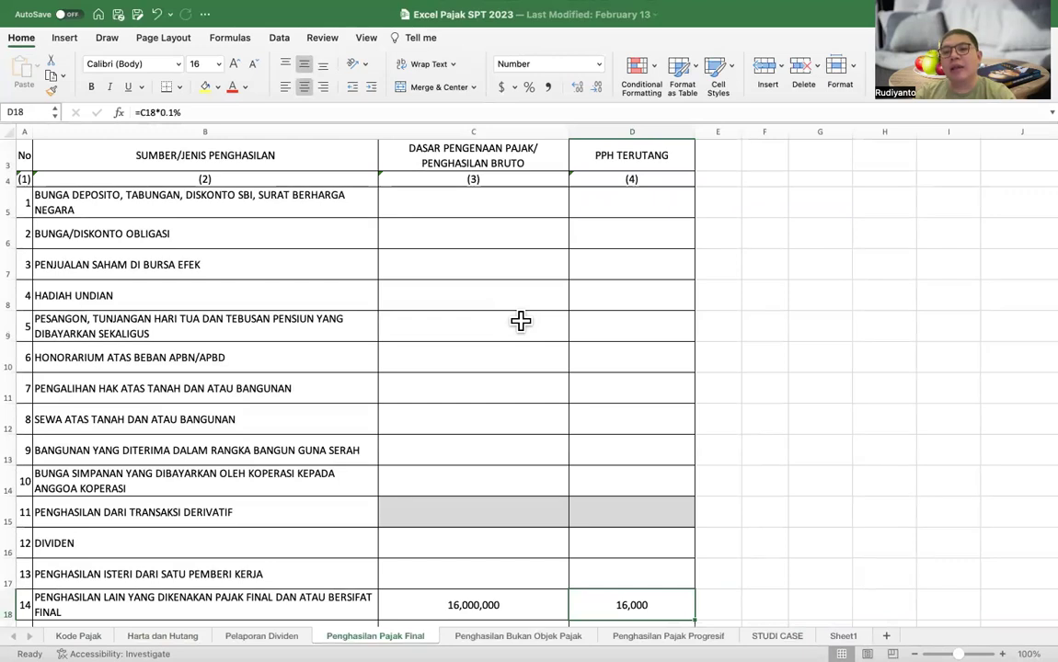
pyautogui.scroll(-1, 521, 321)
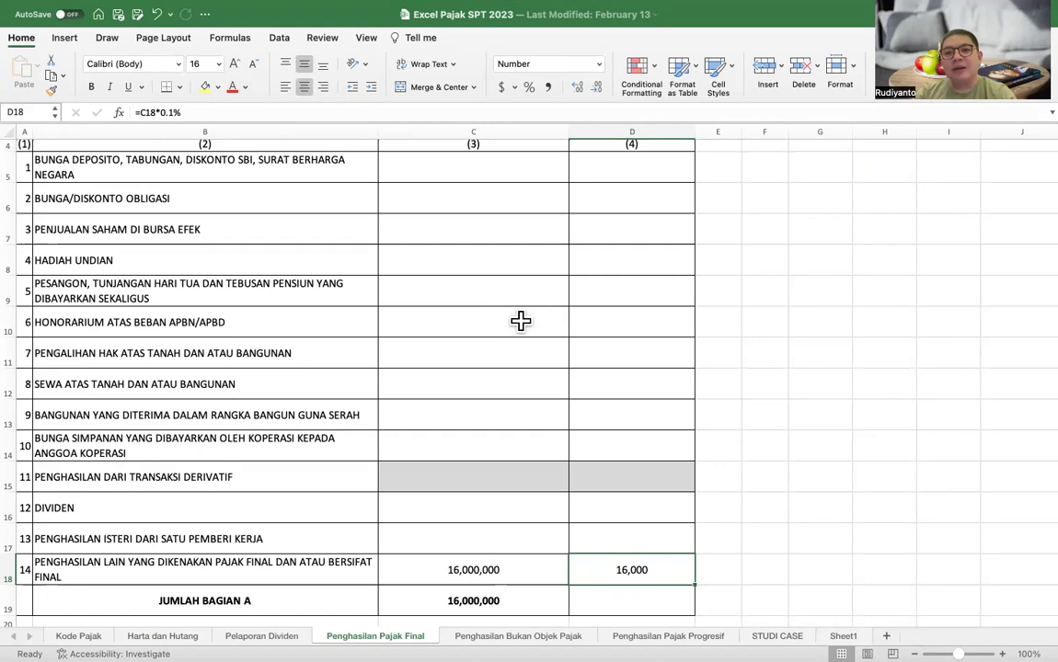
pyautogui.scroll(-1, 520, 320)
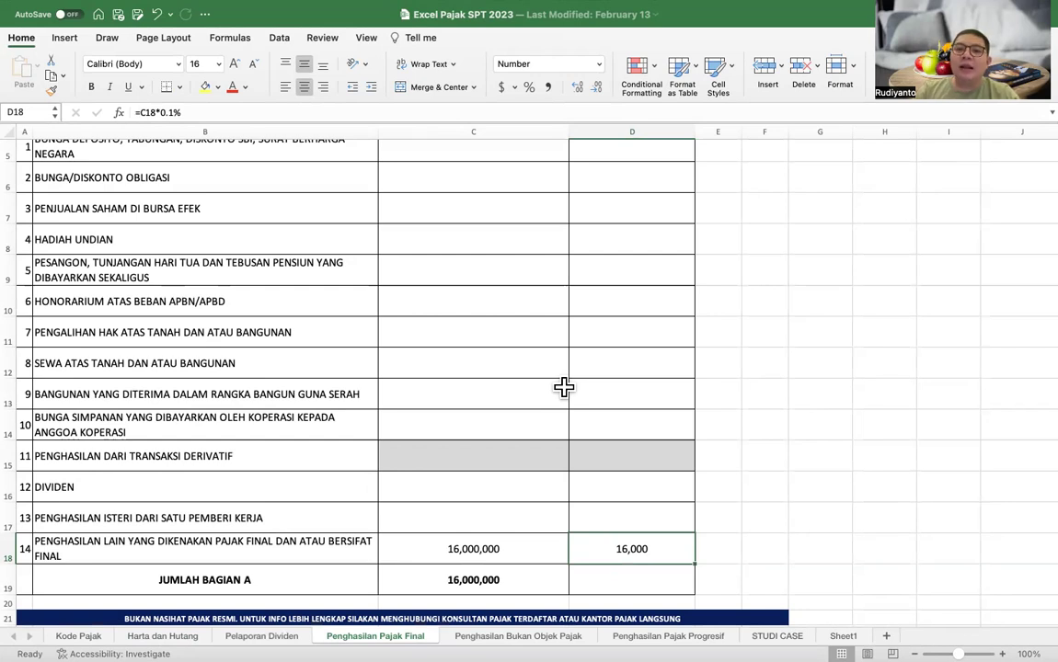
pyautogui.scroll(2, 563, 387)
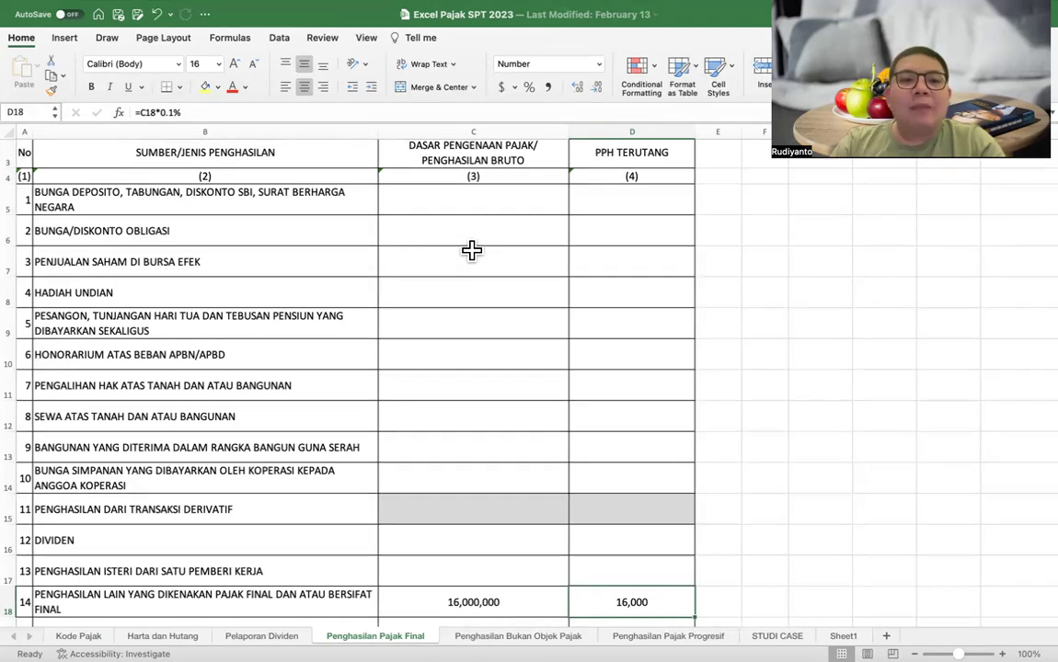
pyautogui.click(312, 253)
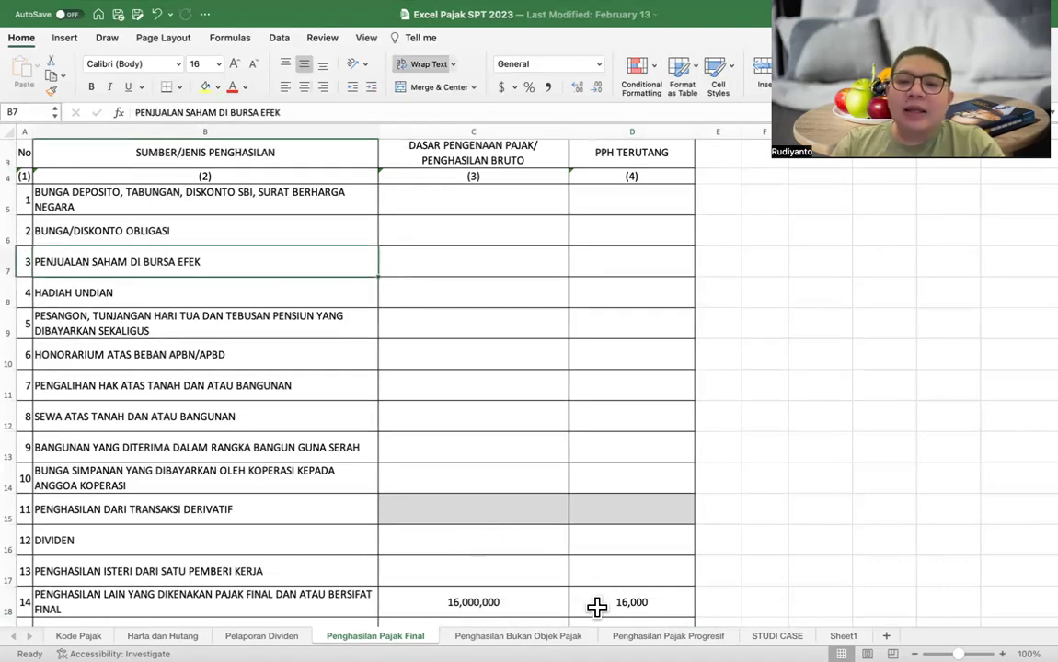
pyautogui.click(668, 635)
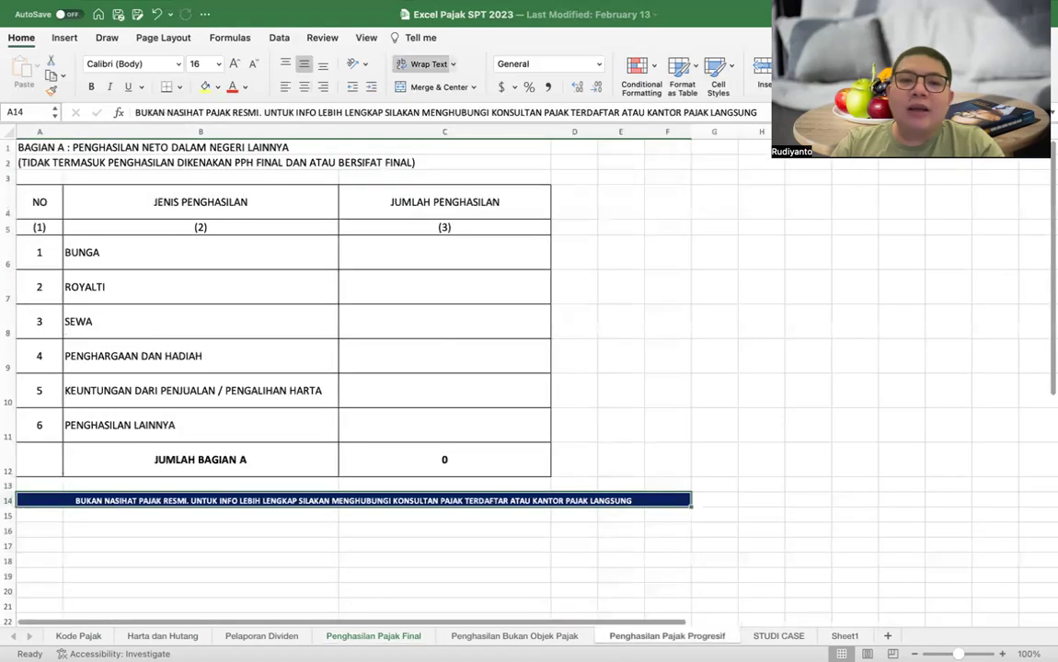
pyautogui.click(393, 257)
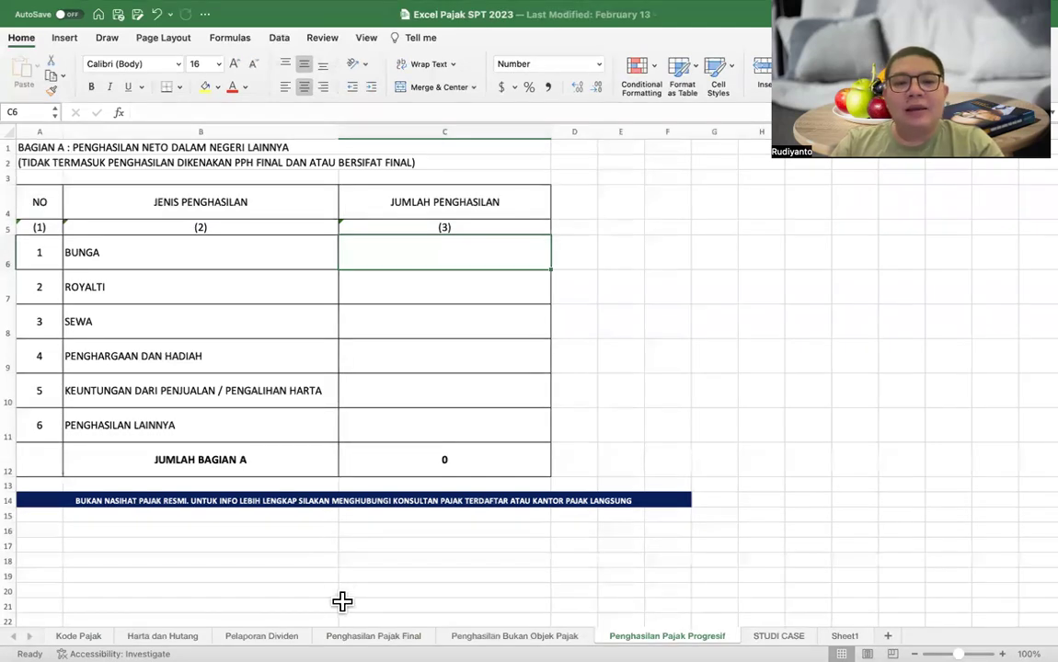
# Compare the row 14 entry on Penghasilan Pajak Final with the crypto sales notes and asset row 1 on Harta dan Hutang
pyautogui.click(373, 635)
pyautogui.scroll(-3, 338, 508)
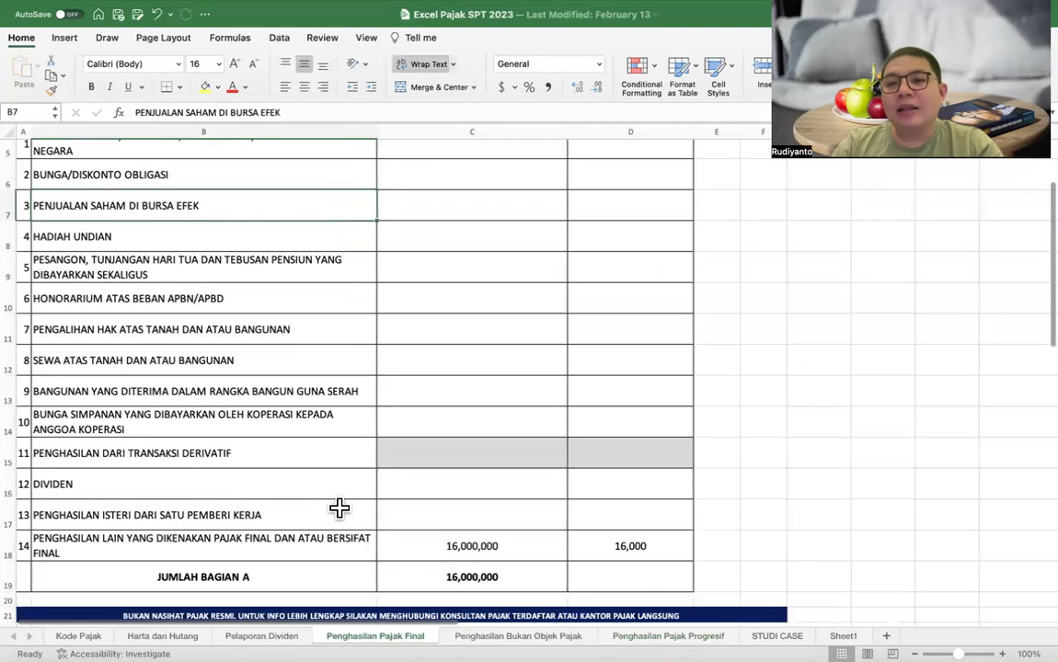
pyautogui.click(429, 519)
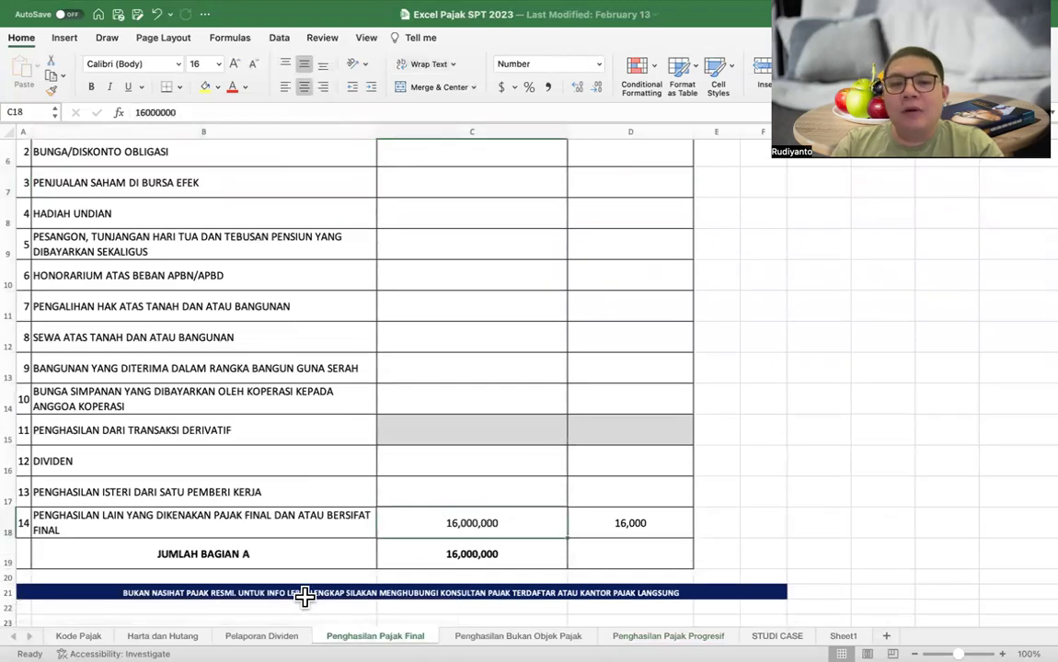
pyautogui.click(169, 636)
pyautogui.hscroll(3, 614, 520)
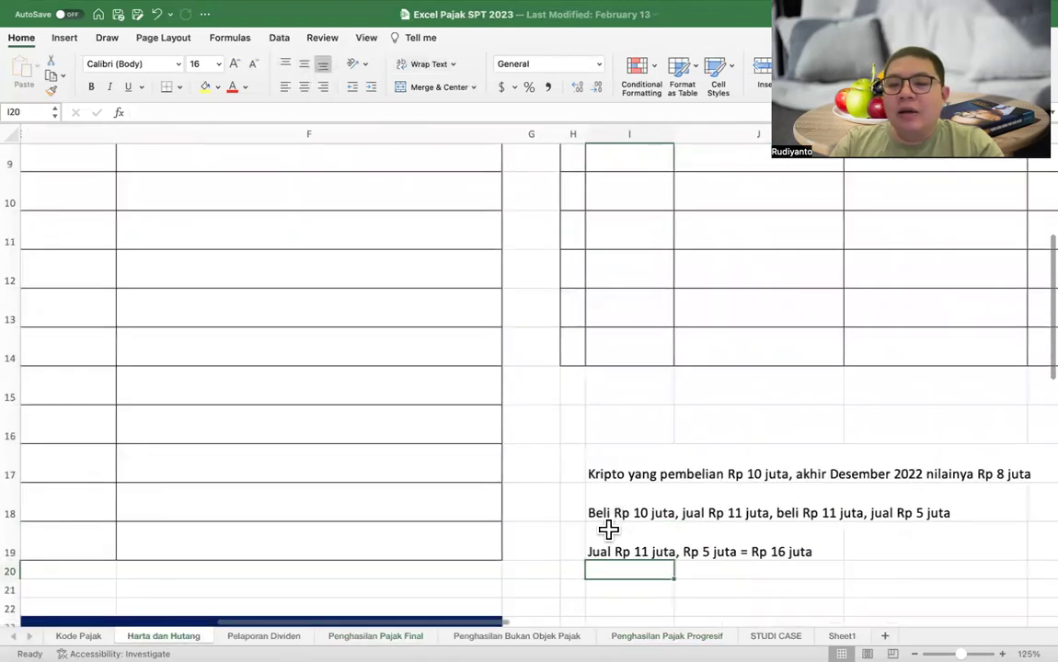
pyautogui.click(584, 533)
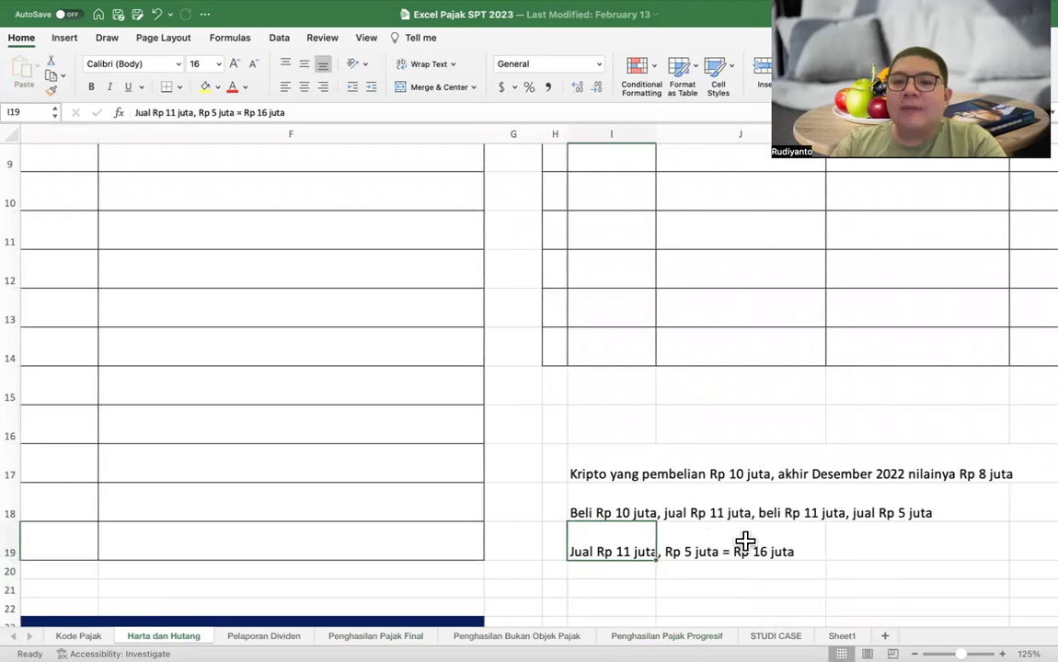
pyautogui.scroll(10, 623, 481)
pyautogui.hscroll(-5, 623, 481)
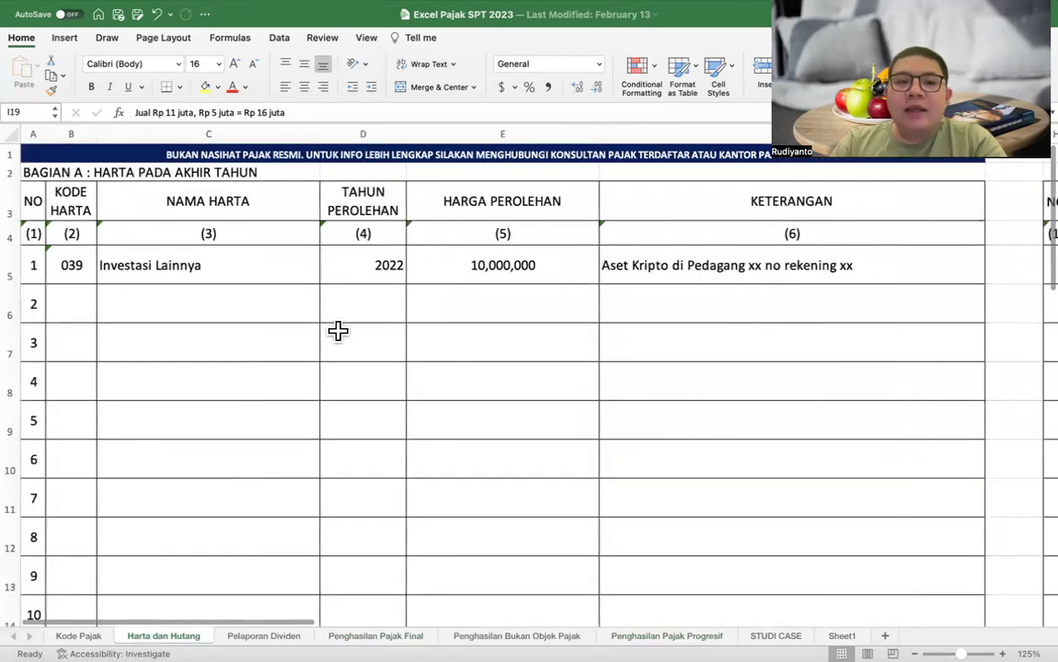
pyautogui.click(229, 265)
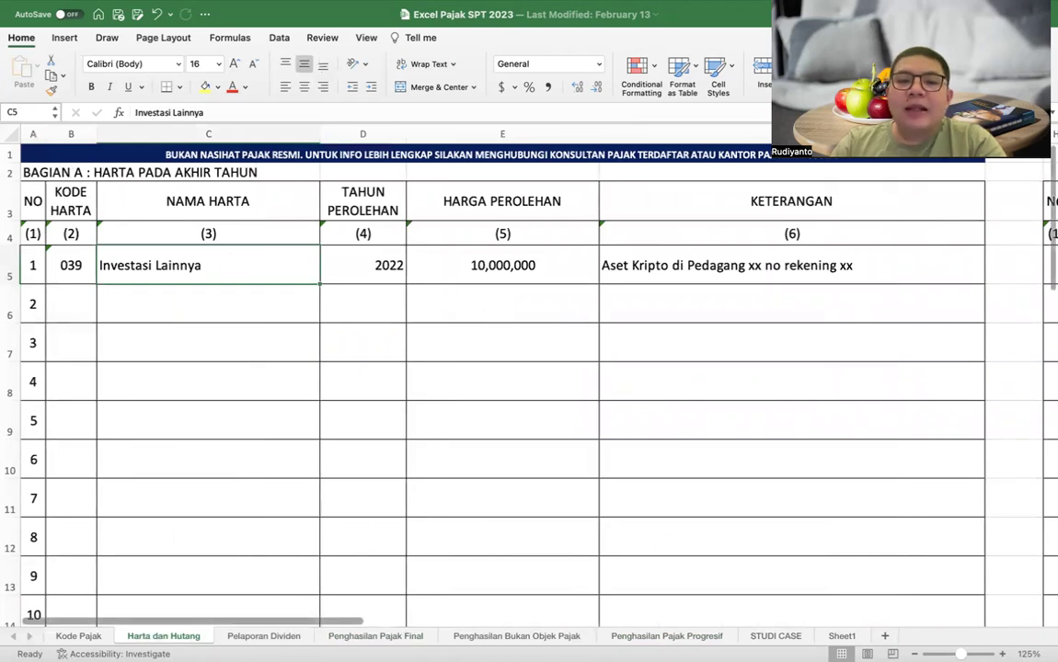
# Examine row 14 and the deposit and bond interest rows on the Penghasilan Pajak Final sheet
pyautogui.click(375, 635)
pyautogui.scroll(3, 272, 482)
pyautogui.scroll(-3, 266, 469)
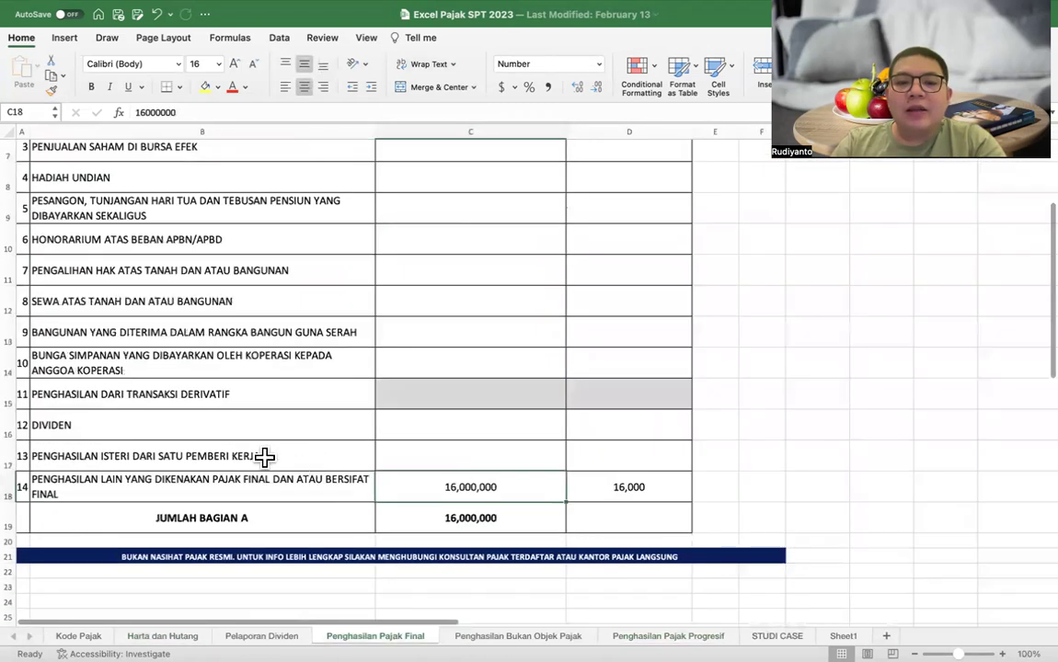
pyautogui.scroll(-3, 264, 456)
pyautogui.click(194, 401)
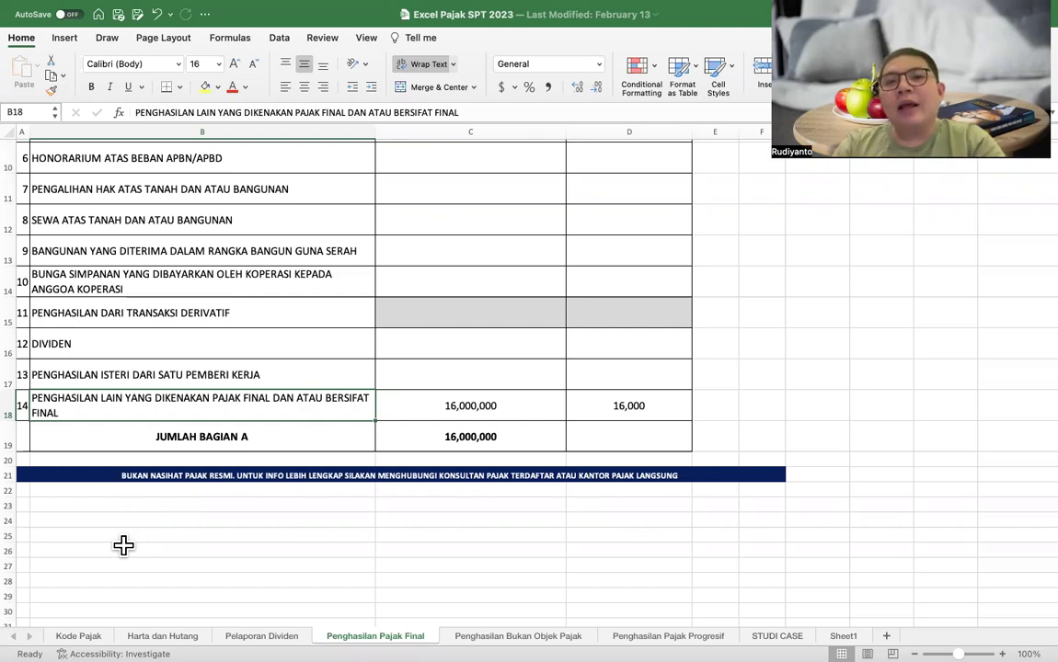
pyautogui.scroll(10, 123, 545)
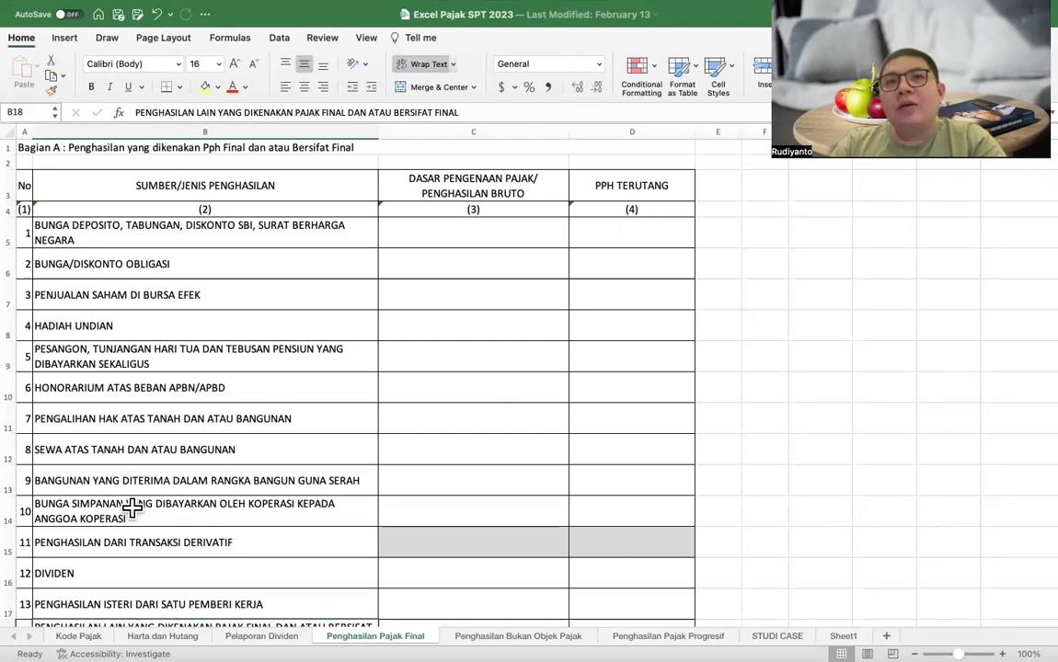
pyautogui.click(282, 232)
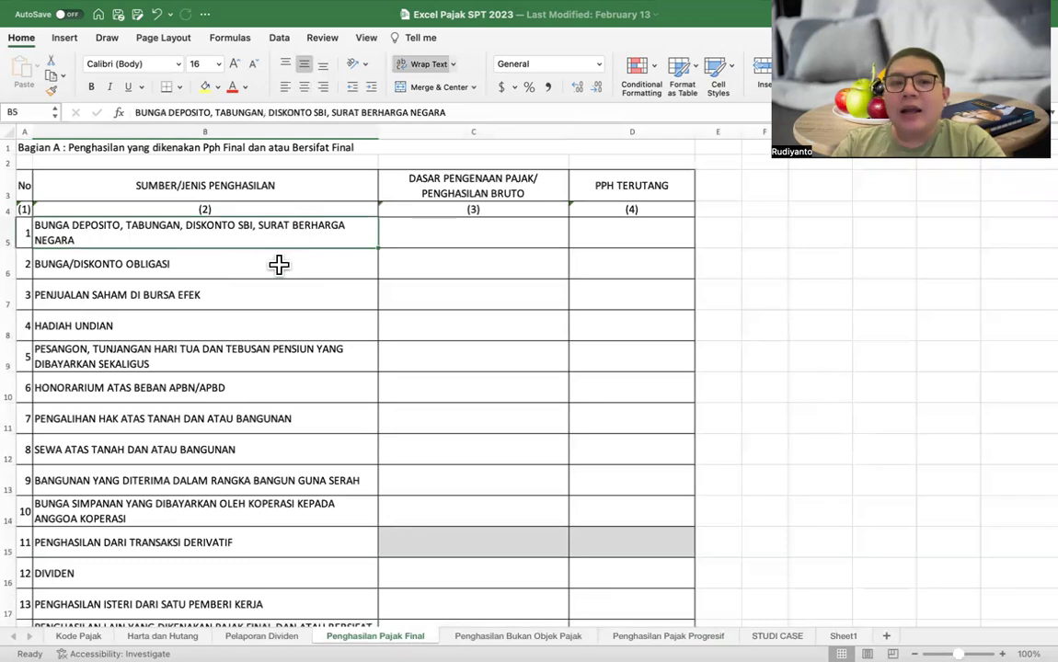
pyautogui.click(278, 265)
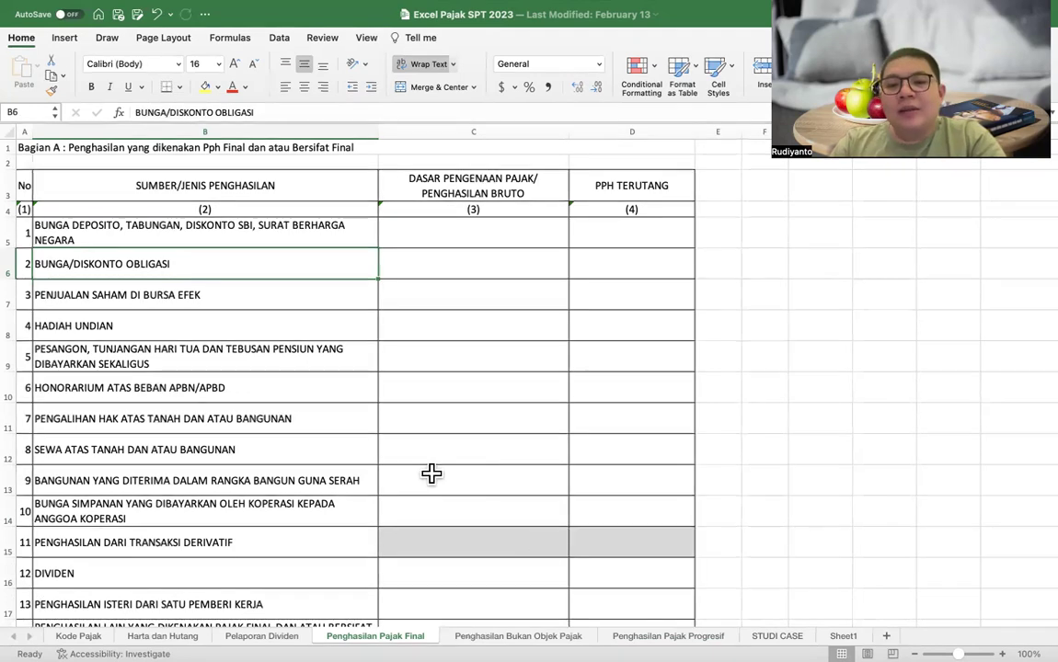
# On the Penghasilan Pajak Progresif sheet, write the note "Memberikan pendanaan ke P2P Lending Rp 100 juta, Bunga 10%" in cell E6
pyautogui.click(668, 635)
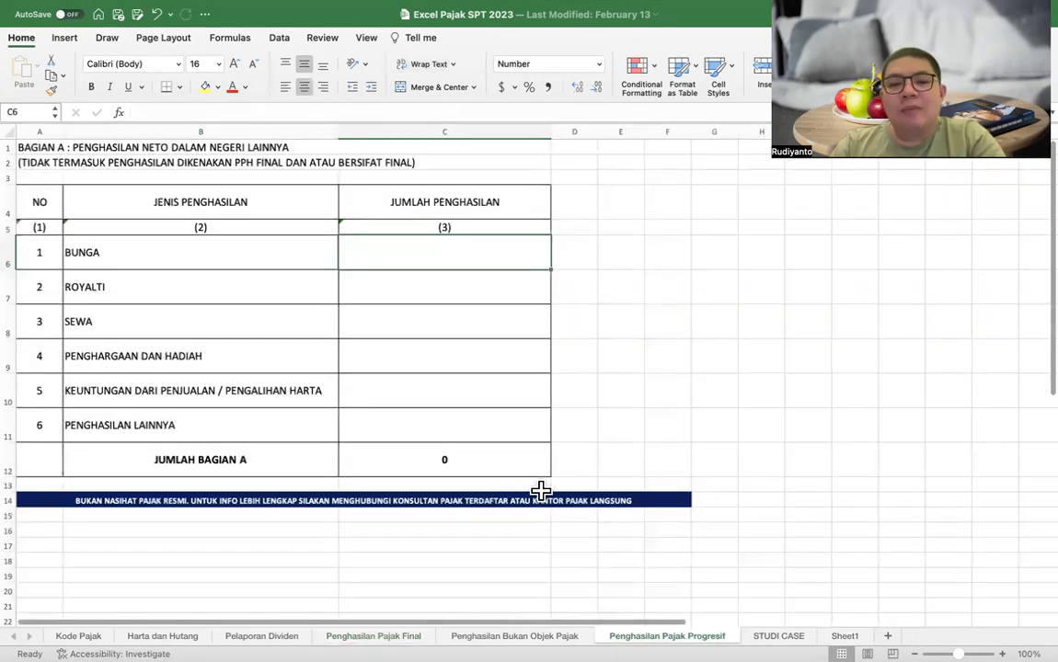
pyautogui.click(631, 257)
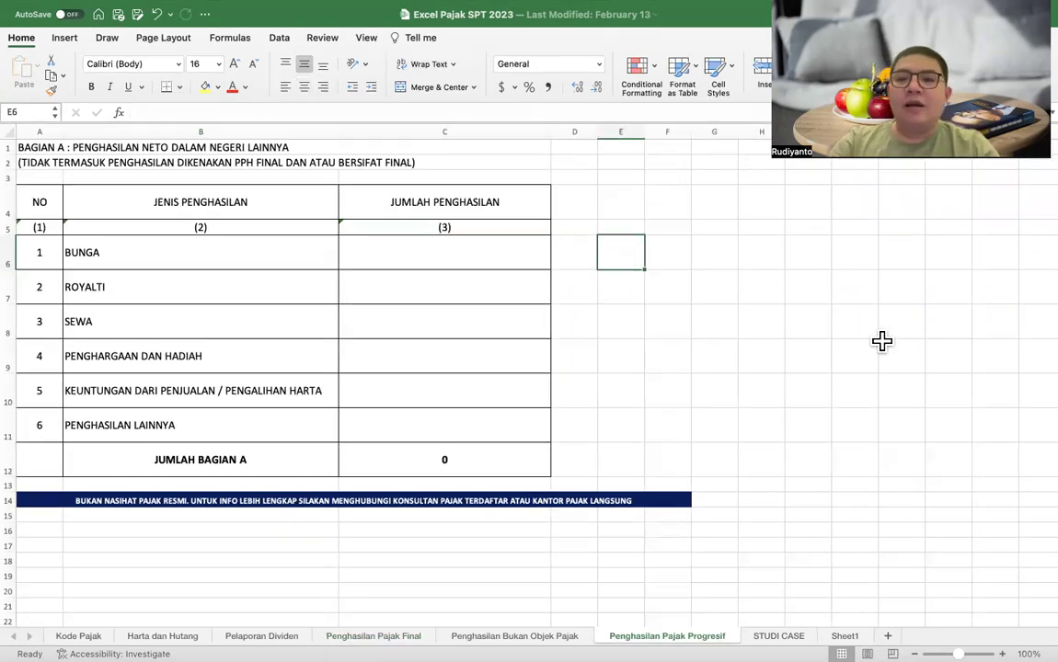
pyautogui.write('Beli')
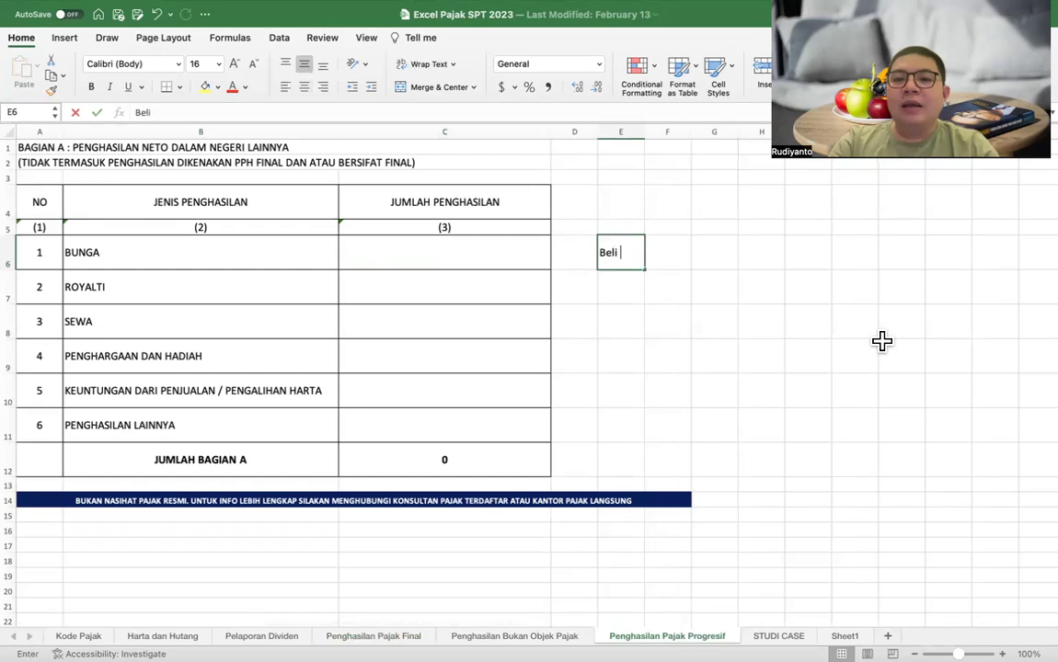
pyautogui.press('BackSpace')
pyautogui.press('BackSpace')
pyautogui.write('Membe')
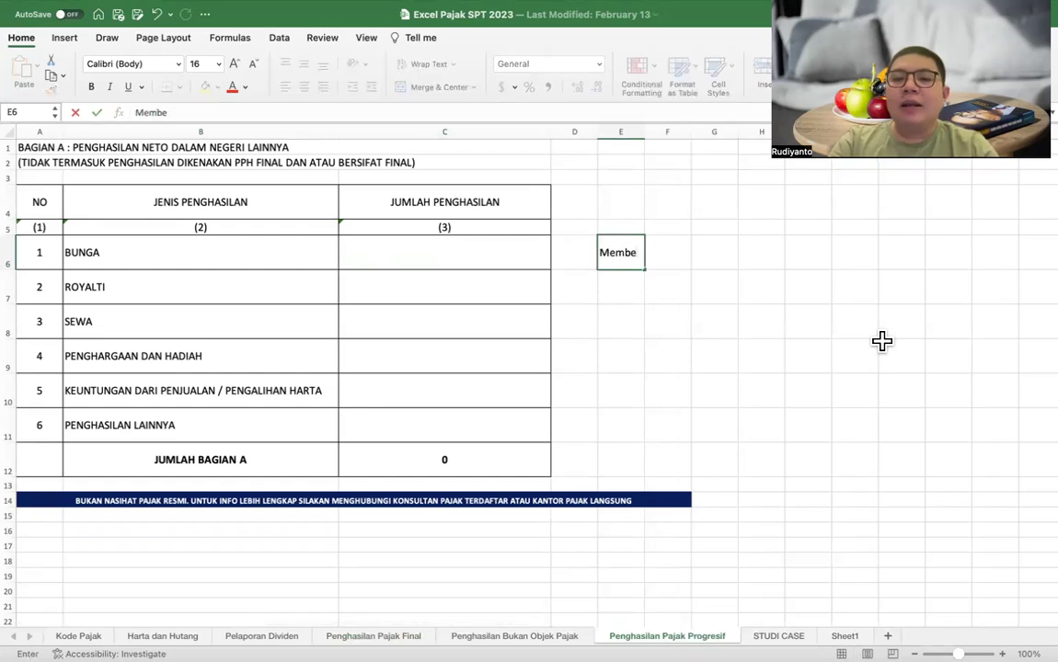
pyautogui.write('rikan pendanaa')
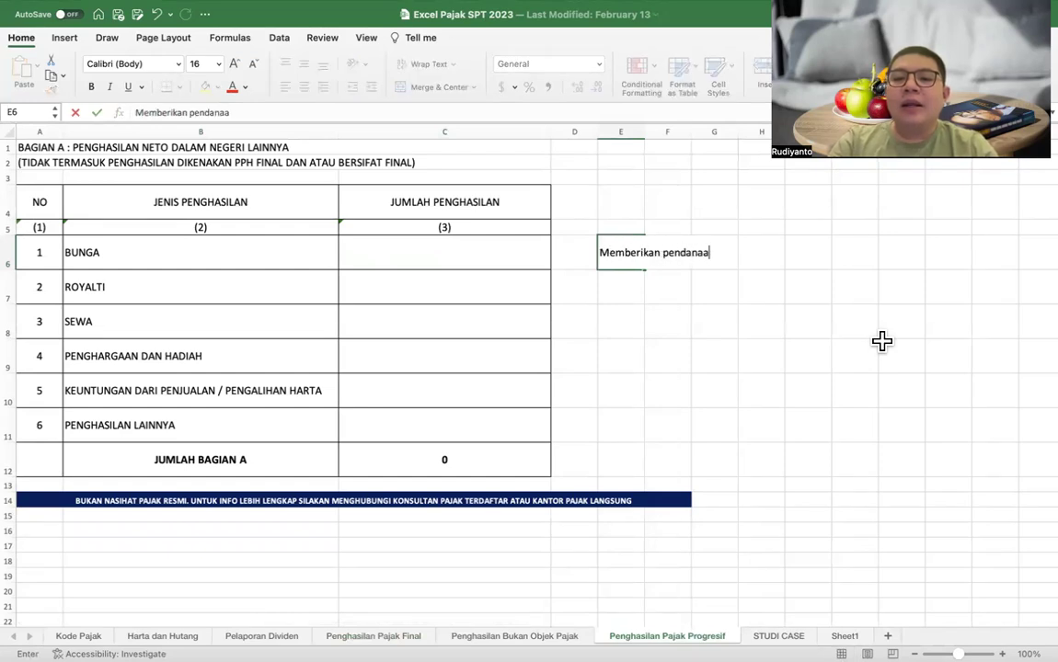
pyautogui.write('n ke P2P L')
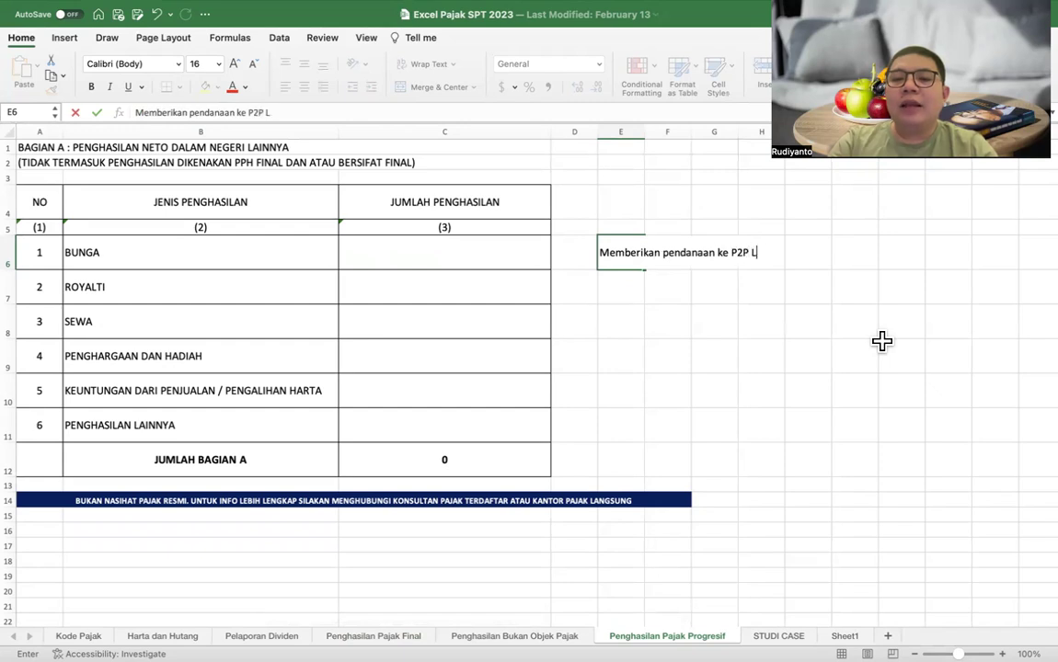
pyautogui.write('ending Rp 1')
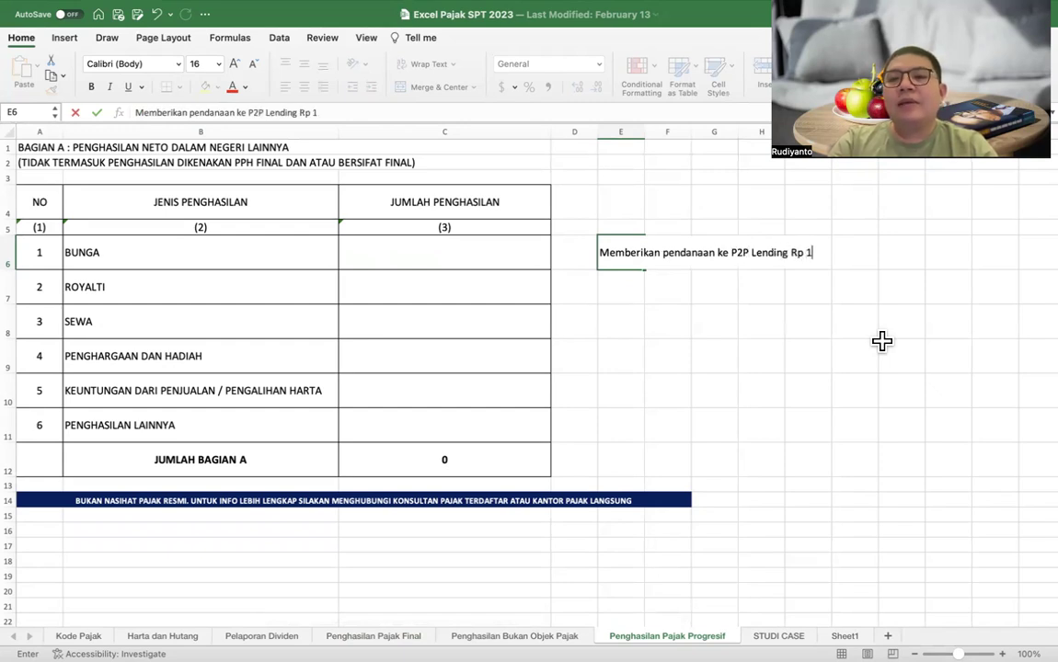
pyautogui.write('00 juta,')
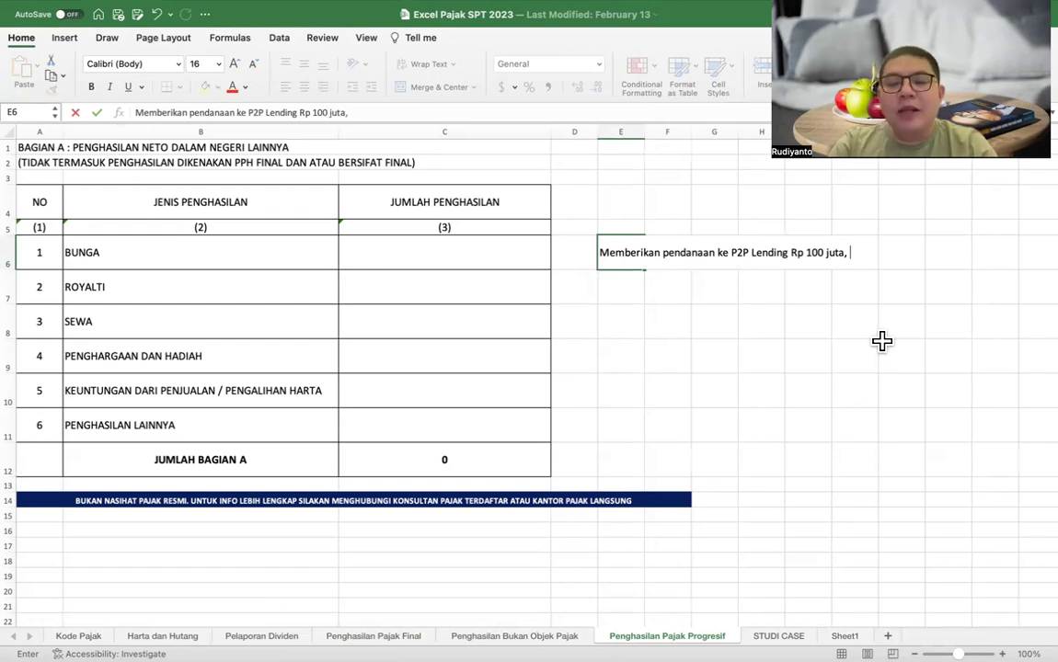
pyautogui.write('Bunga ')
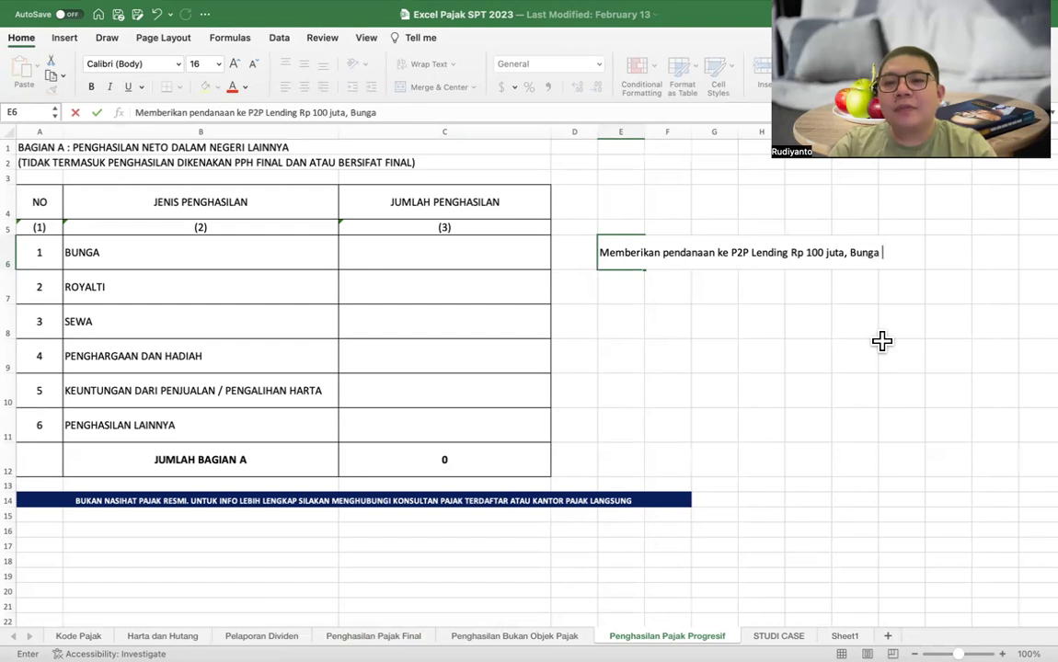
pyautogui.write('10%')
pyautogui.press('Return')
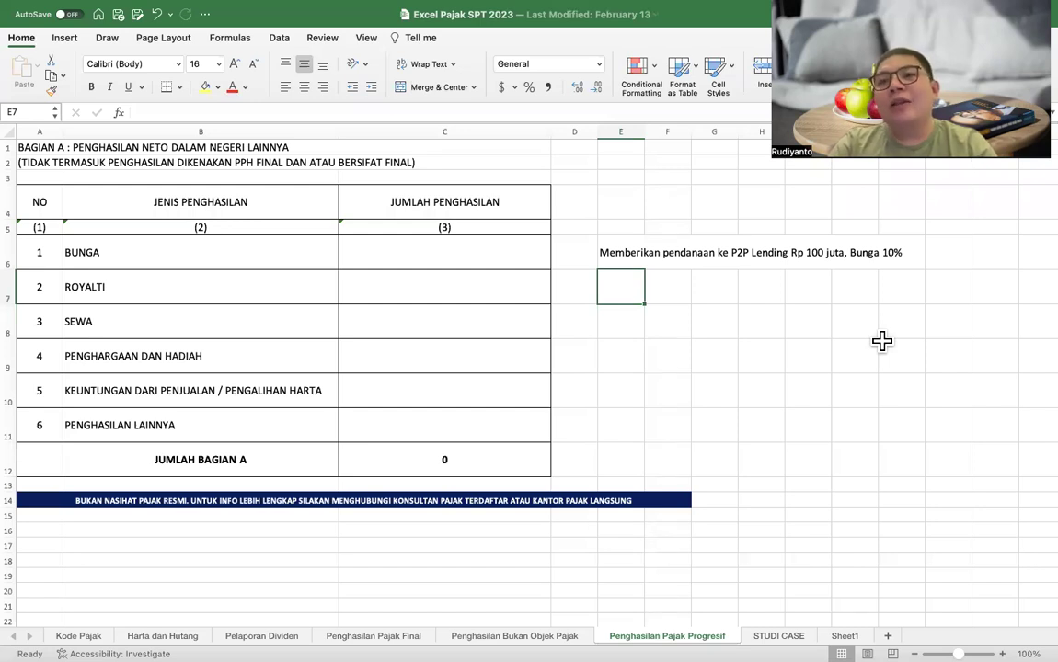
# Append ", 6 bulan" to the end of the P2P lending note in cell E6
pyautogui.doubleClick(614, 253)
pyautogui.click(407, 113)
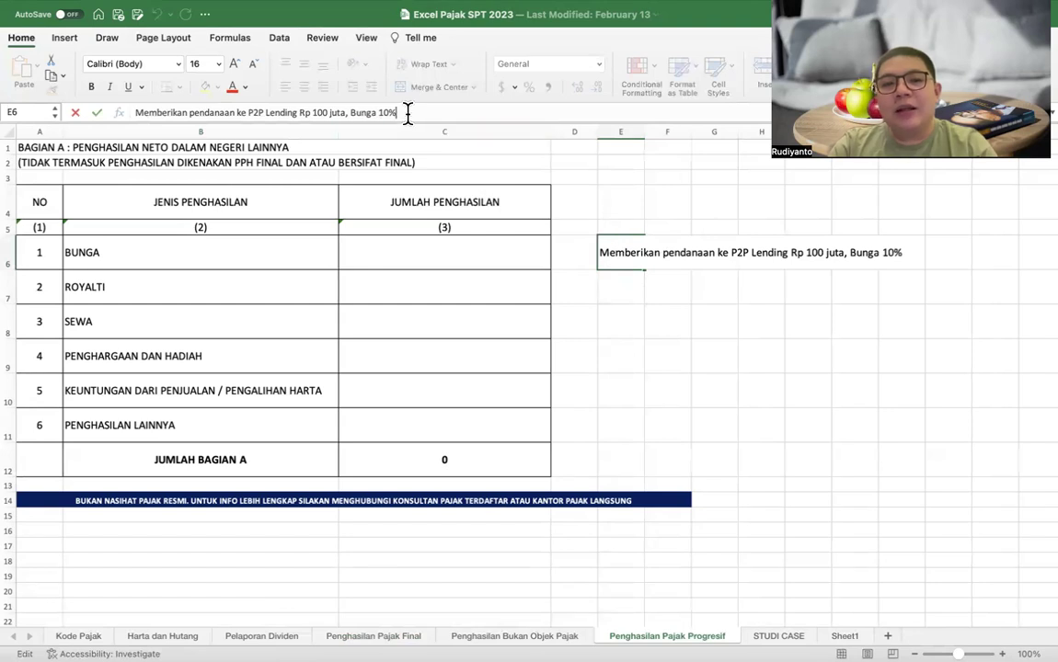
pyautogui.write(', 6 bulan')
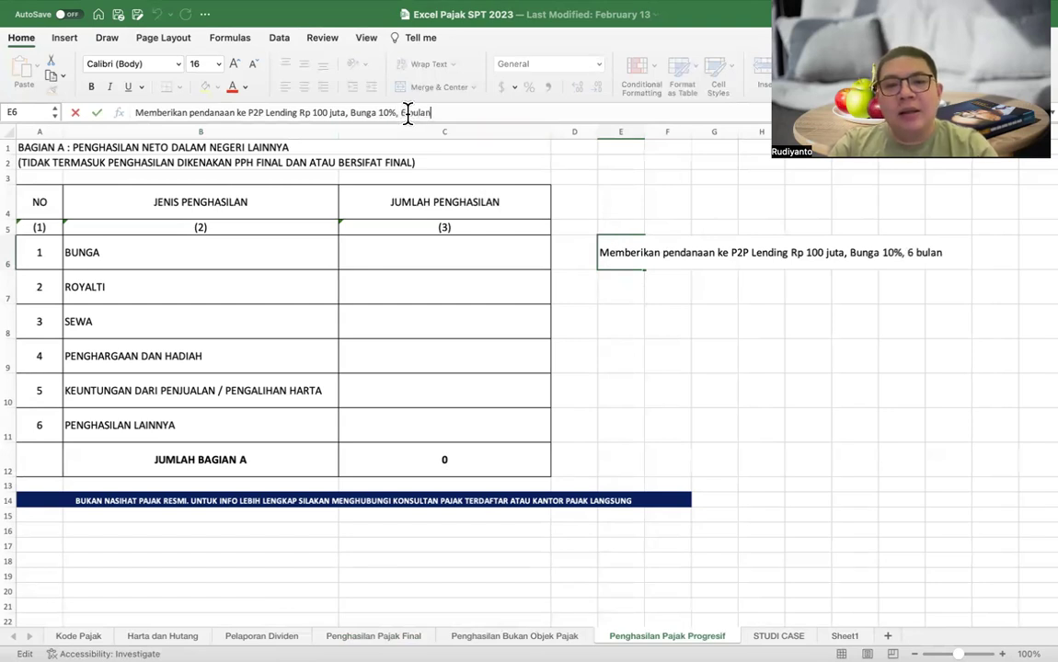
pyautogui.press('Return')
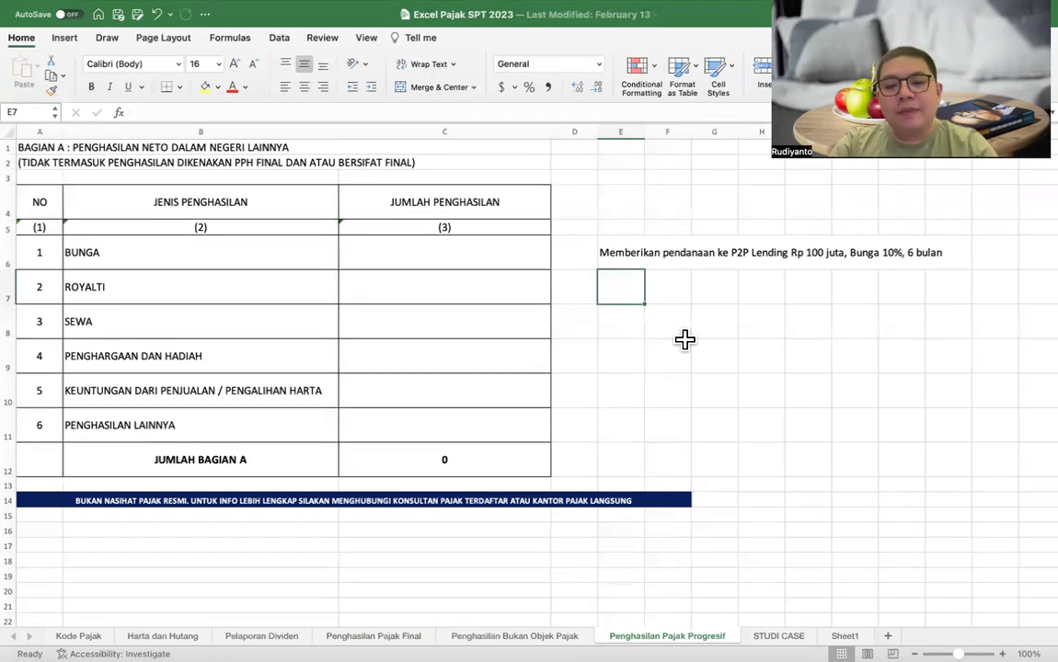
# Calculate the six-month P2P lending interest in cell E7 with the formula =100000000*10%/12*6
pyautogui.write('100')
pyautogui.press('BackSpace')
pyautogui.press('BackSpace')
pyautogui.press('BackSpace')
pyautogui.write('=100')
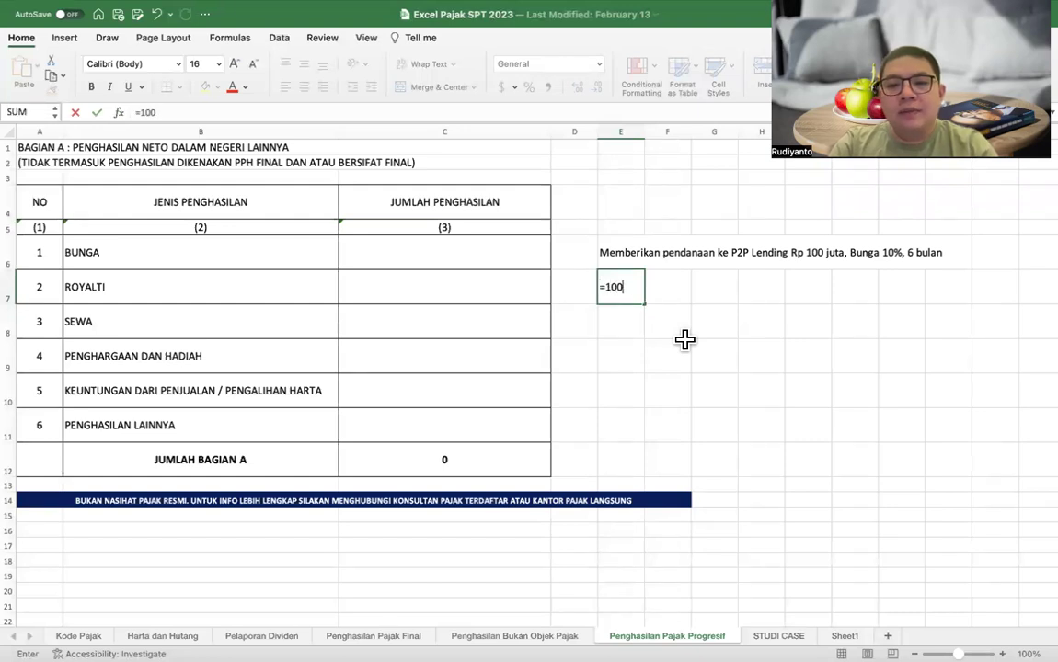
pyautogui.write('000000*6%')
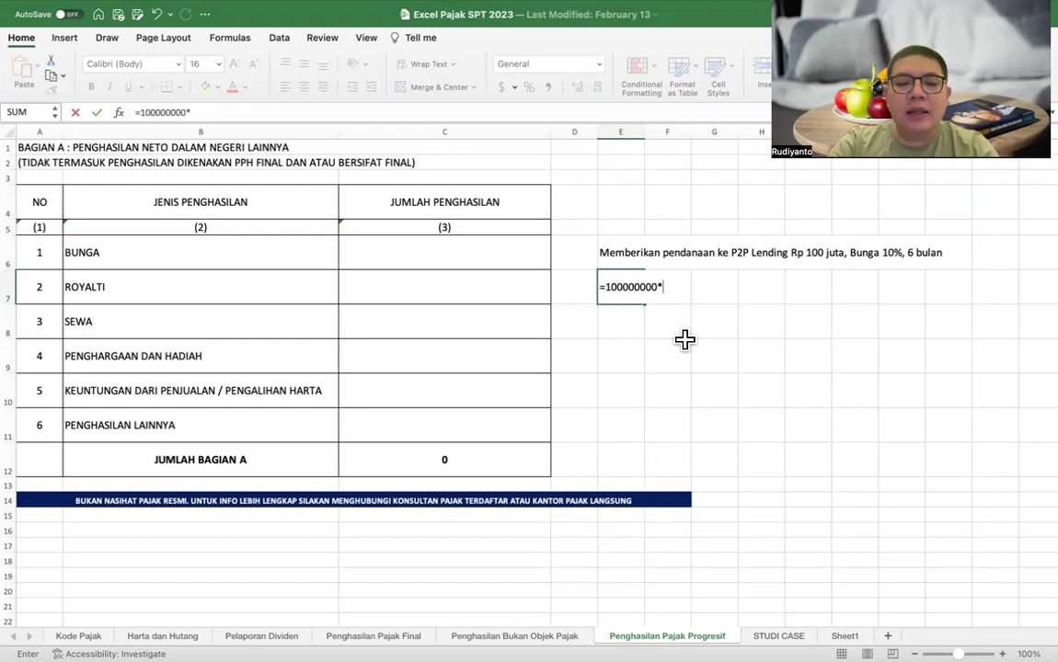
pyautogui.press('BackSpace')
pyautogui.press('BackSpace')
pyautogui.write('10')
pyautogui.write('%')
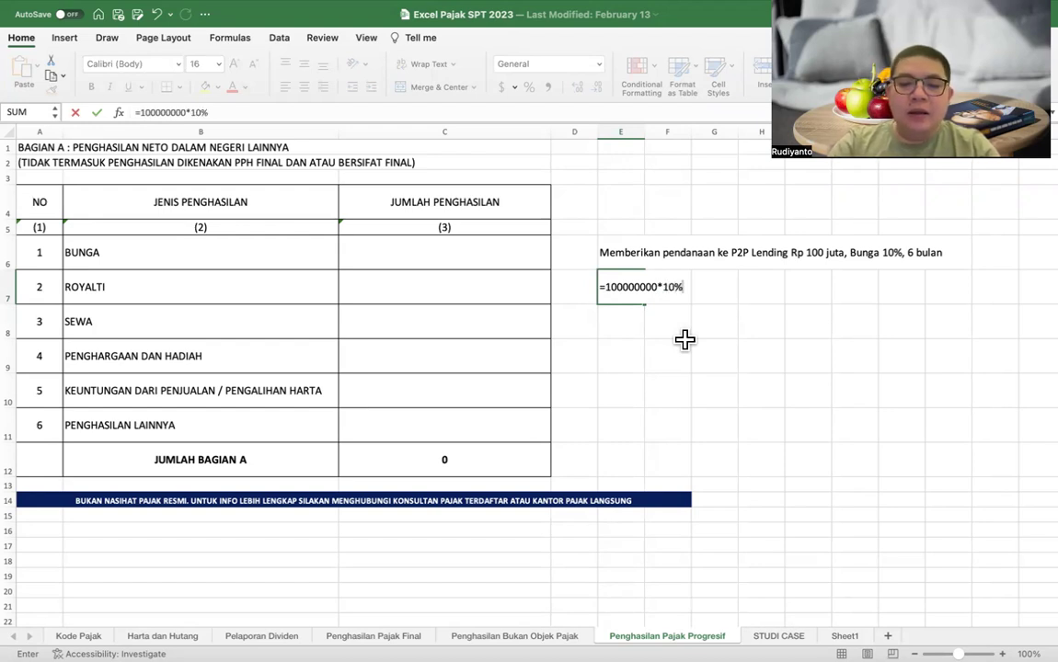
pyautogui.write('/12*6')
pyautogui.press('Return')
# Format the interest amount in cell E7 with thousands separators and no decimals
pyautogui.click(635, 293)
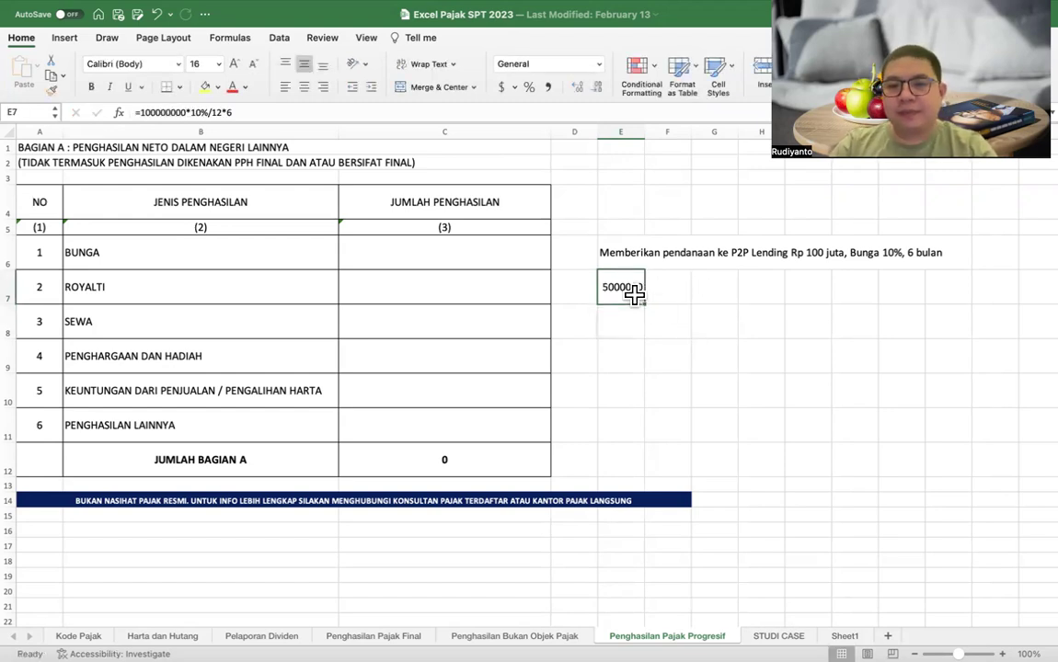
pyautogui.click(548, 87)
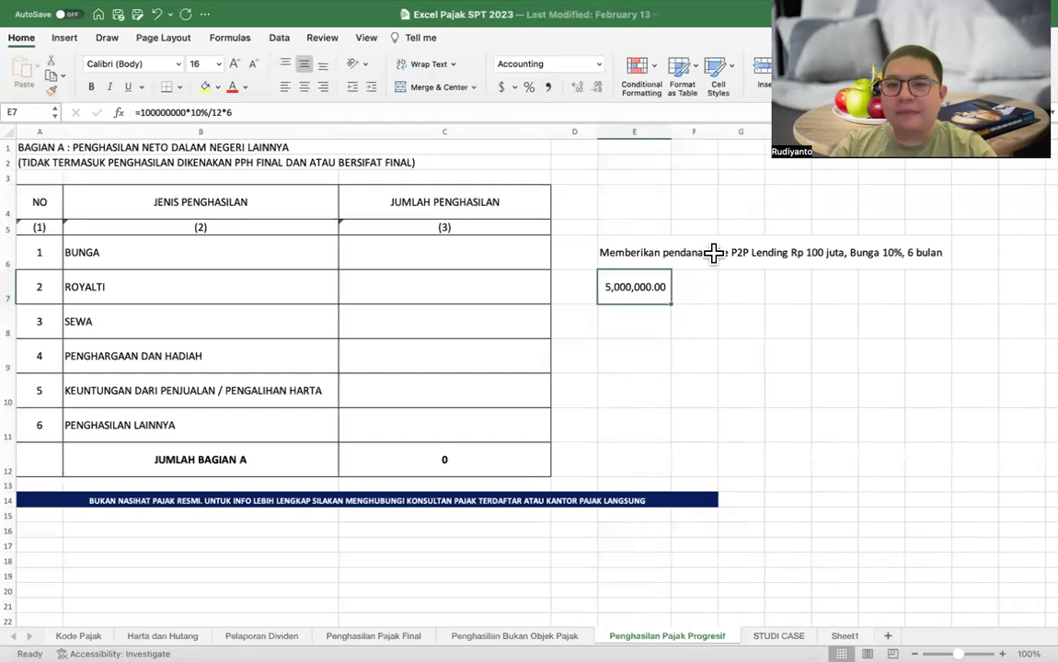
pyautogui.click(596, 88)
pyautogui.click(596, 88)
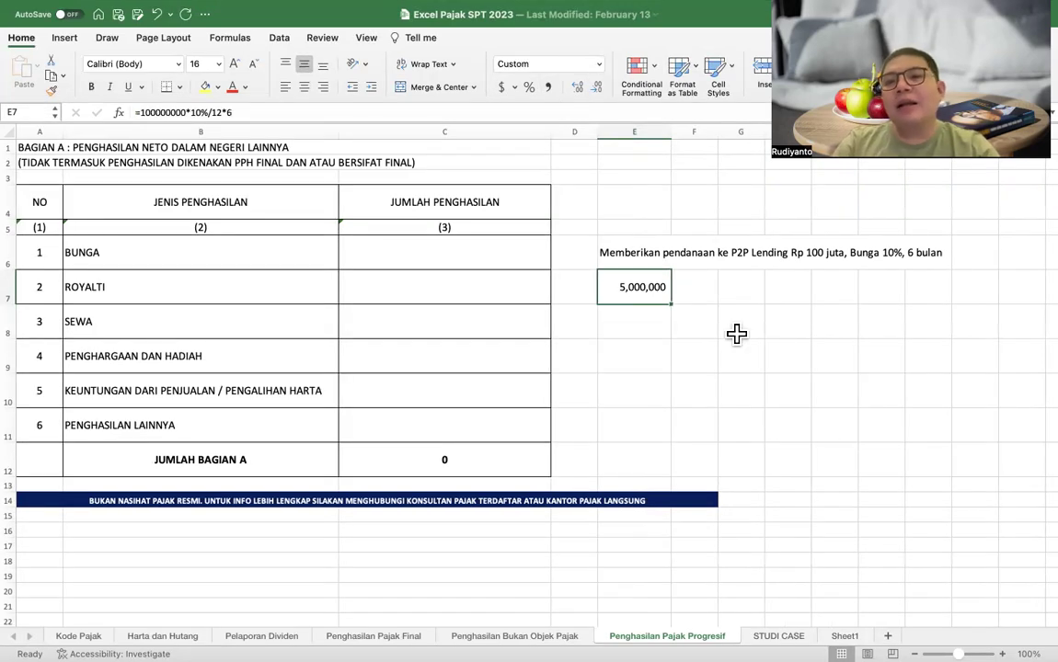
# Calculate the tax on the interest in cell F7 with the formula =E7*0.15% and display it without decimals
pyautogui.click(698, 286)
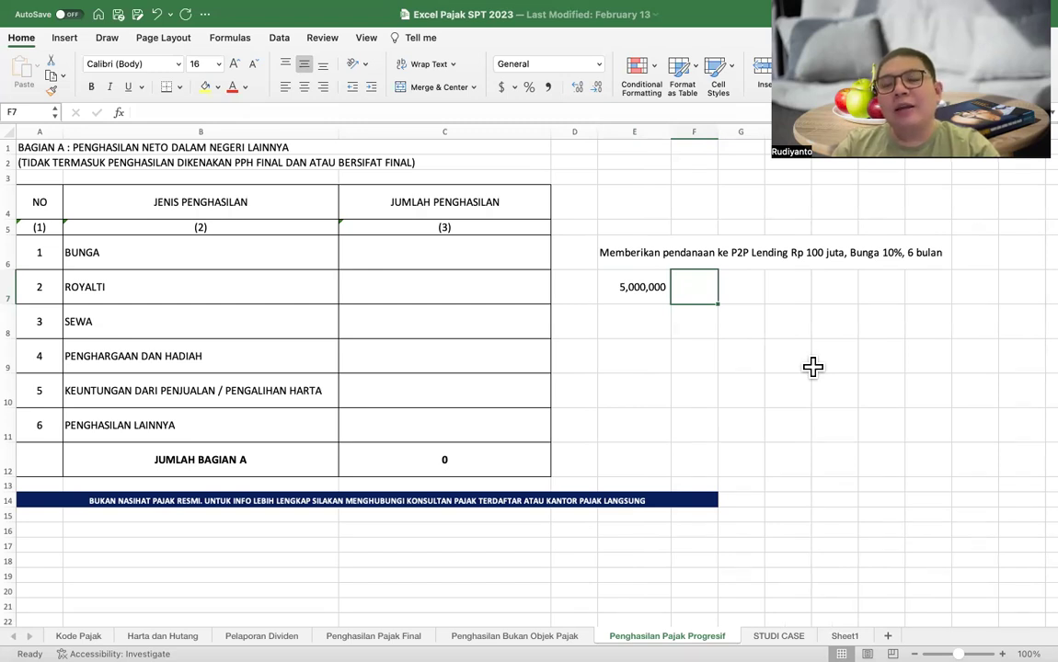
pyautogui.write('=')
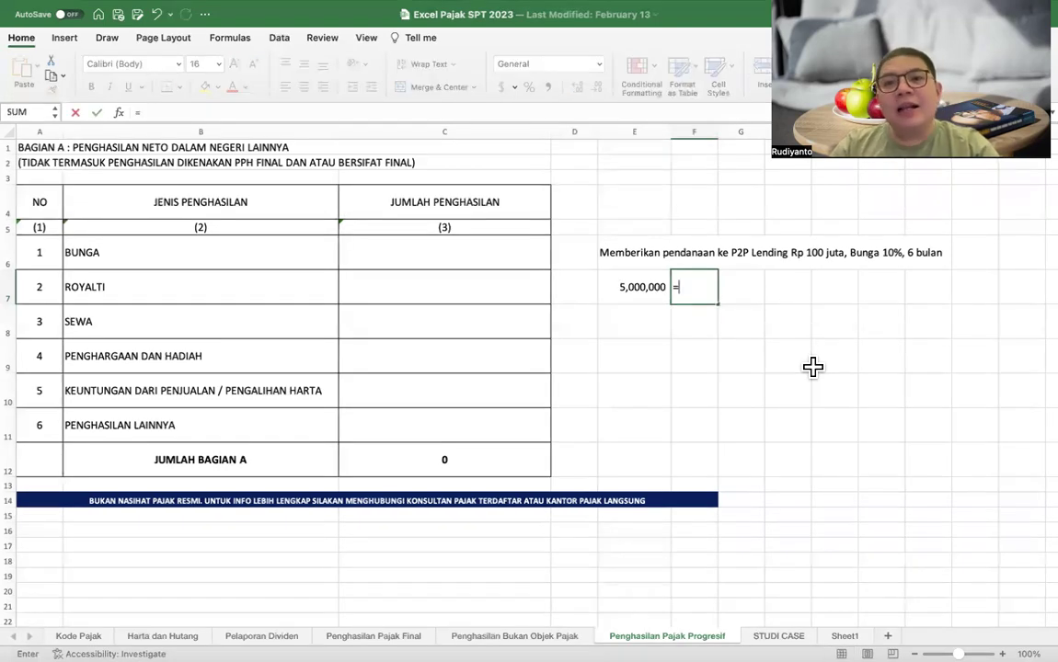
pyautogui.click(649, 294)
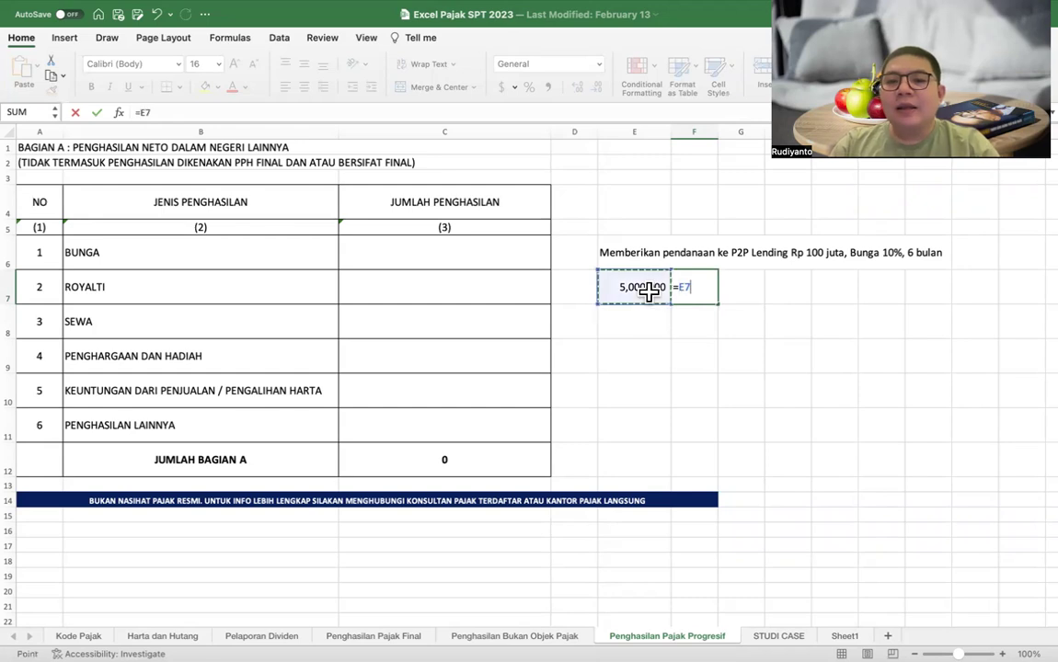
pyautogui.write('*0.1')
pyautogui.write('5%')
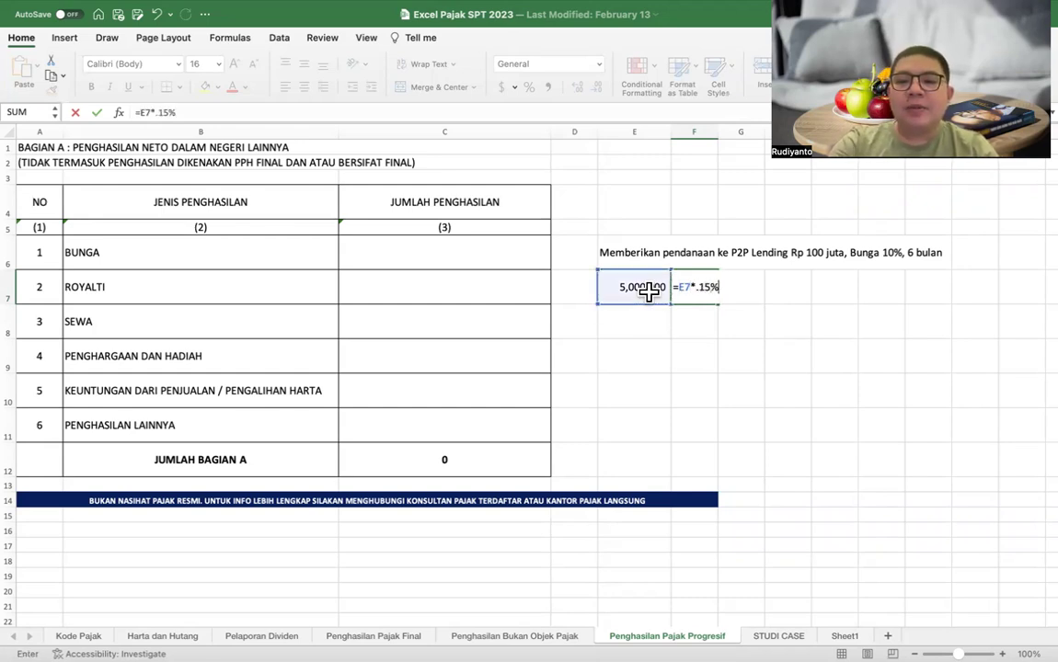
pyautogui.press('Return')
pyautogui.click(690, 288)
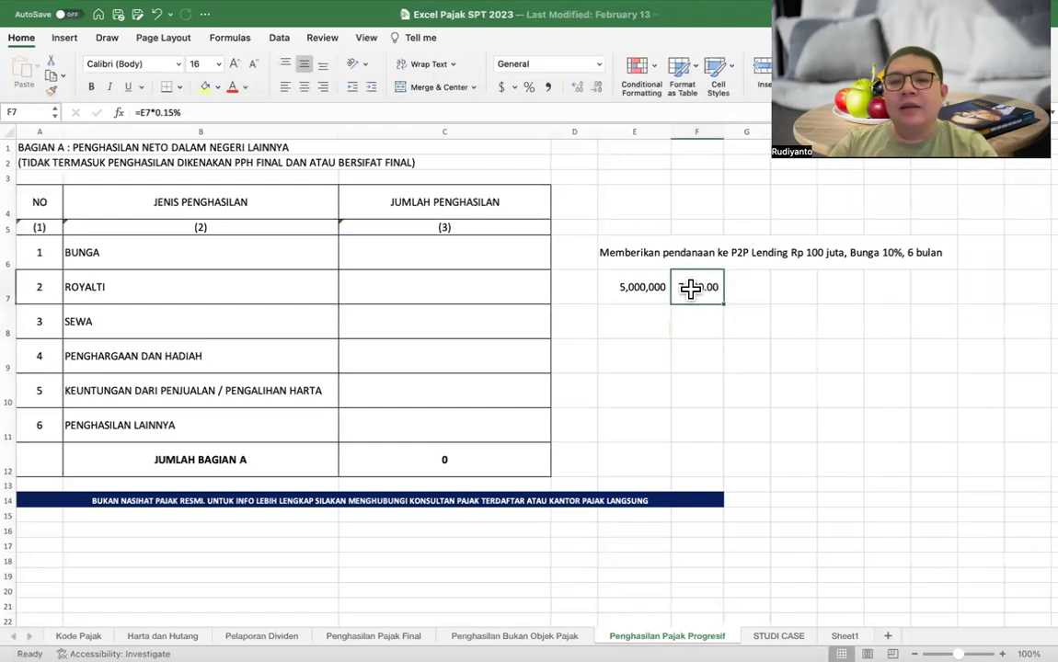
pyautogui.click(595, 88)
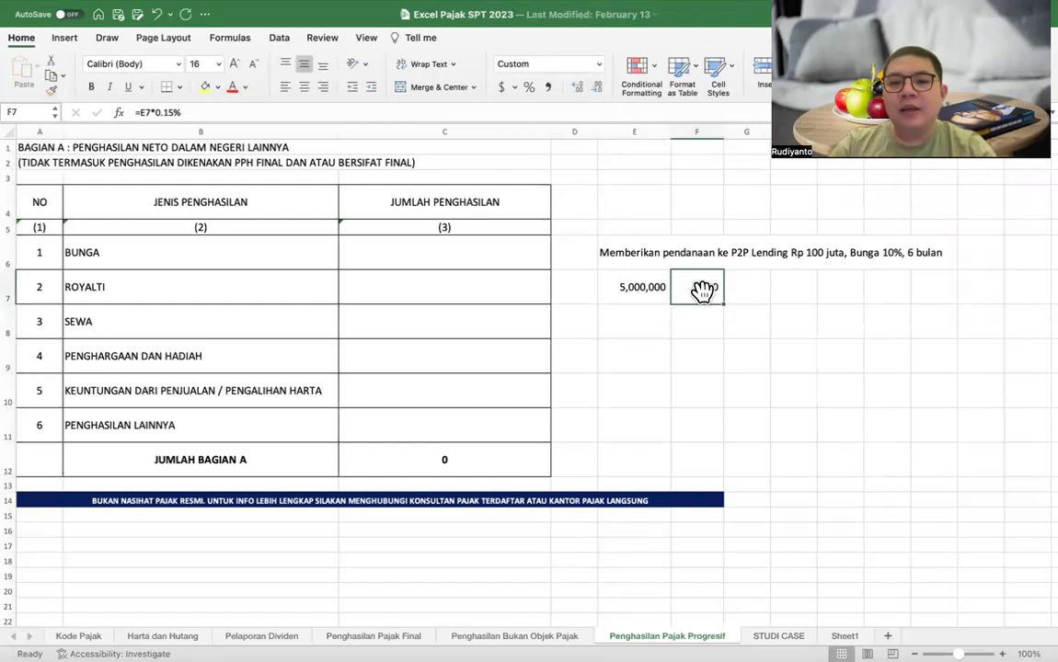
# Correct the tax rate in cell F7 so the formula reads =E7*15%
pyautogui.doubleClick(702, 291)
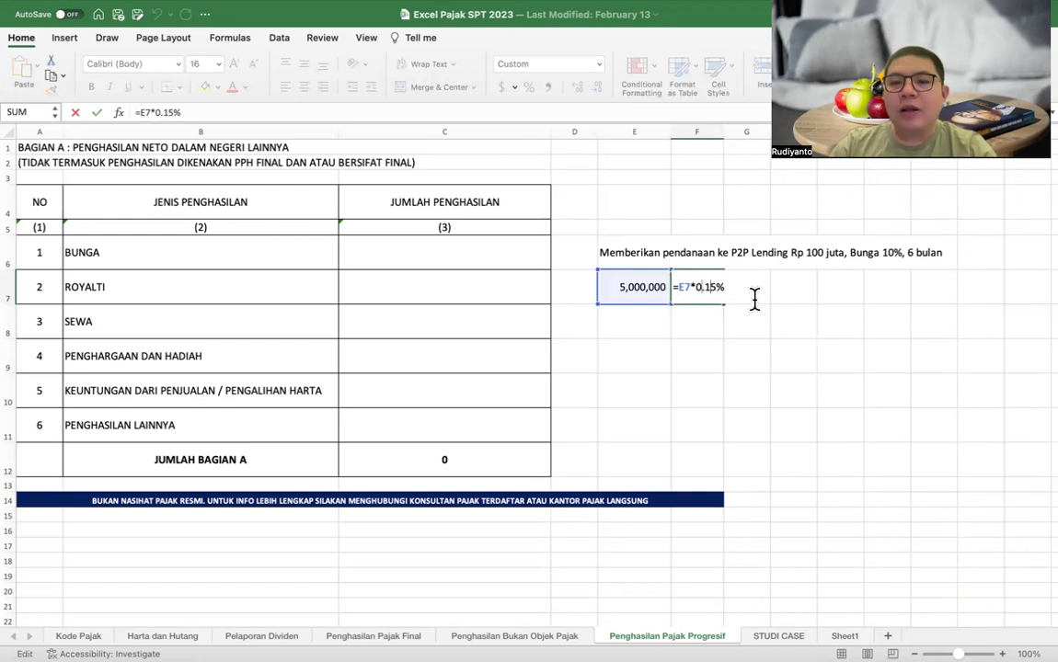
pyautogui.press('BackSpace')
pyautogui.press('BackSpace')
pyautogui.press('Return')
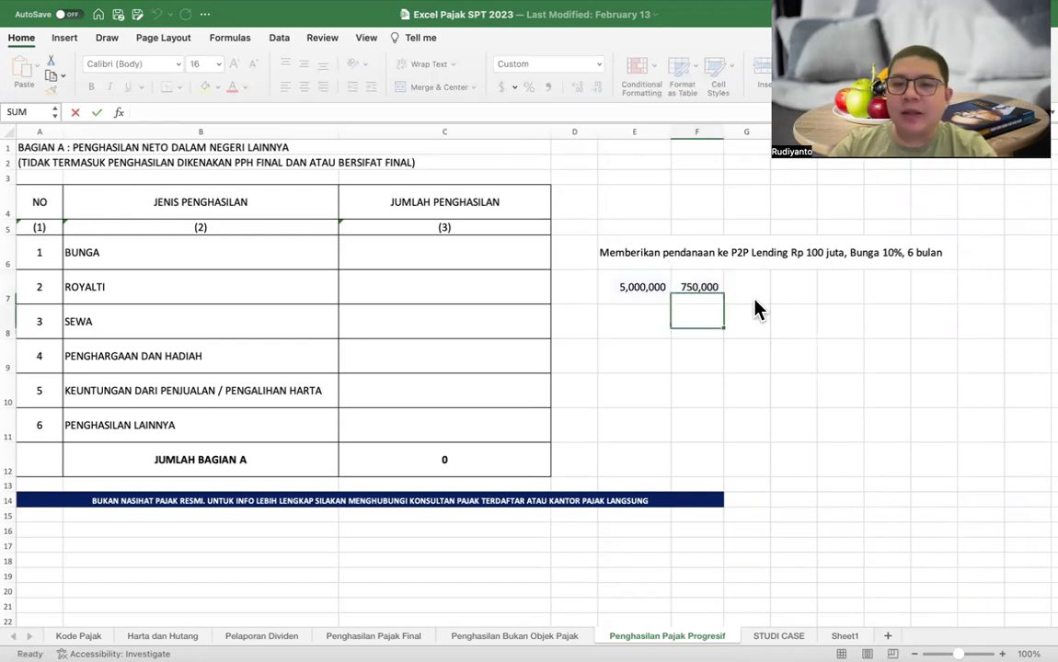
# Calculate the net interest after tax in cell G7 with the formula =E7-F7
pyautogui.click(740, 291)
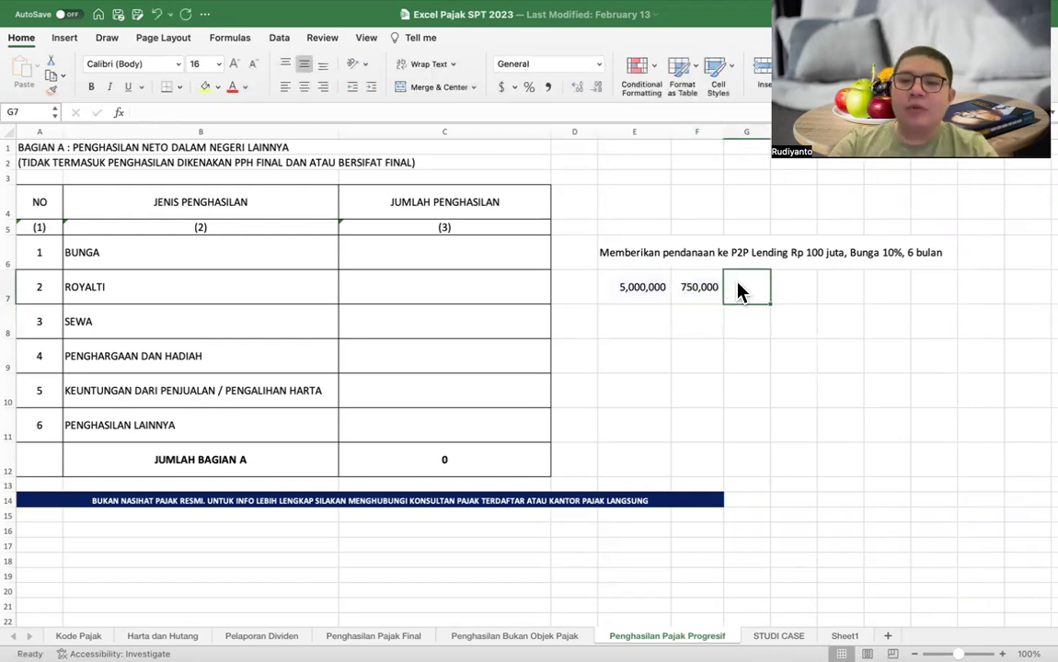
pyautogui.write('=')
pyautogui.press('Left')
pyautogui.press('Left')
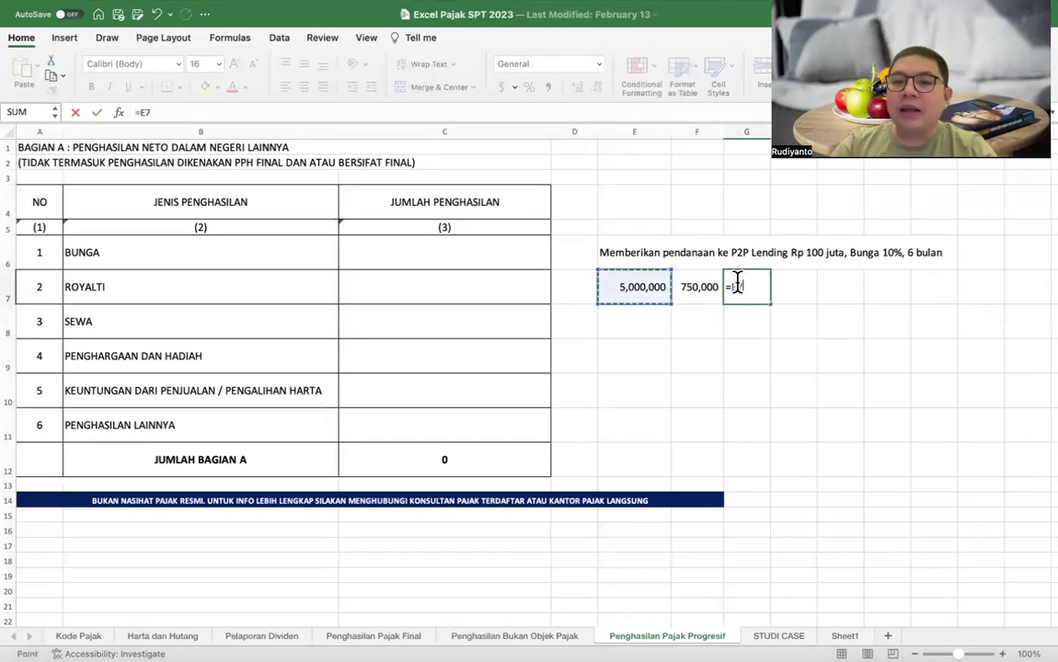
pyautogui.write('-')
pyautogui.press('Left')
pyautogui.press('Return')
pyautogui.click(743, 289)
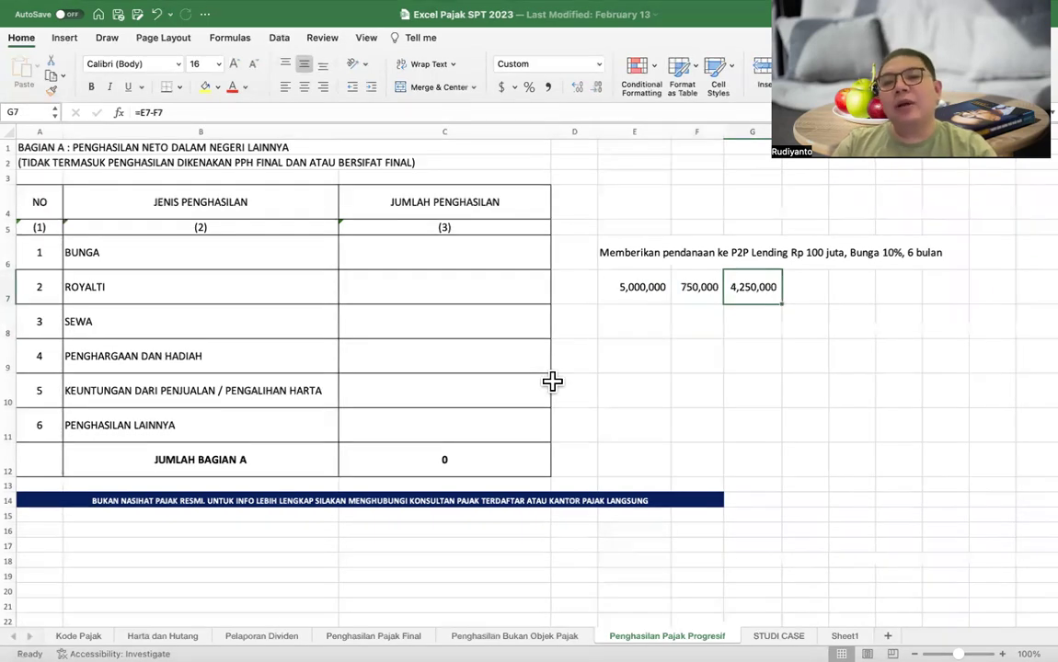
# Review the gross interest, tax and net amounts in E7:G7, and enter the gross 5,000,000 as the BUNGA income in cell C6
pyautogui.click(635, 286)
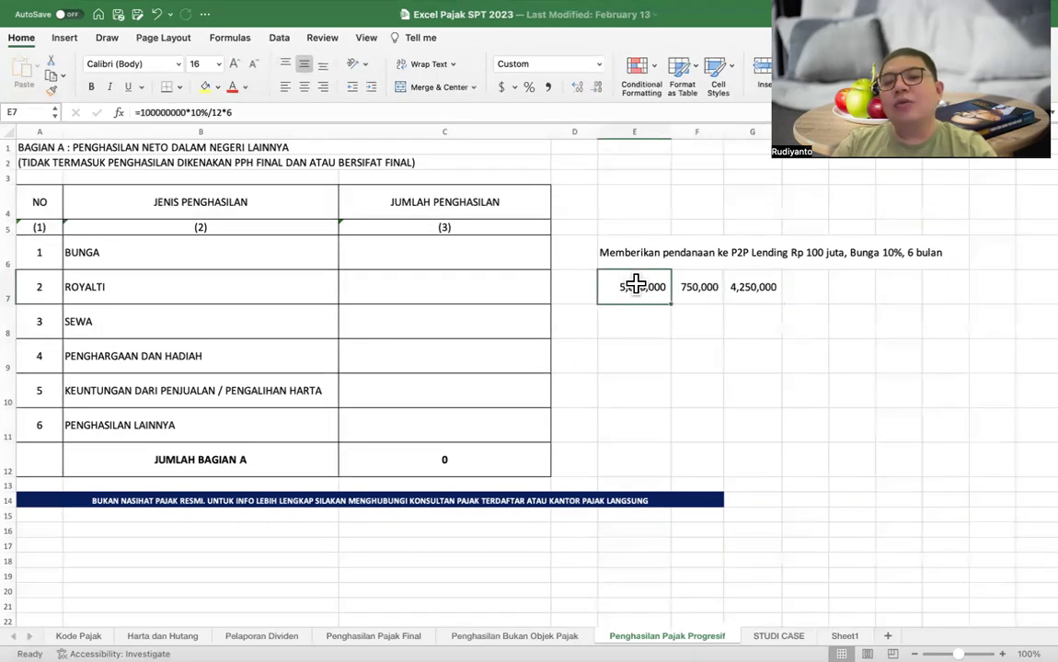
pyautogui.click(766, 279)
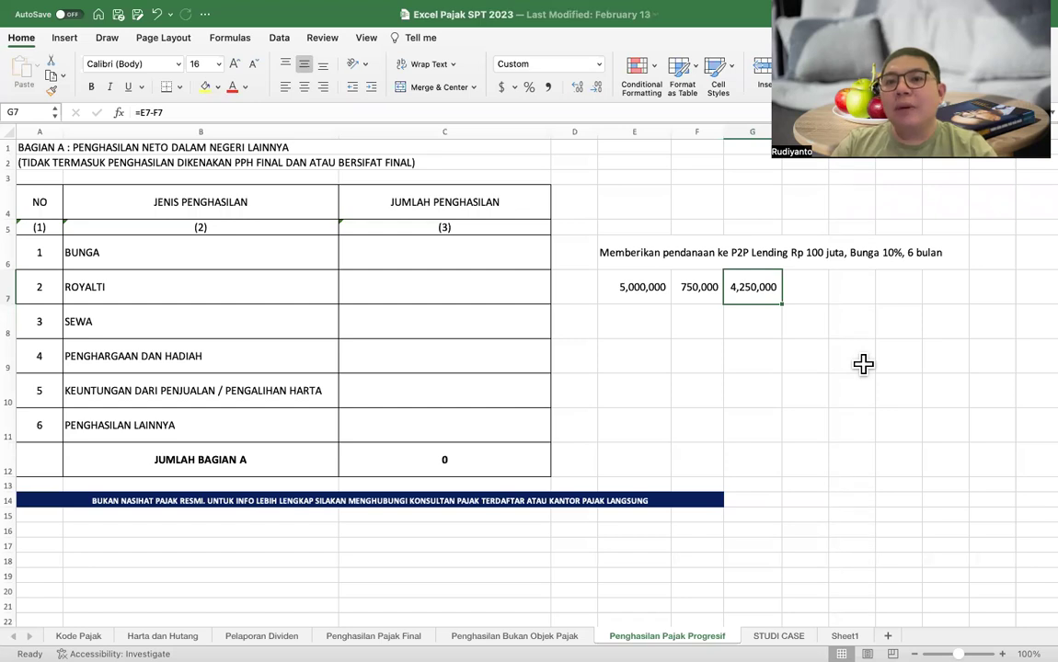
pyautogui.click(689, 281)
pyautogui.doubleClick(689, 280)
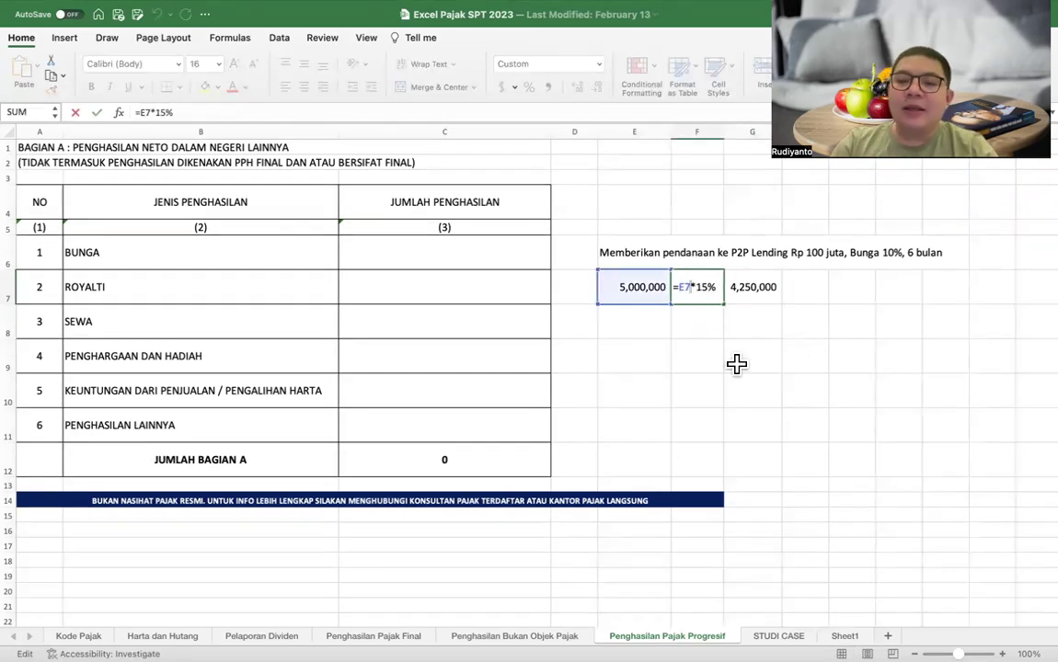
pyautogui.press('Return')
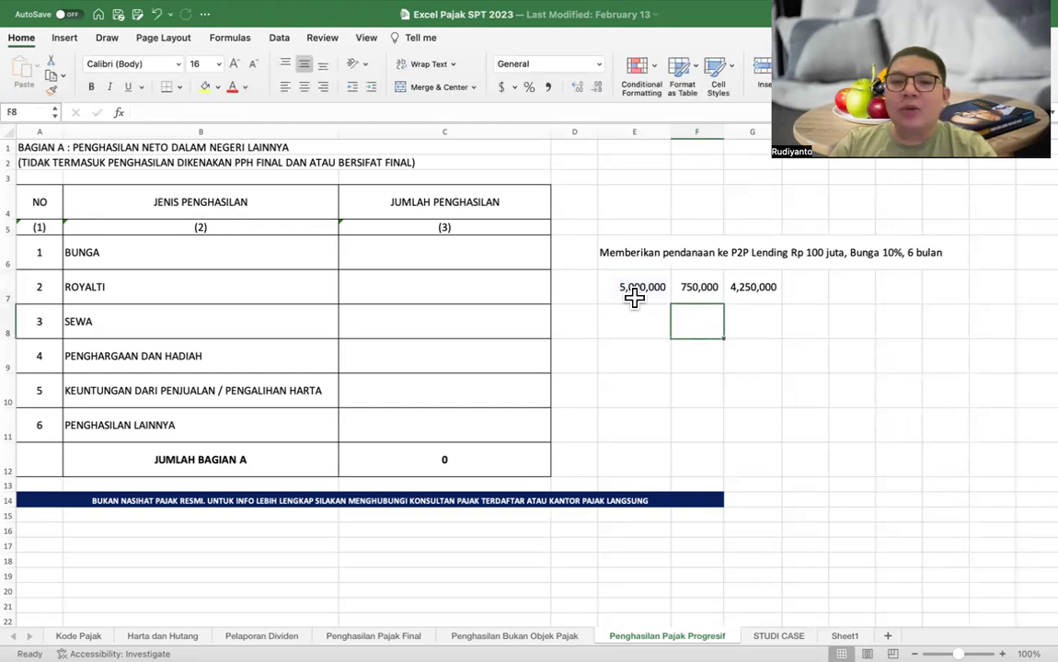
pyautogui.click(467, 245)
pyautogui.write('5,00')
pyautogui.write('0,000')
pyautogui.press('Return')
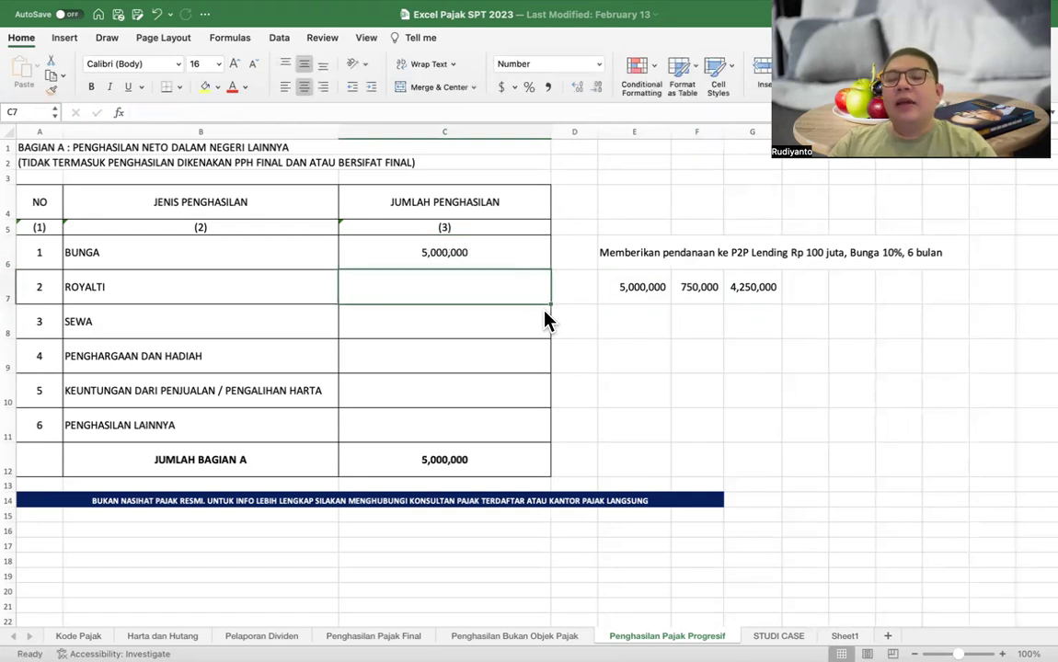
# Examine the interest tax formula in F7, the JUMLAH BAGIAN A total in C12 and the BUNGA income in C6
pyautogui.click(706, 289)
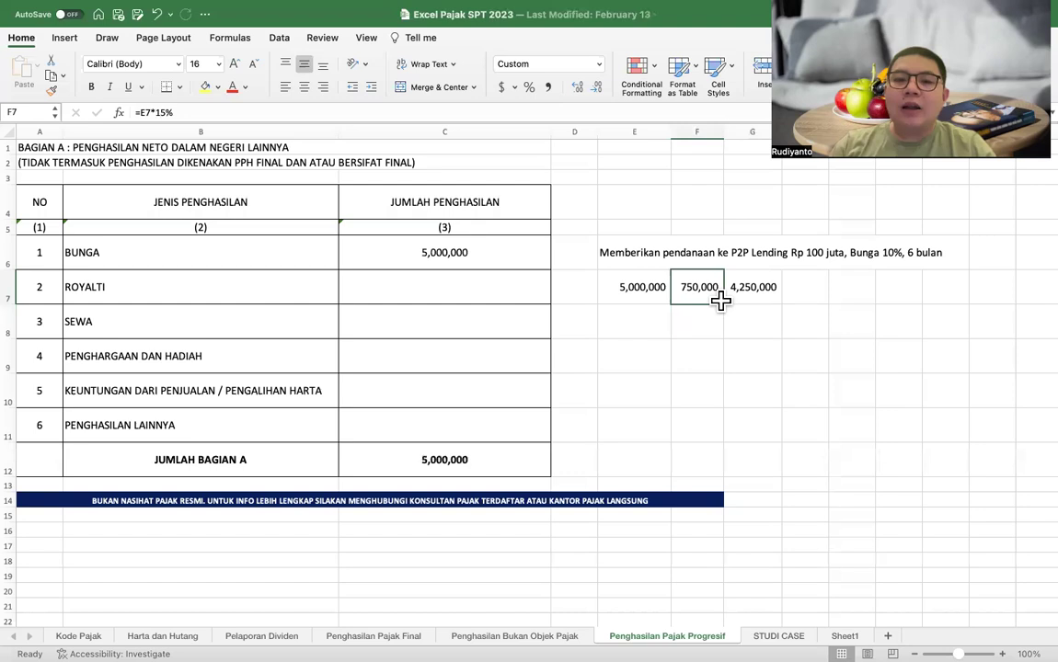
pyautogui.click(454, 451)
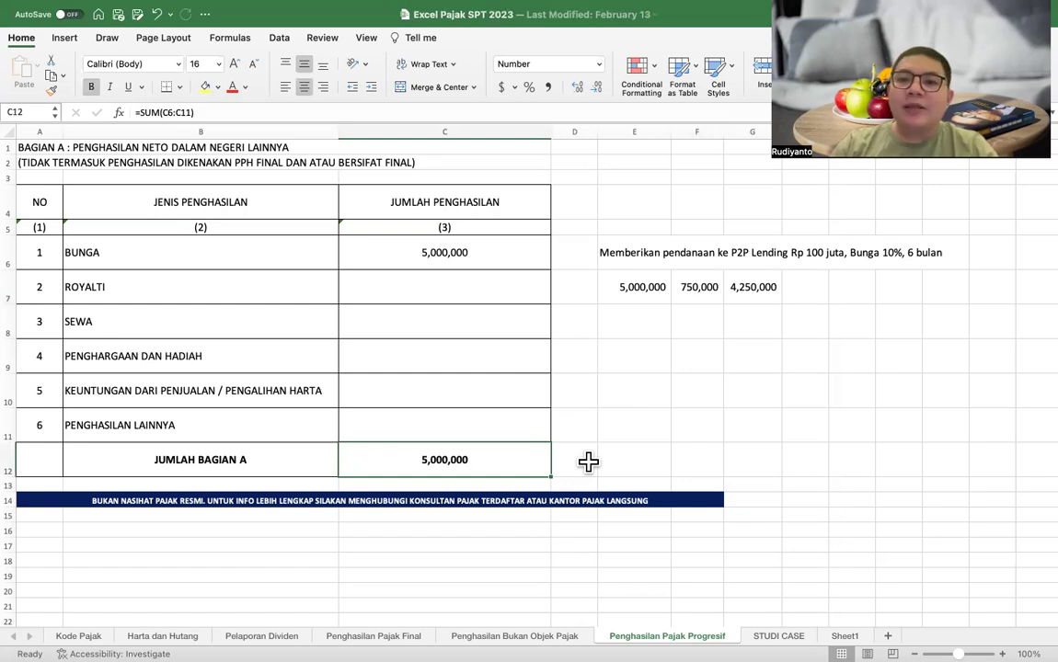
pyautogui.click(685, 297)
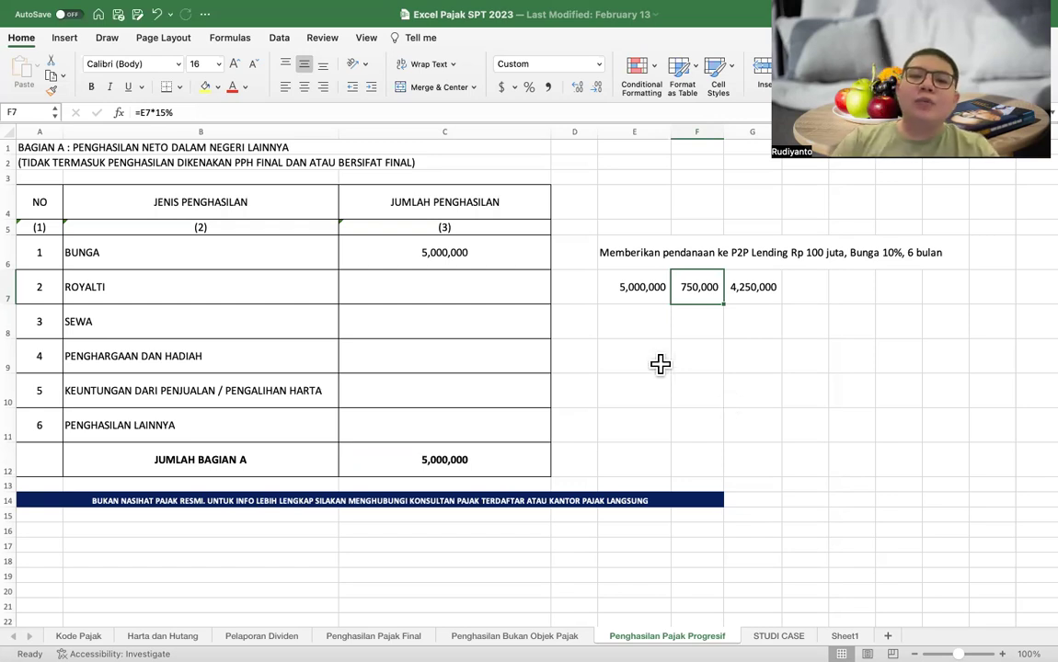
pyautogui.click(408, 244)
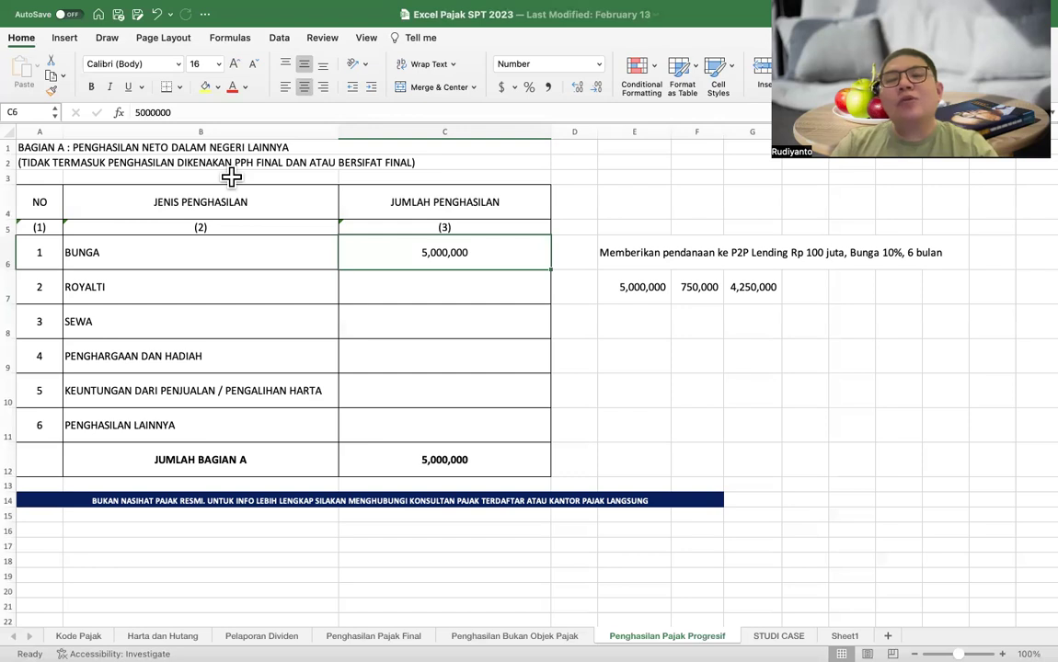
# Enter the office salary example "Kerja di kantoran Rp 300 juta" in cell E9
pyautogui.click(618, 350)
pyautogui.write('Kerja')
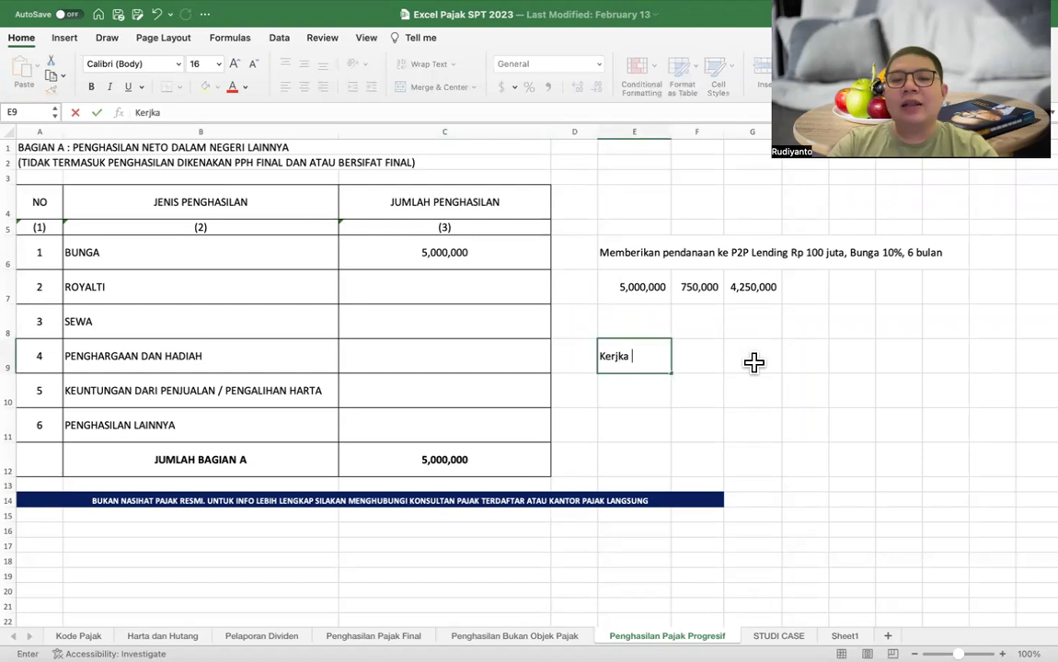
pyautogui.press('BackSpace')
pyautogui.write('a d')
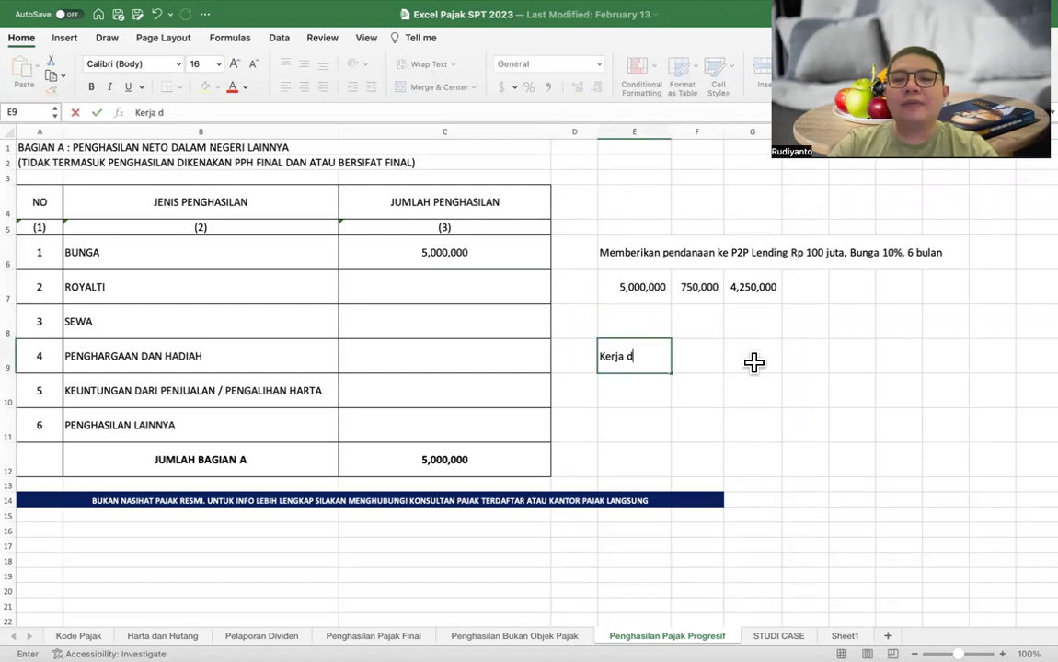
pyautogui.write('i kantoran')
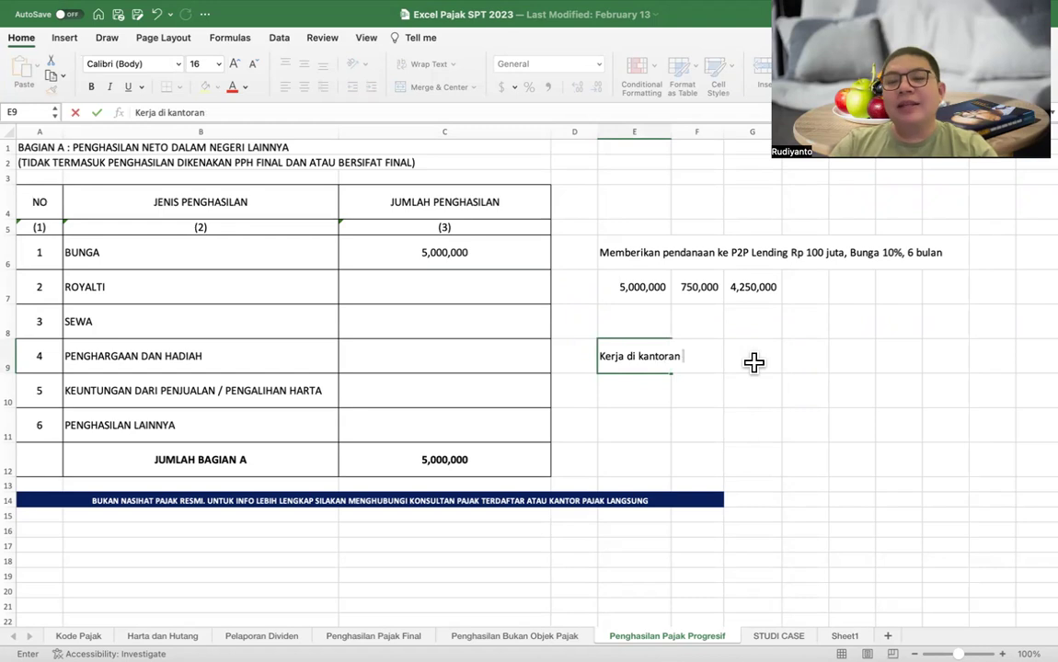
pyautogui.write('RP')
pyautogui.press('BackSpace')
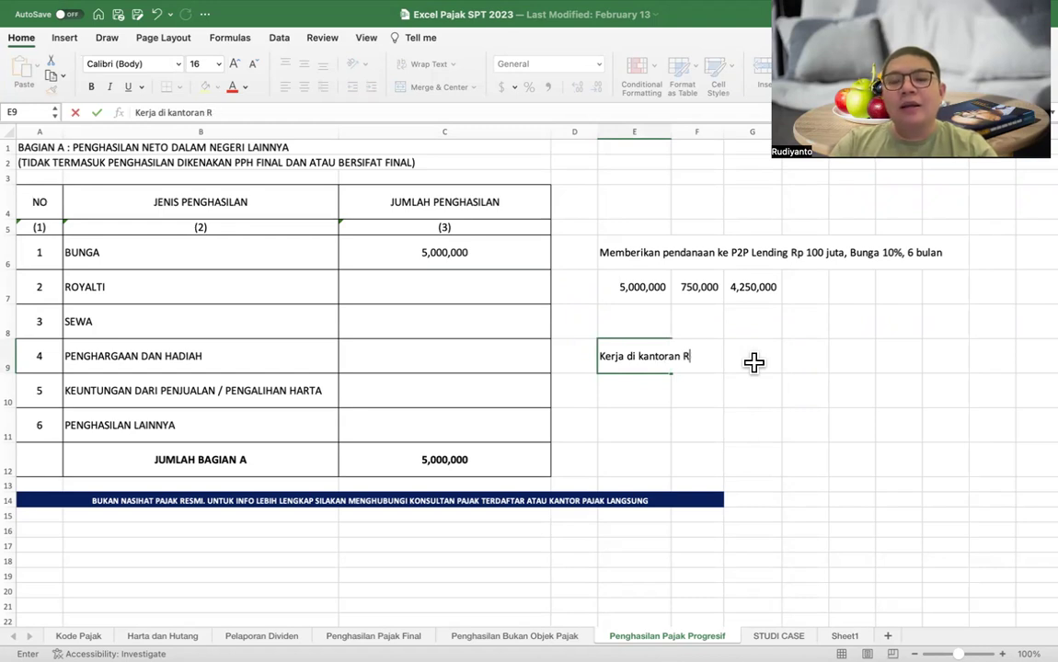
pyautogui.write('p 300 juta')
pyautogui.press('Return')
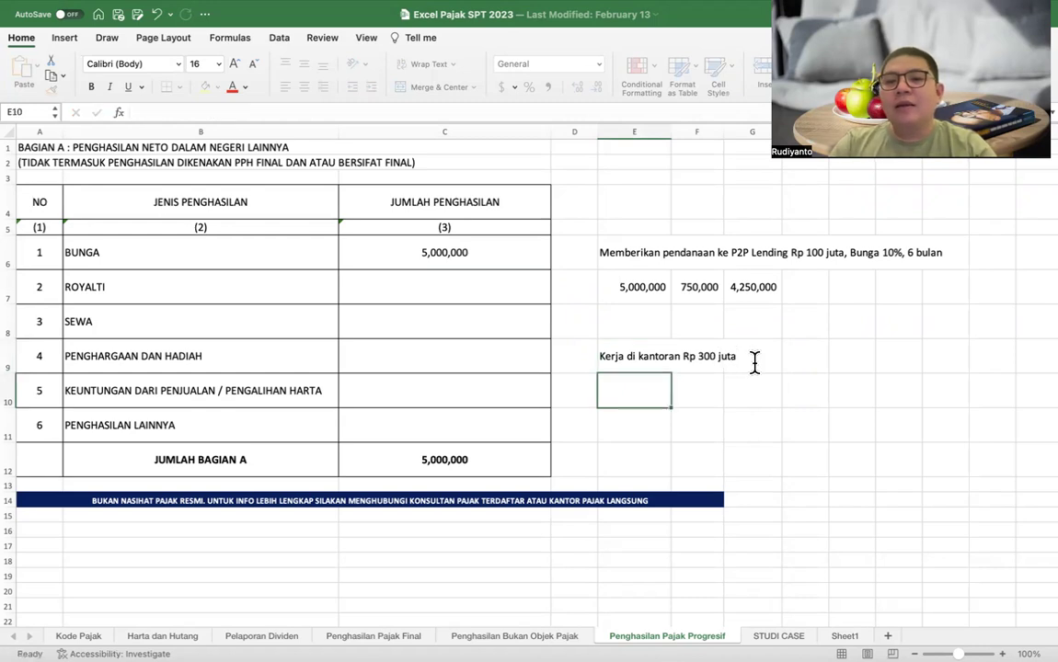
# Enter the side business example "Usaha sampingan, memberikan jasa desain Rp 200 juta" in cell E10
pyautogui.write('Usaha samp')
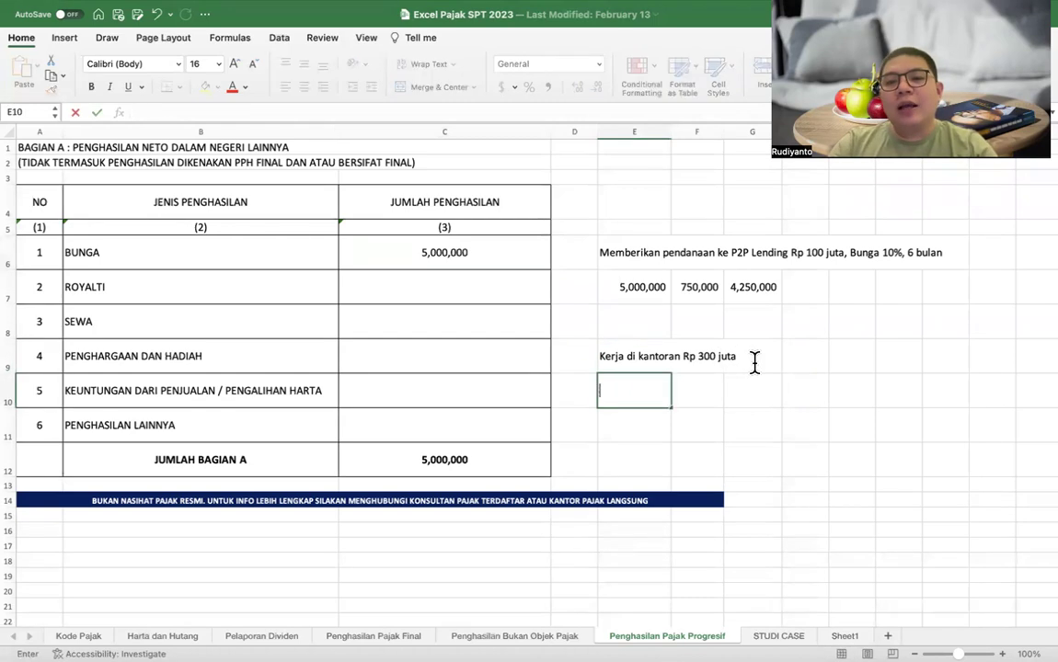
pyautogui.write('ing')
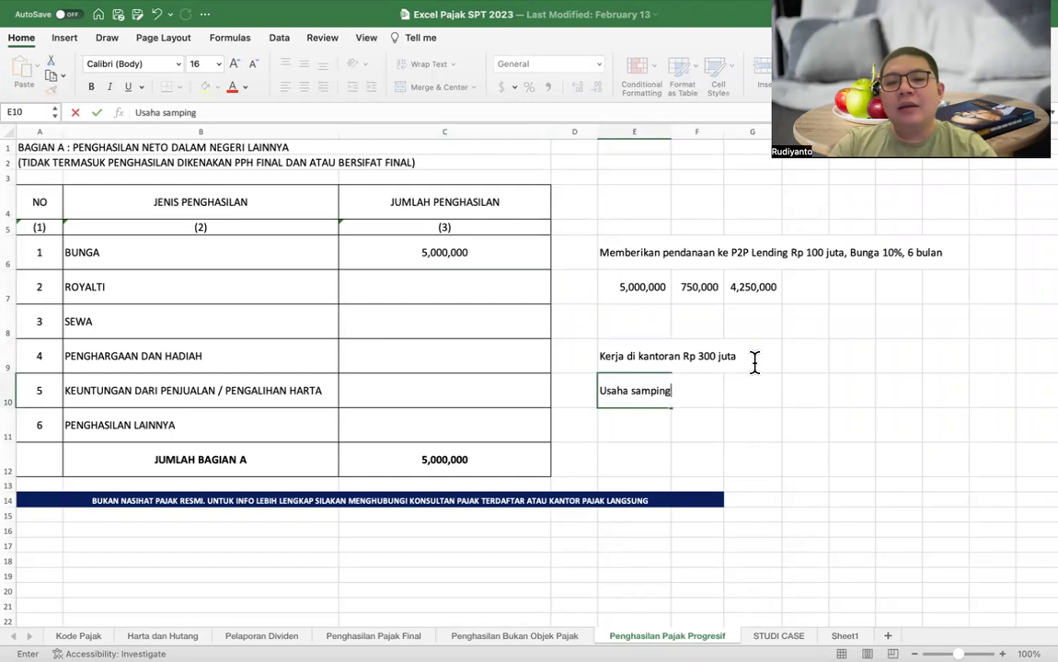
pyautogui.write('an, memberikan l')
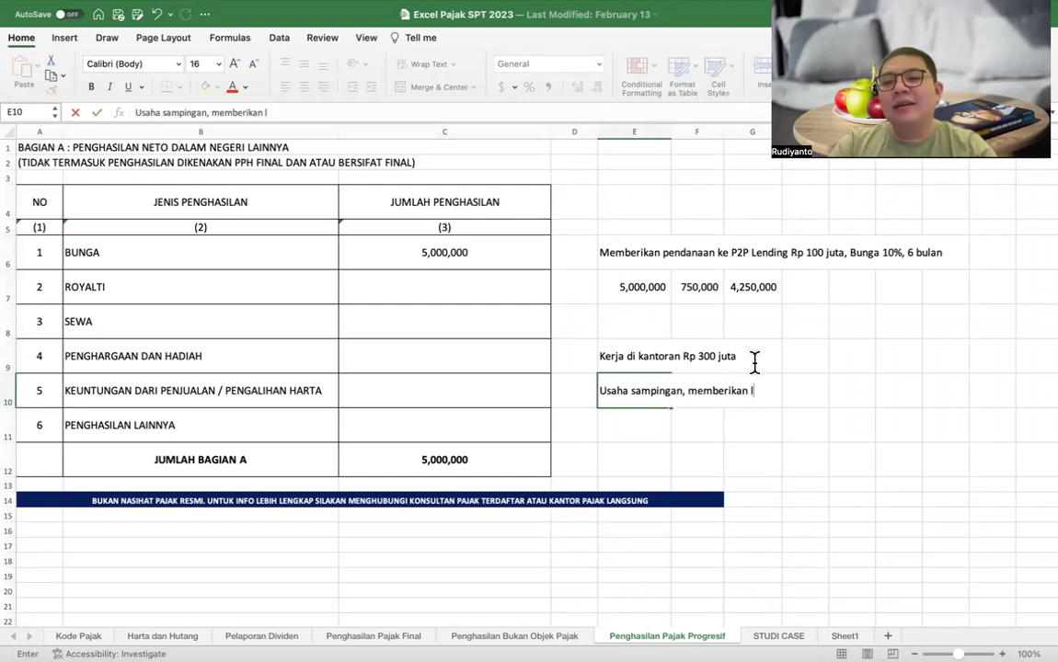
pyautogui.press('BackSpace')
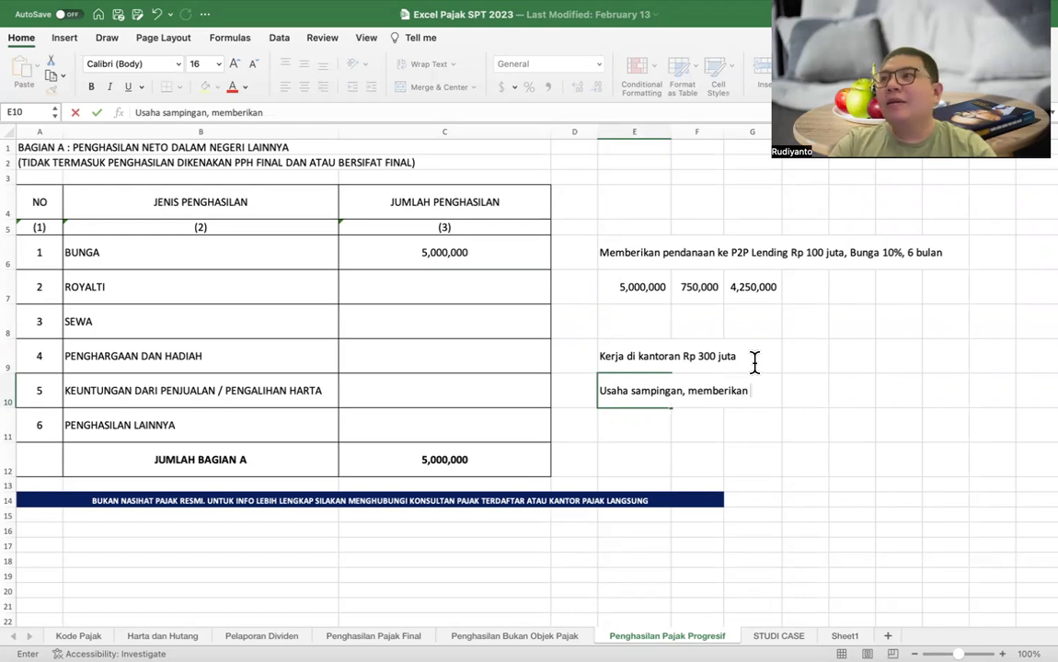
pyautogui.write('jasa')
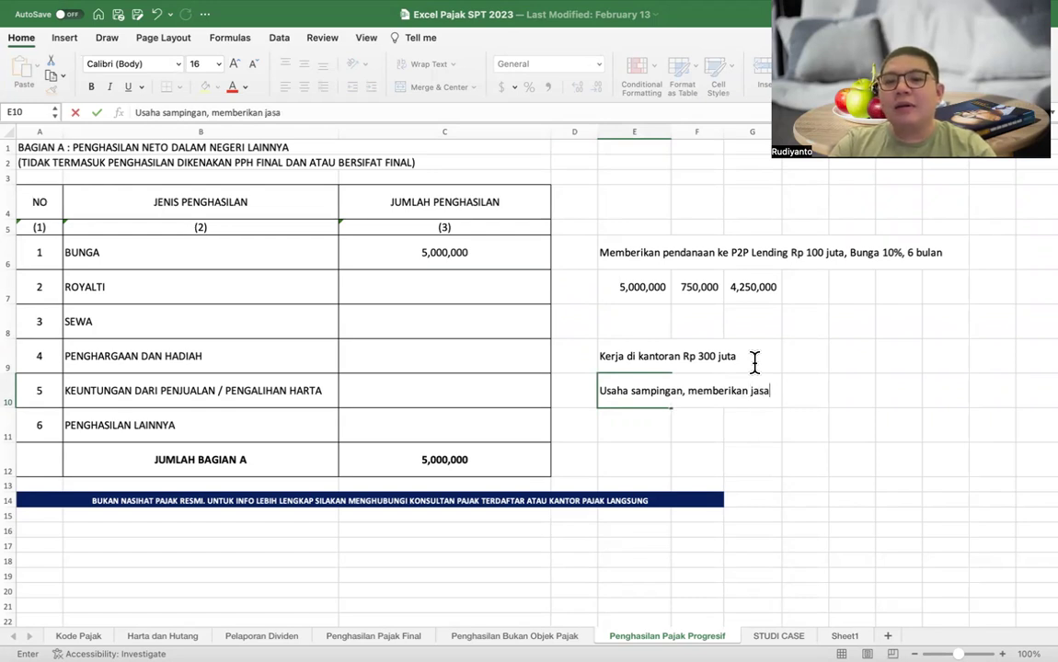
pyautogui.write(' membuat d')
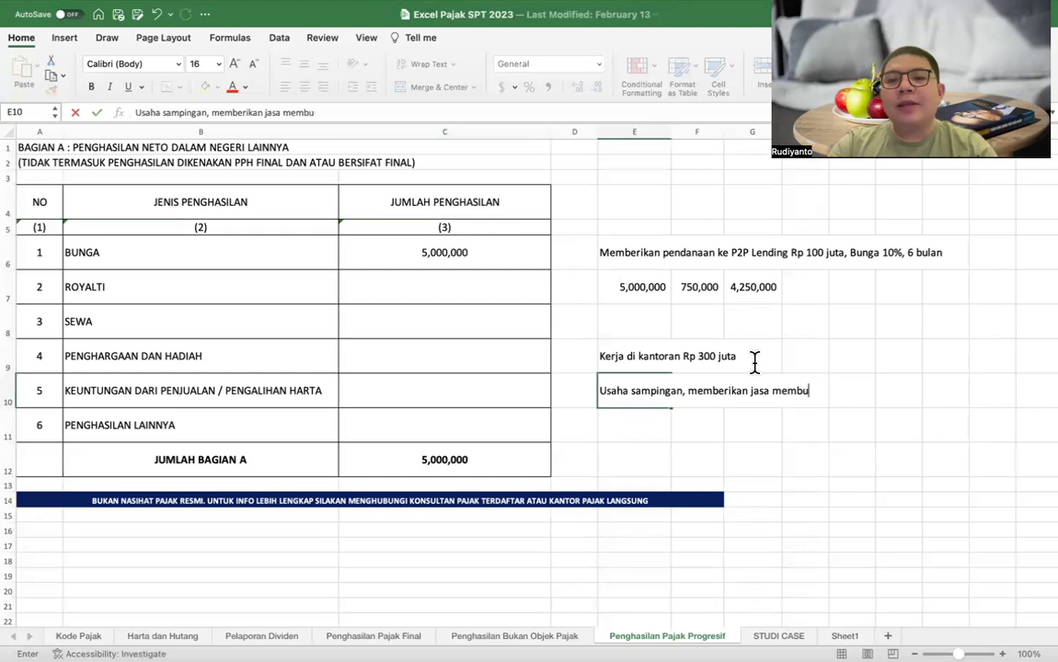
pyautogui.press('BackSpace')
pyautogui.press('BackSpace')
pyautogui.press('BackSpace')
pyautogui.press('BackSpace')
pyautogui.press('BackSpace')
pyautogui.press('BackSpace')
pyautogui.press('BackSpace')
pyautogui.press('BackSpace')
pyautogui.press('BackSpace')
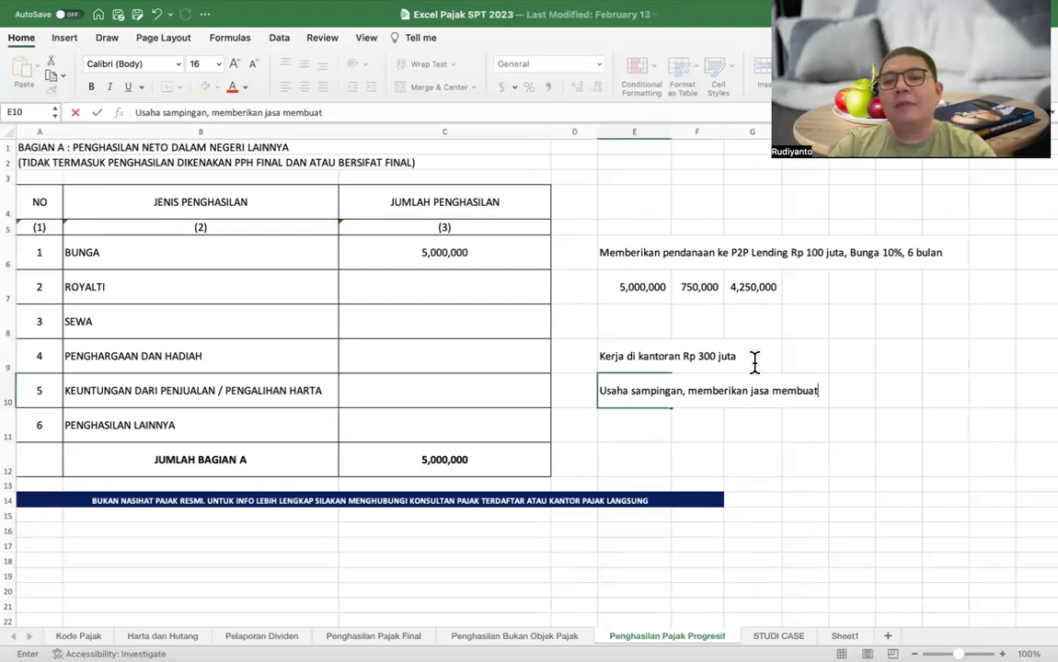
pyautogui.write('de')
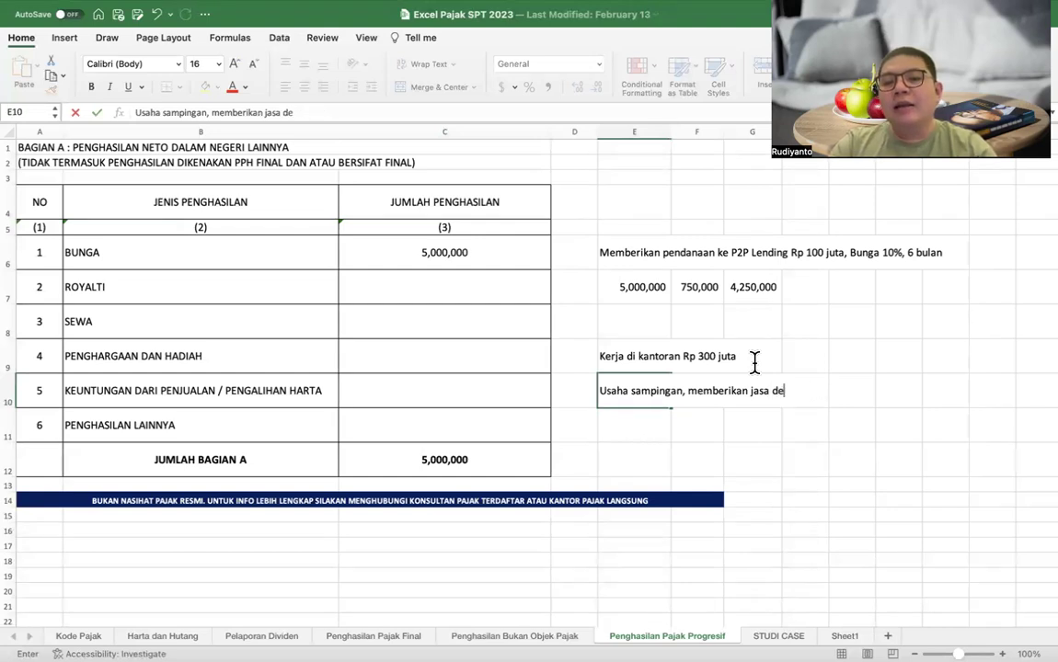
pyautogui.write('sain Rp')
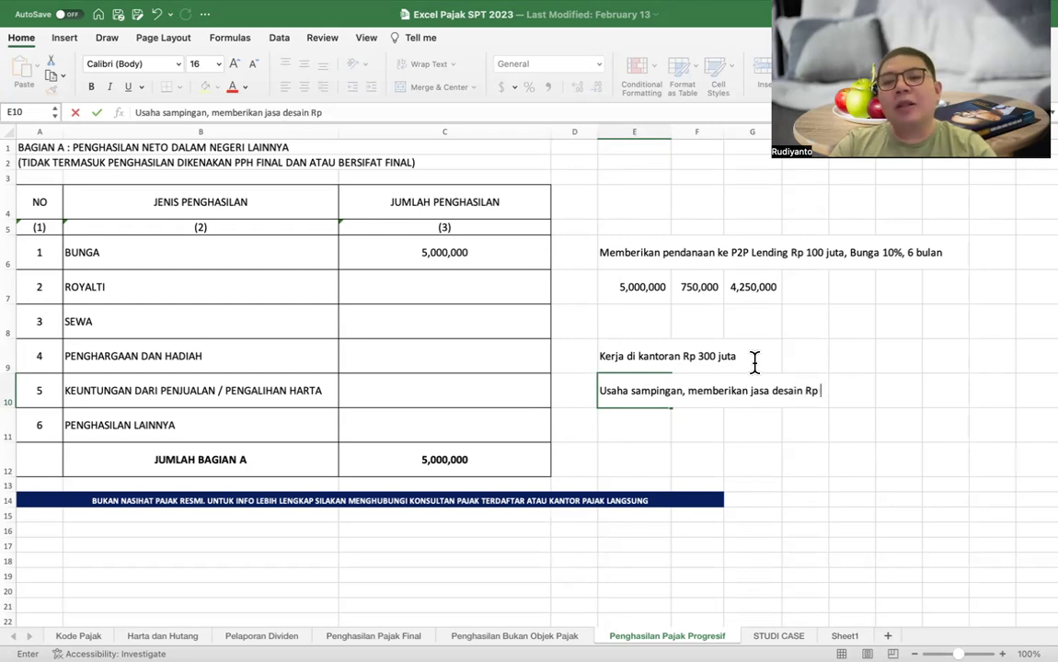
pyautogui.write(' 200 juta')
pyautogui.press('Return')
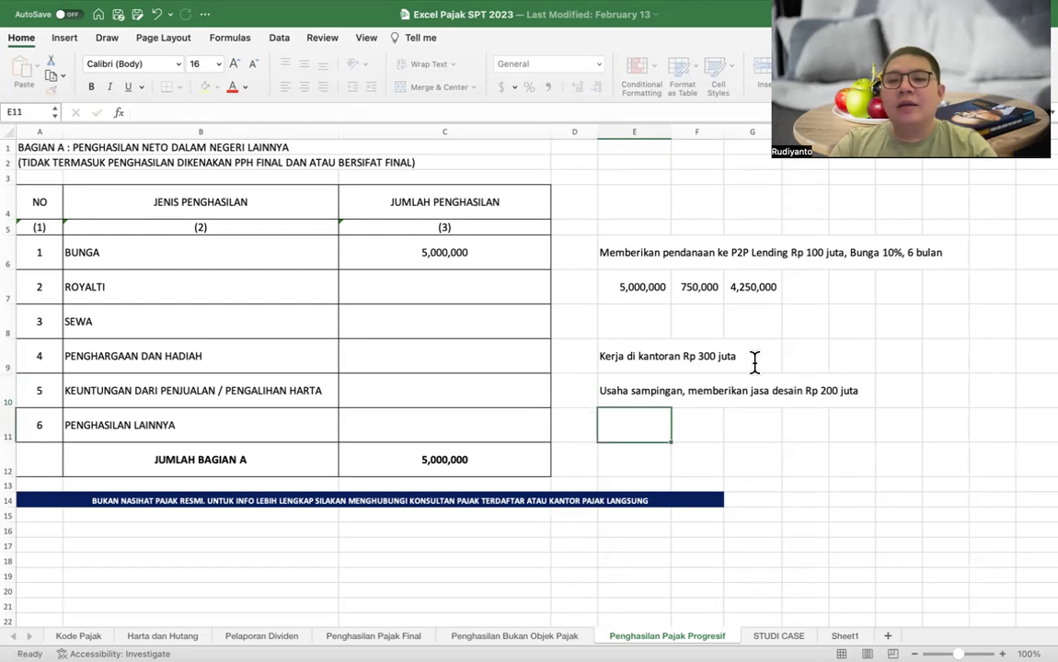
# Enter the interest income example "Bunga dari P2P lending Rp 5 juta" in cell E11
pyautogui.write('Bunga dari P2p')
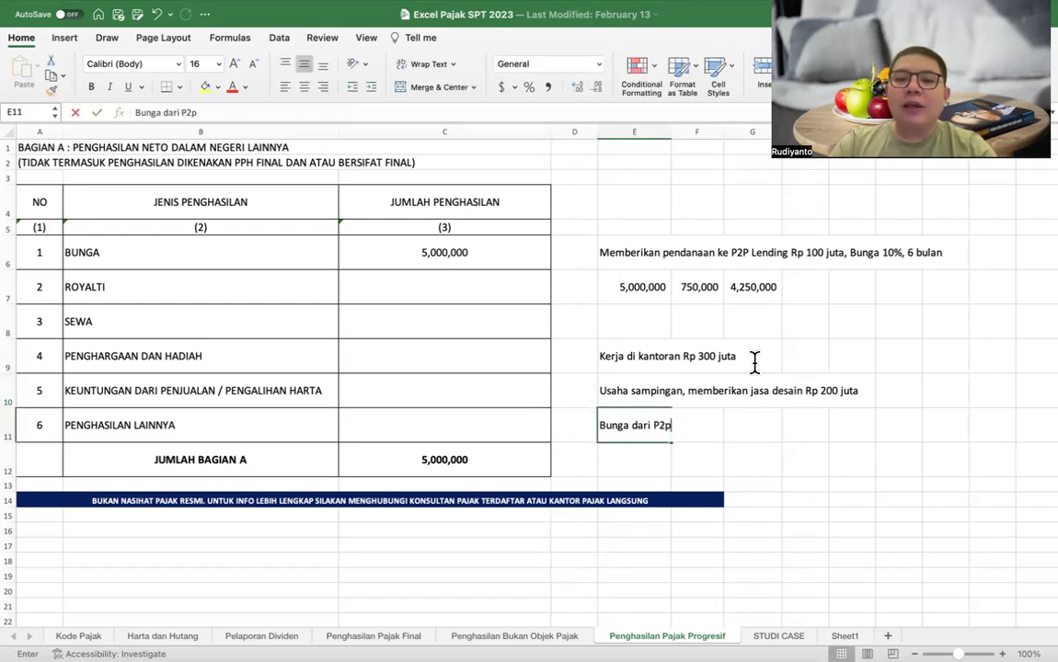
pyautogui.press('BackSpace')
pyautogui.write('P l')
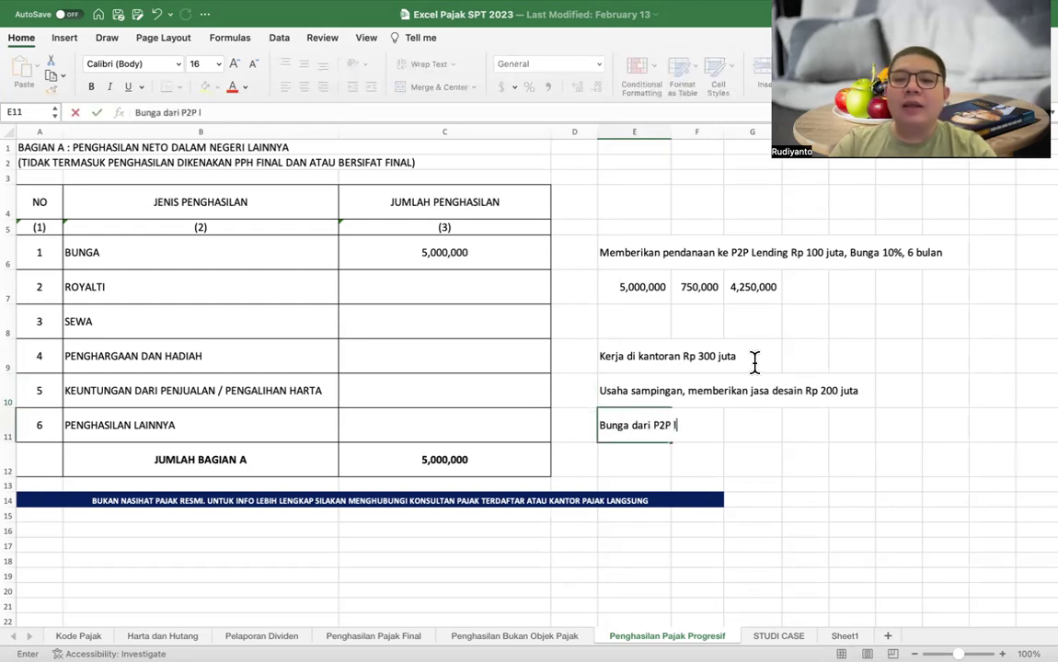
pyautogui.write('ending Rp 5 juta')
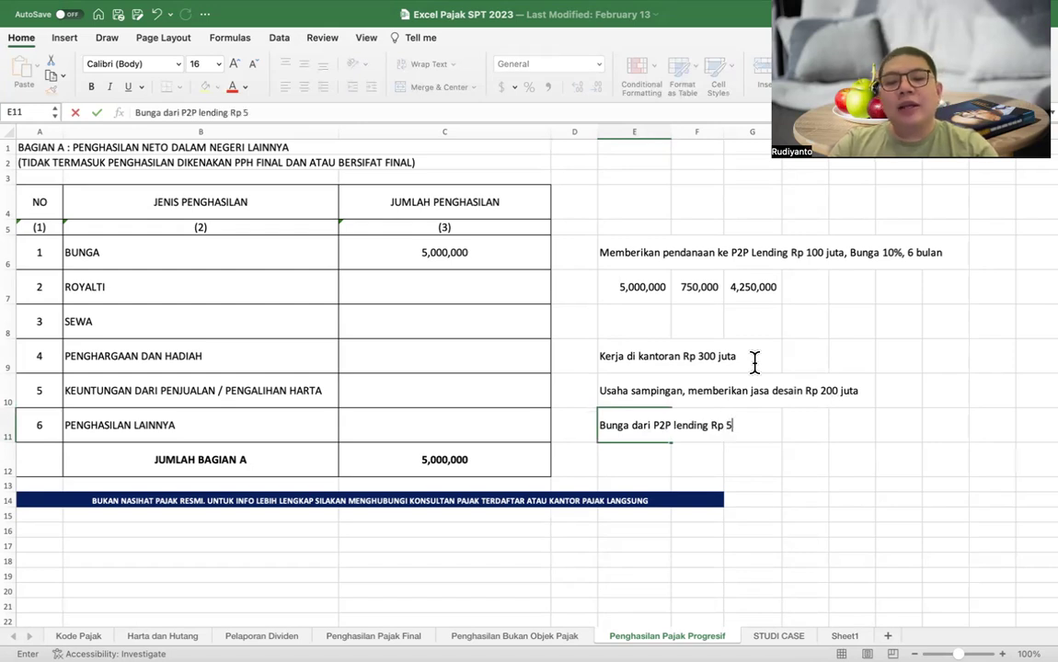
pyautogui.press('Return')
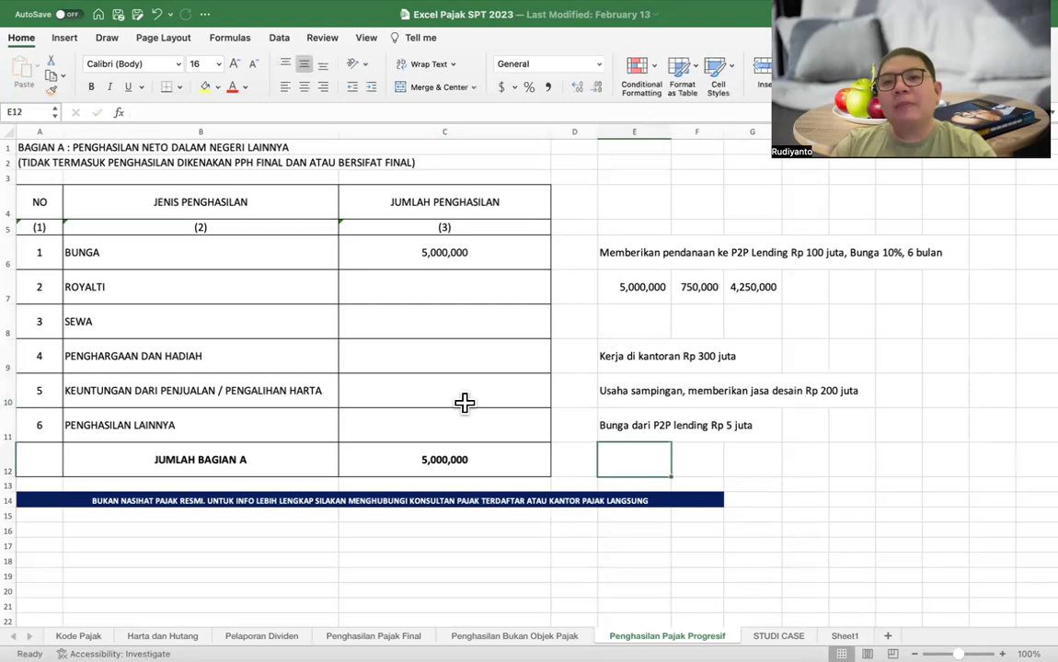
# Review the income examples in column E and enter their combined total "505 juta" in cell E12
pyautogui.click(646, 358)
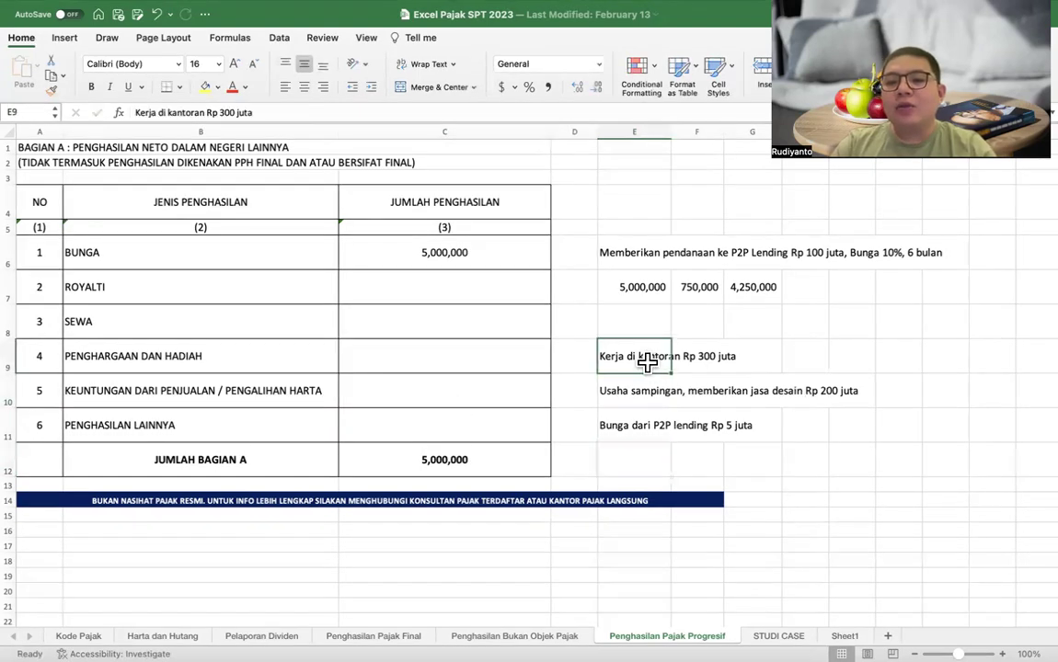
pyautogui.click(813, 390)
pyautogui.click(639, 447)
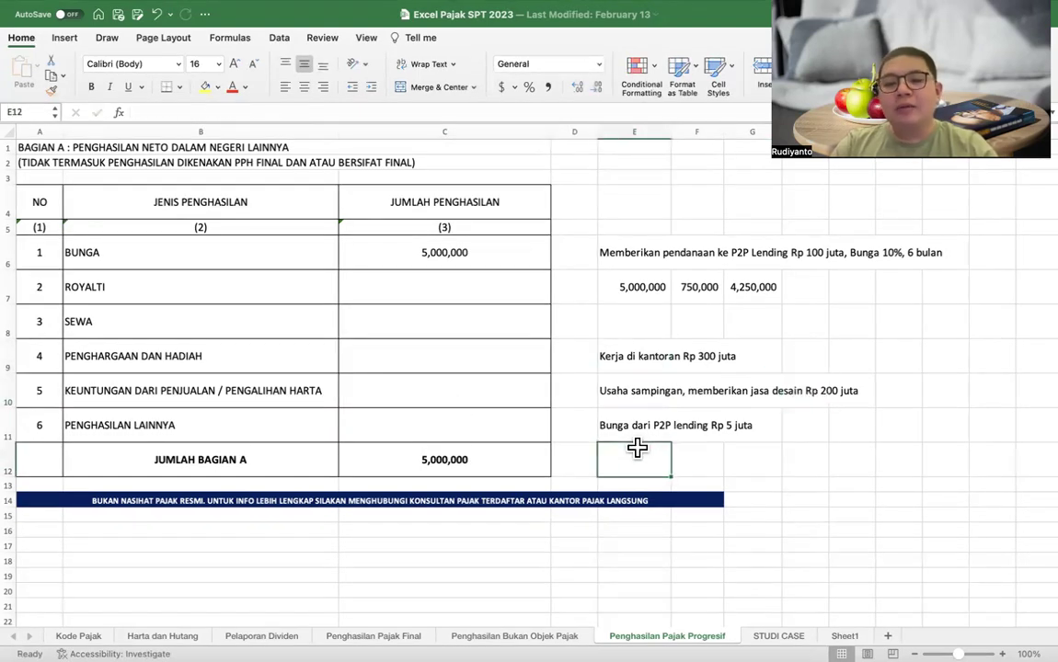
pyautogui.write('505 juta')
pyautogui.press('Return')
# Enter the 30% progressive tax rate in cell F12 beside the combined income
pyautogui.click(719, 466)
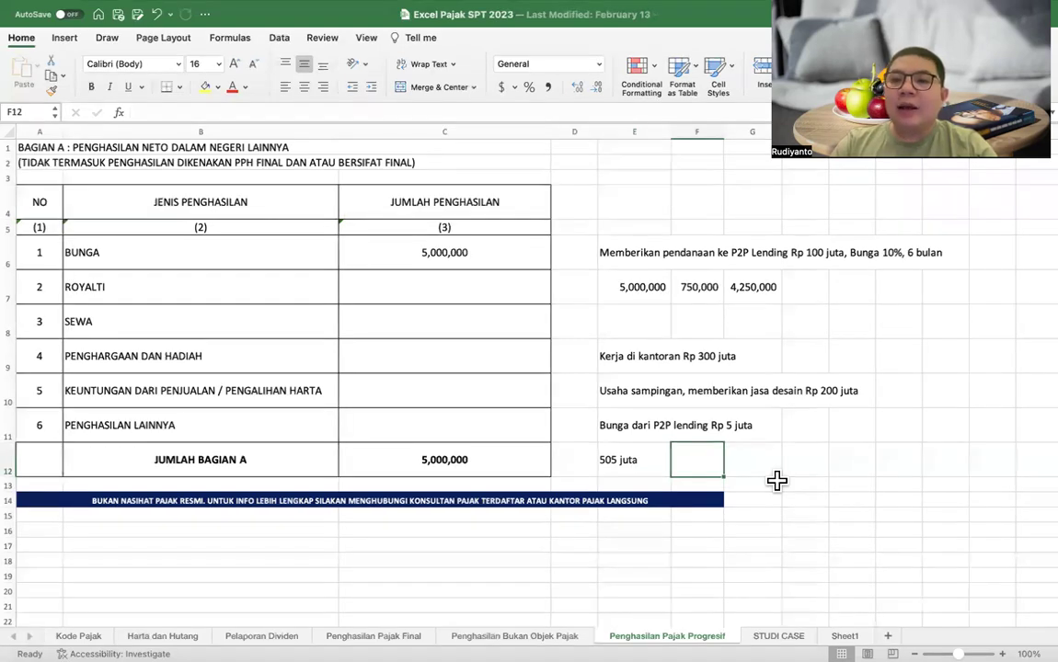
pyautogui.write('3')
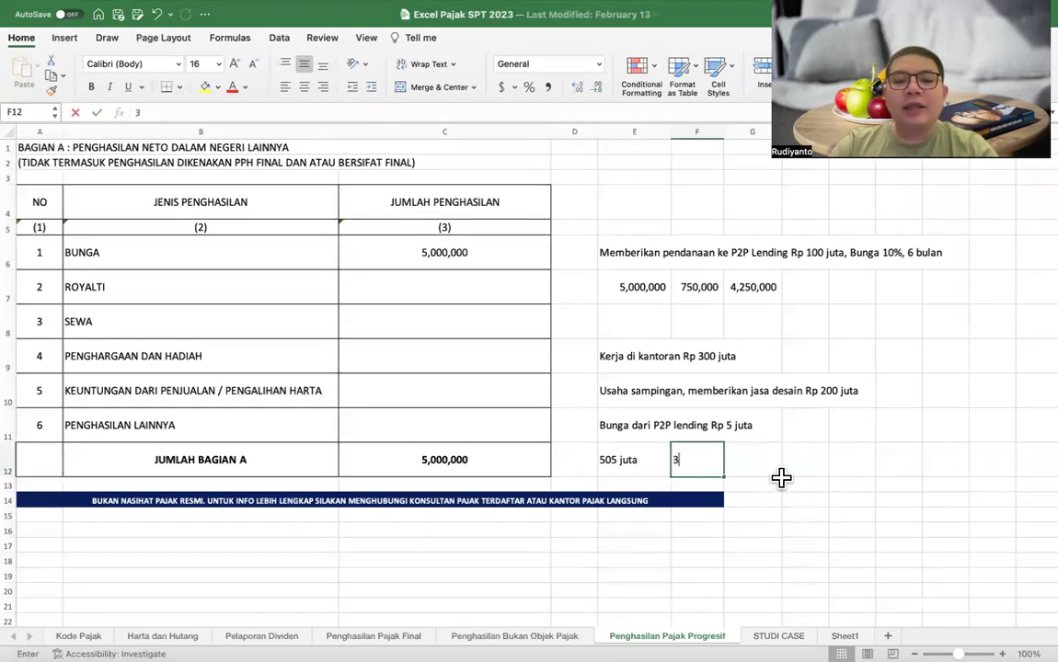
pyautogui.write('0%')
pyautogui.press('Return')
# Calculate the tax on the combined income in cell G12 with the formula =505000000*F12
pyautogui.click(752, 459)
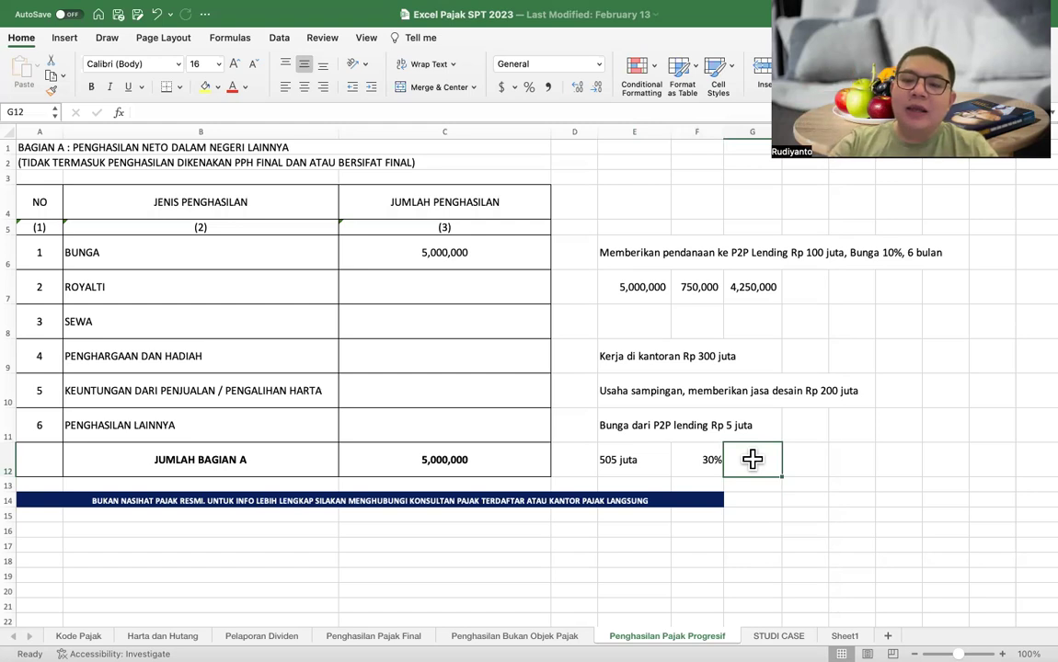
pyautogui.write('=')
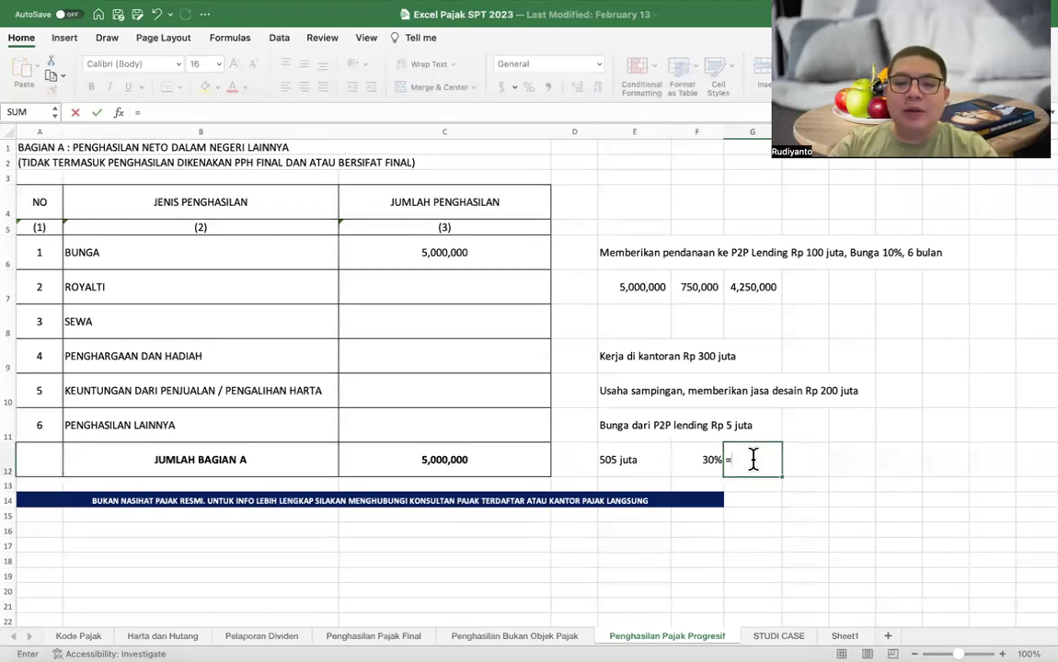
pyautogui.write('505000000')
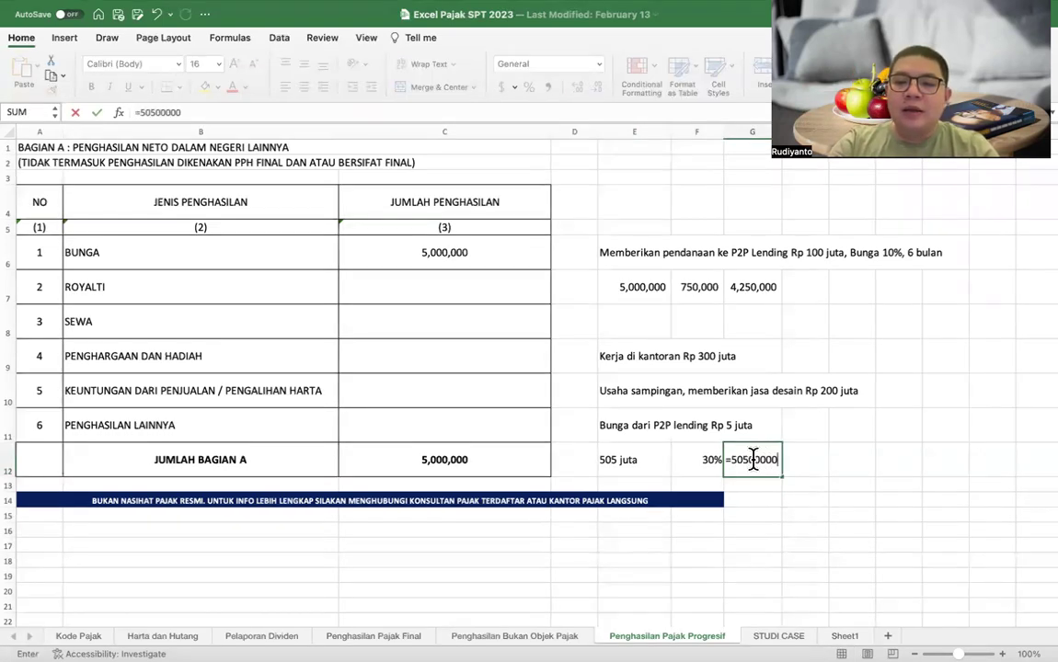
pyautogui.write('*')
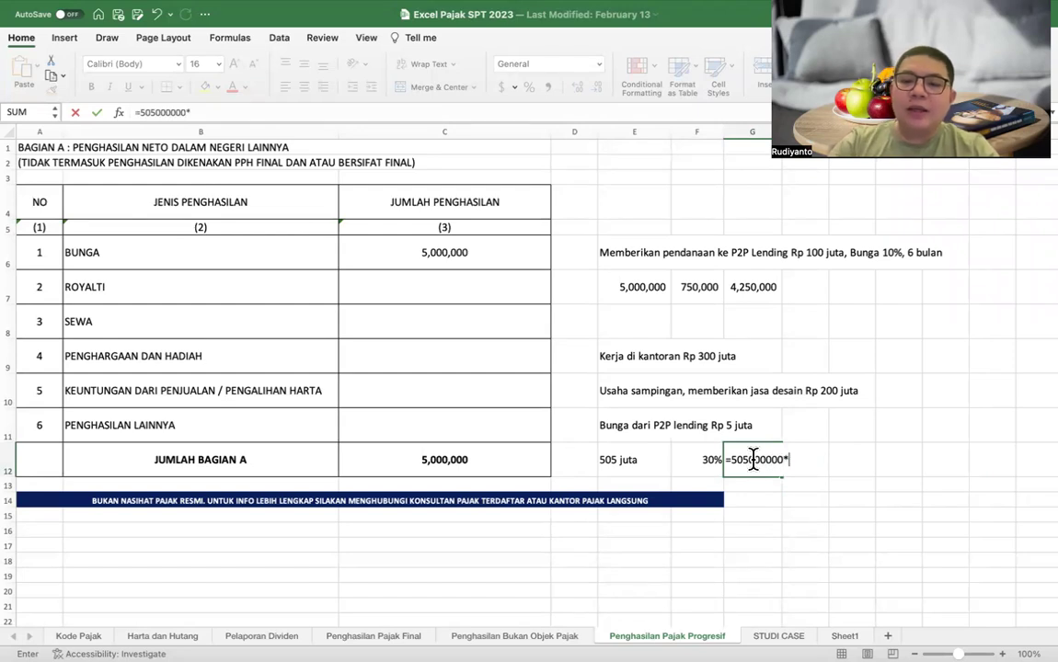
pyautogui.click(708, 449)
pyautogui.press('Return')
# Format the tax result in cell G12 with thousands separators and no decimals
pyautogui.click(739, 455)
pyautogui.click(548, 87)
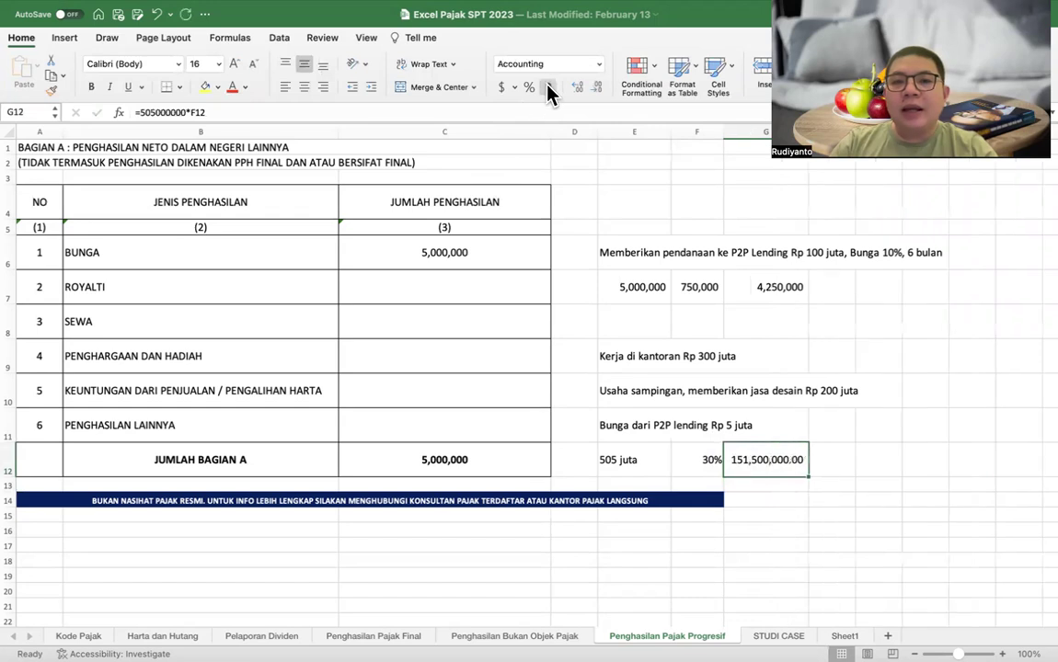
pyautogui.click(593, 89)
pyautogui.click(593, 88)
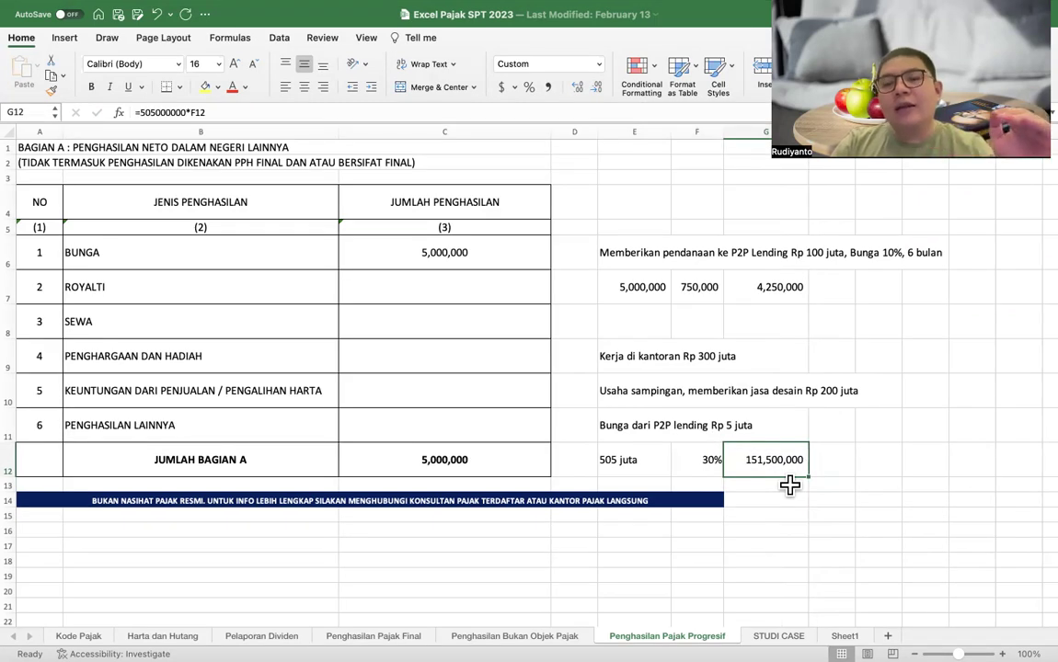
# Compare the side business example in E10 and the interest tax in F7 with the progressive tax in G12
pyautogui.click(660, 393)
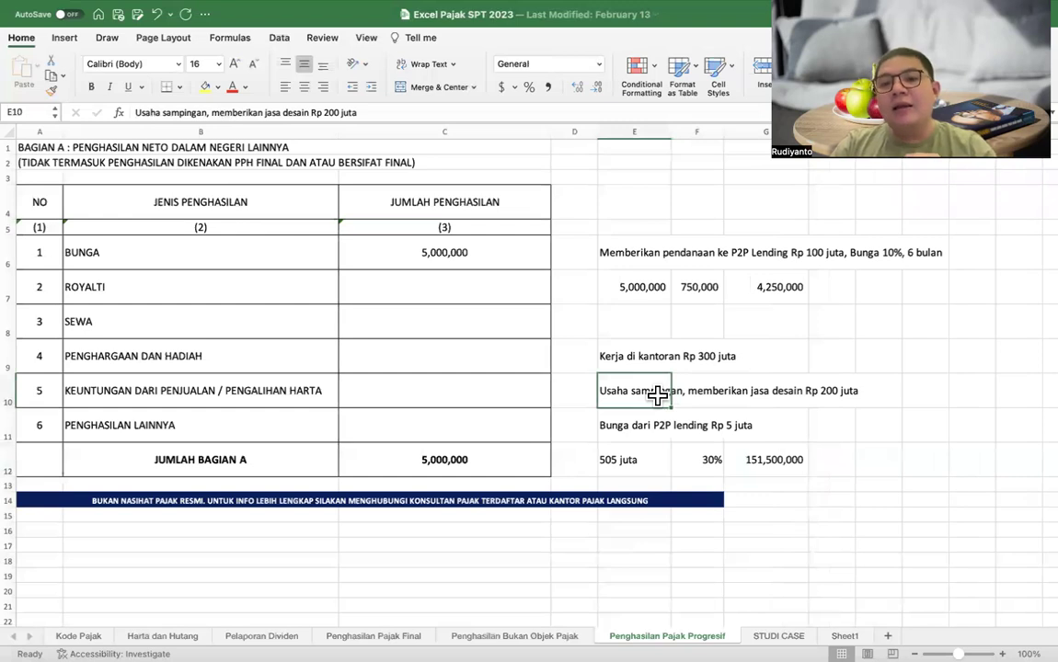
pyautogui.click(696, 291)
pyautogui.click(785, 461)
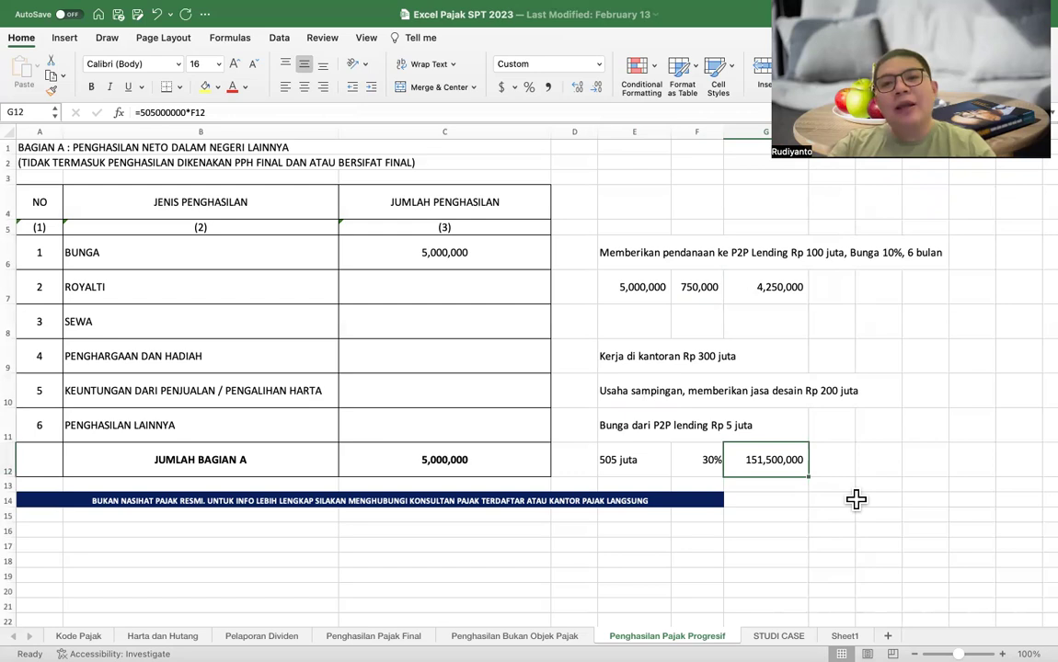
# Compare the BUNGA entry and interest tax on the Penghasilan Pajak Progresif sheet with the deposit interest category on Penghasilan Pajak Final
pyautogui.click(245, 253)
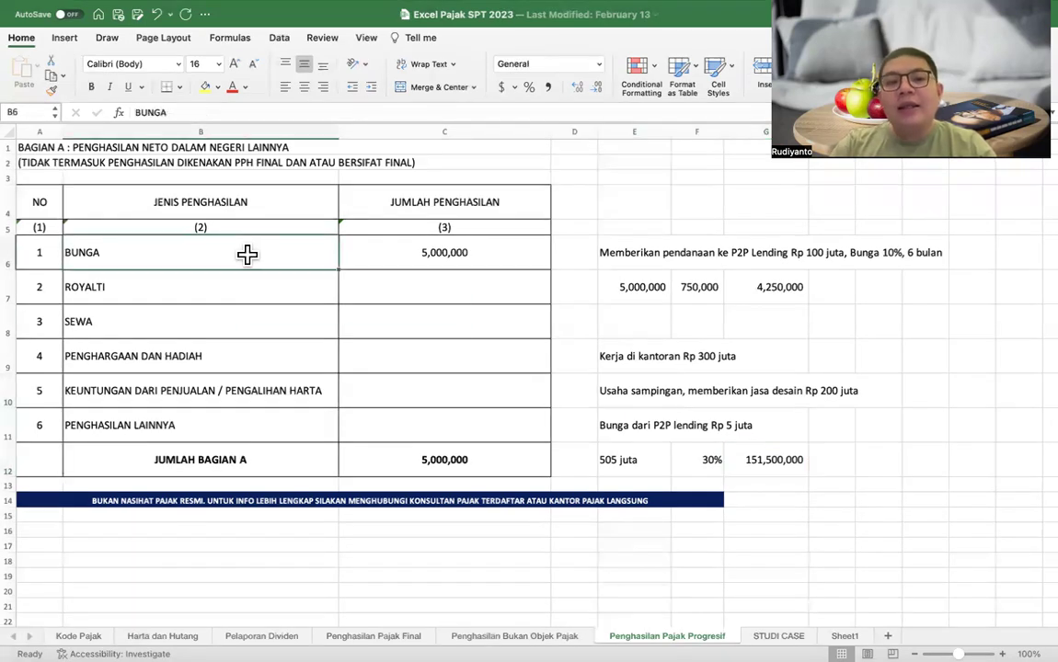
pyautogui.click(330, 636)
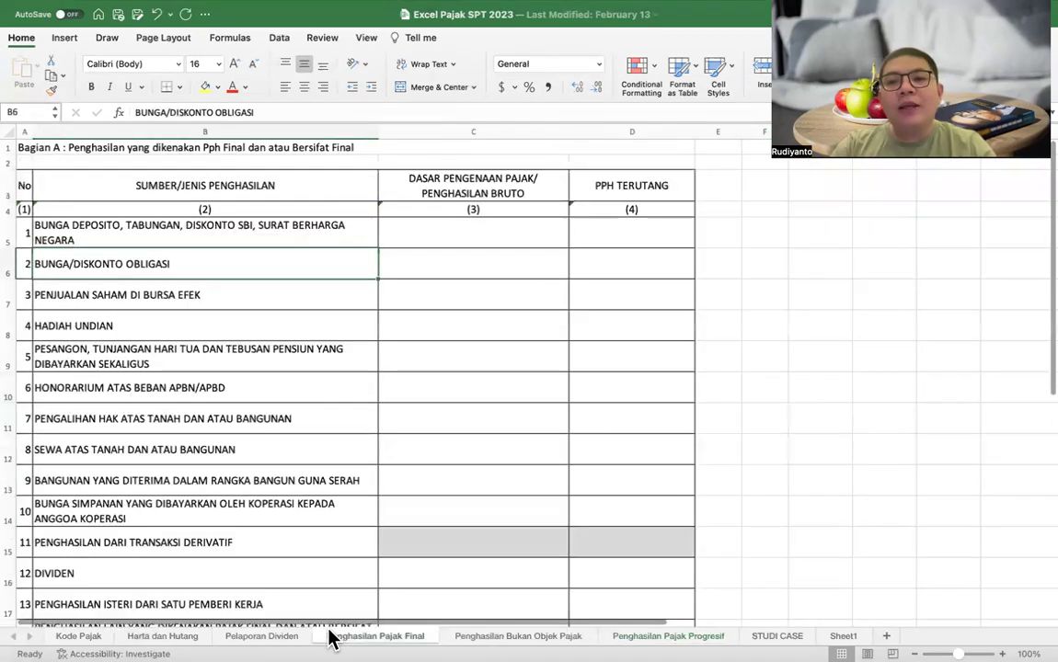
pyautogui.click(135, 231)
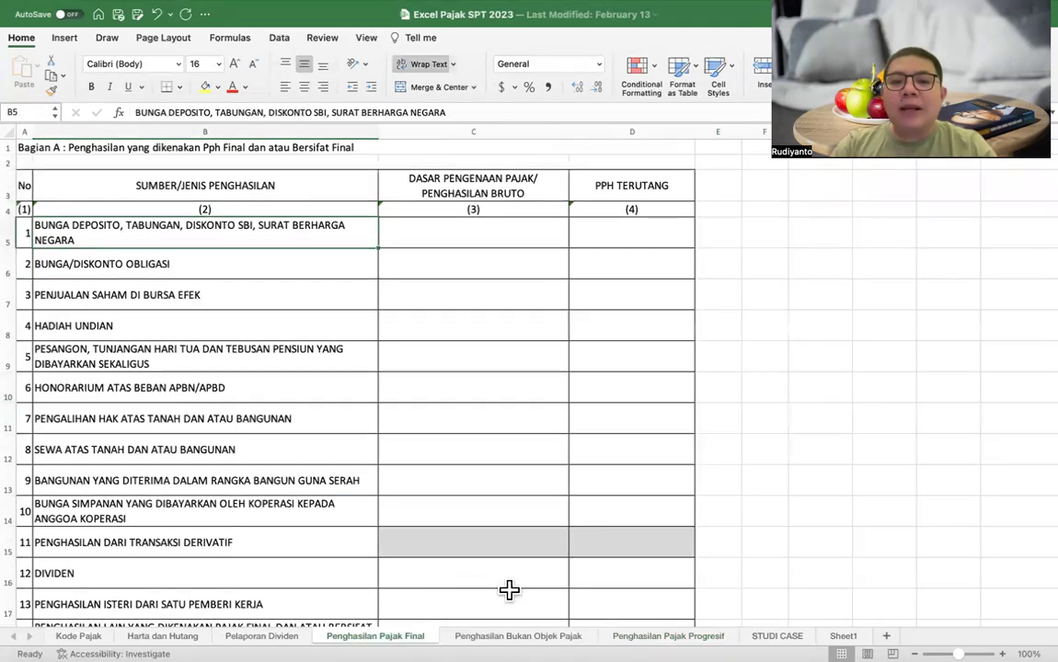
pyautogui.click(623, 636)
pyautogui.click(447, 256)
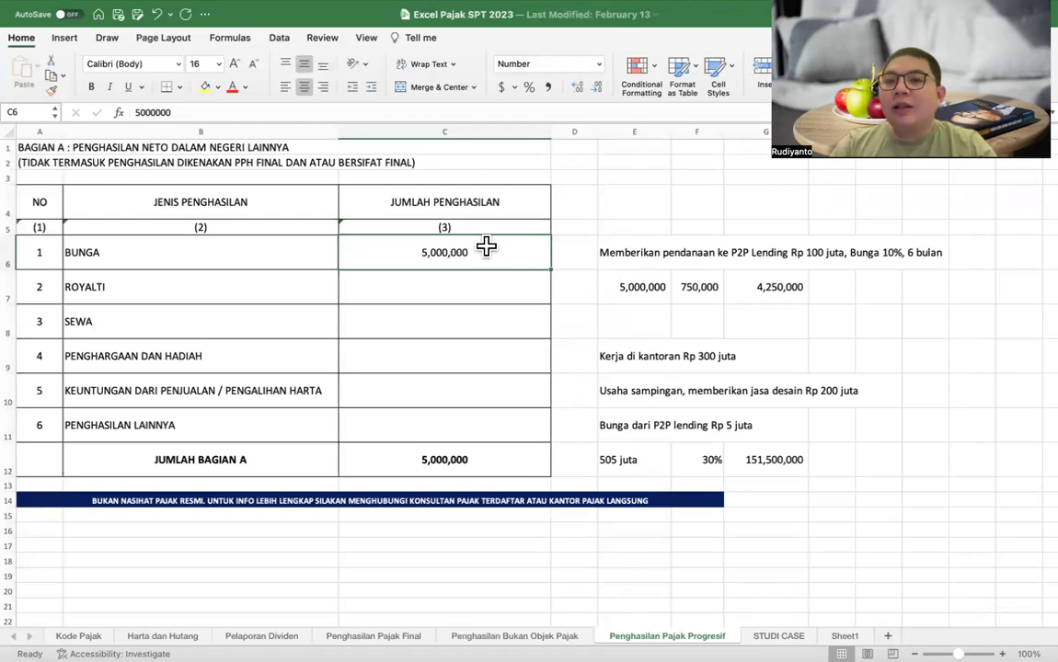
pyautogui.click(691, 286)
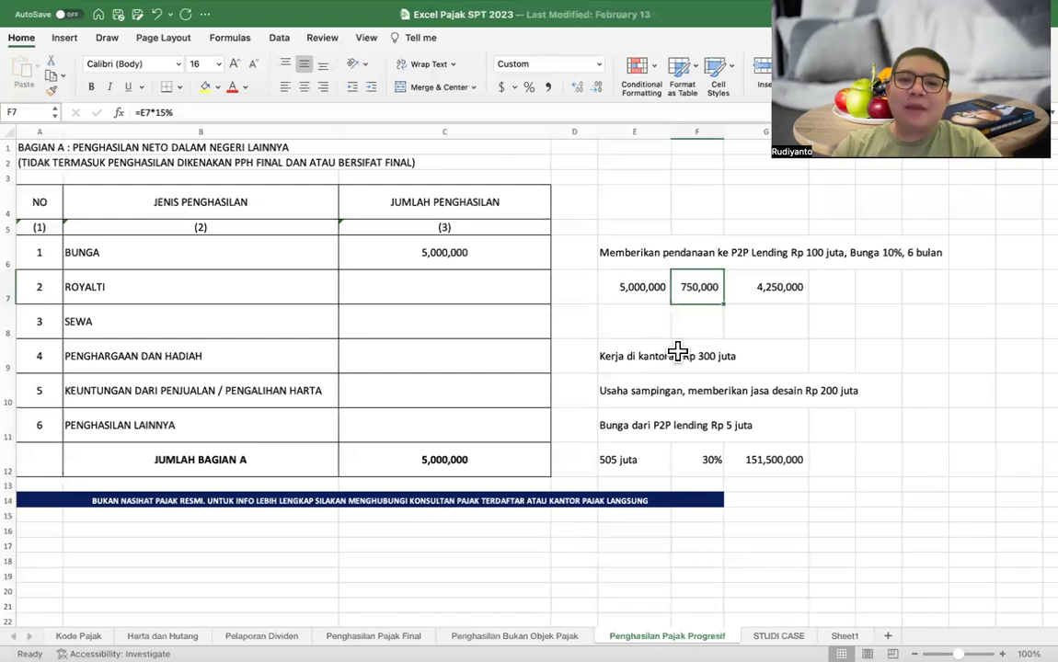
pyautogui.click(509, 254)
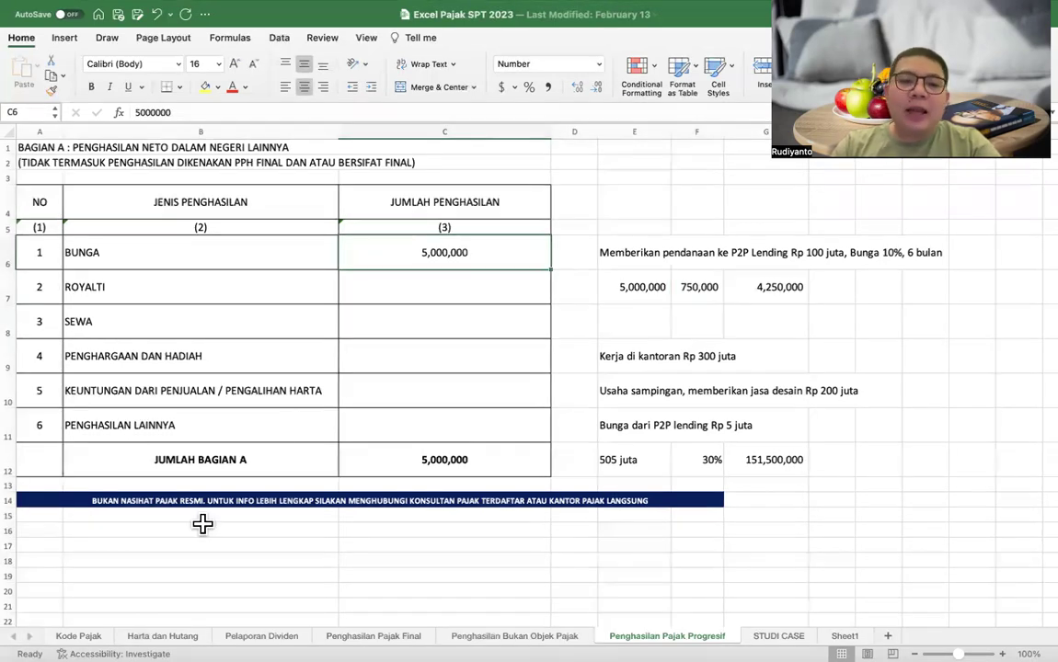
# Look up the asset code suited to P2P lending among the investment codes on the Kode Pajak sheet
pyautogui.click(78, 635)
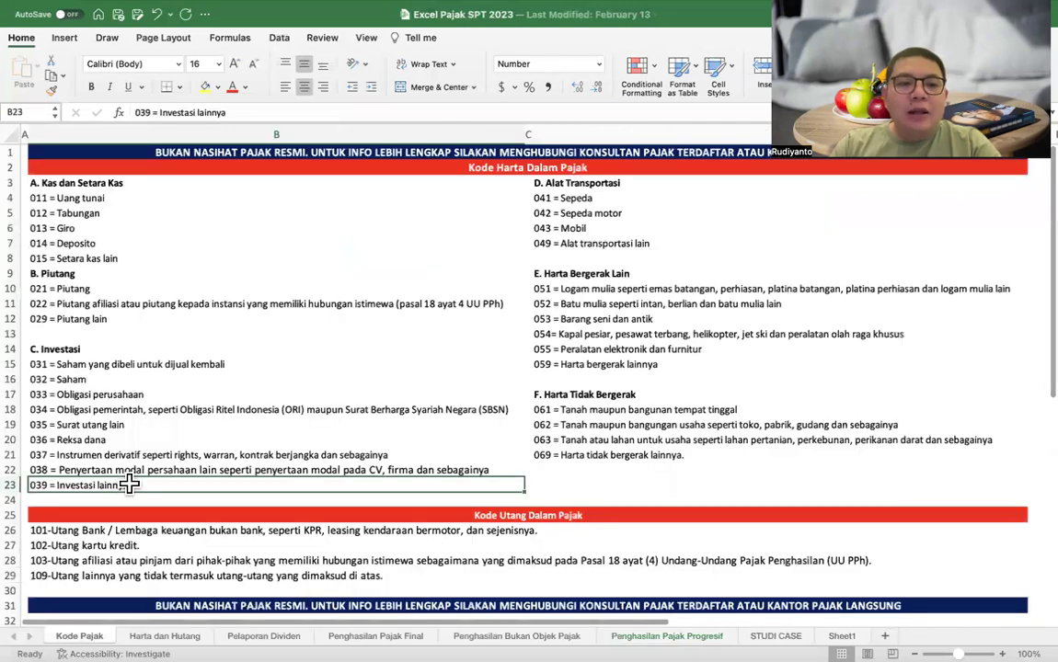
pyautogui.click(110, 439)
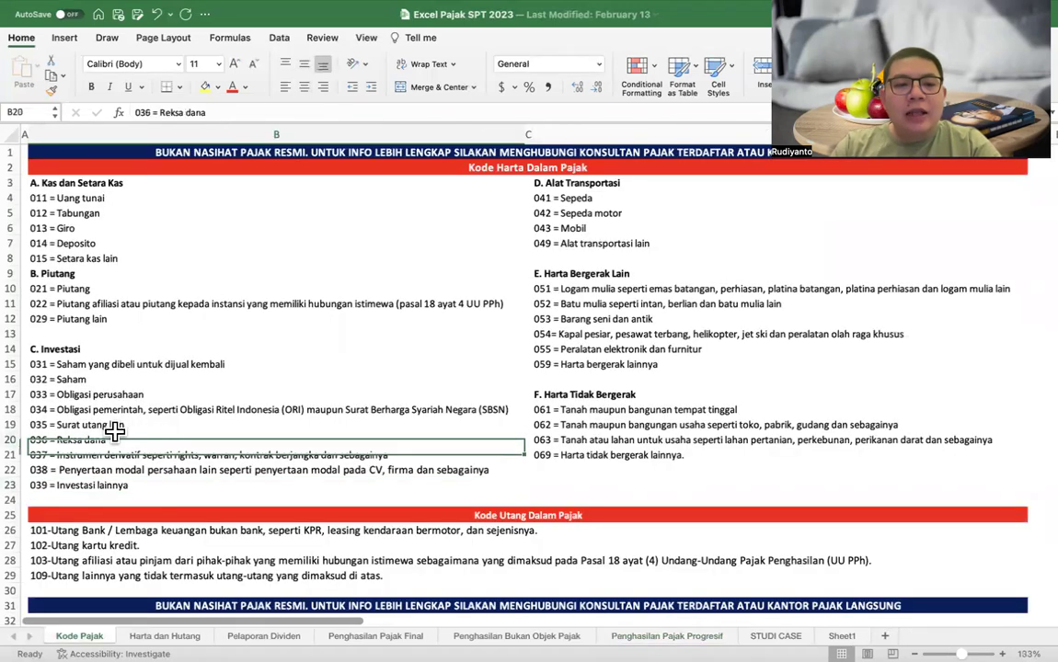
pyautogui.click(107, 424)
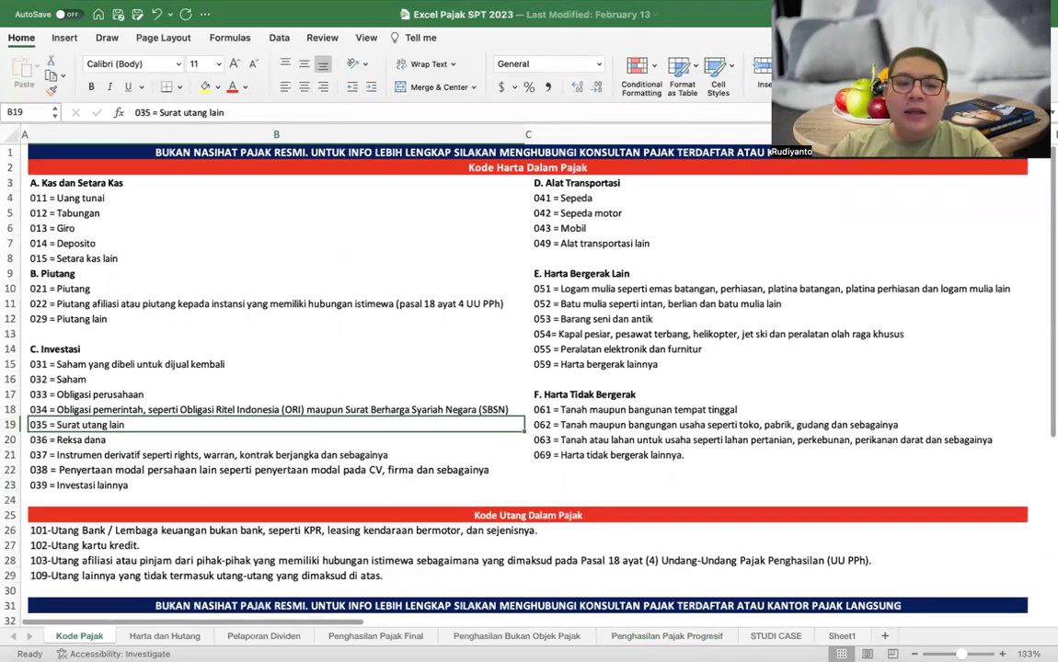
# In asset row 2 of the Harta dan Hutang sheet, enter code 035 and the asset name Surat Utang Lain
pyautogui.click(164, 636)
pyautogui.click(72, 304)
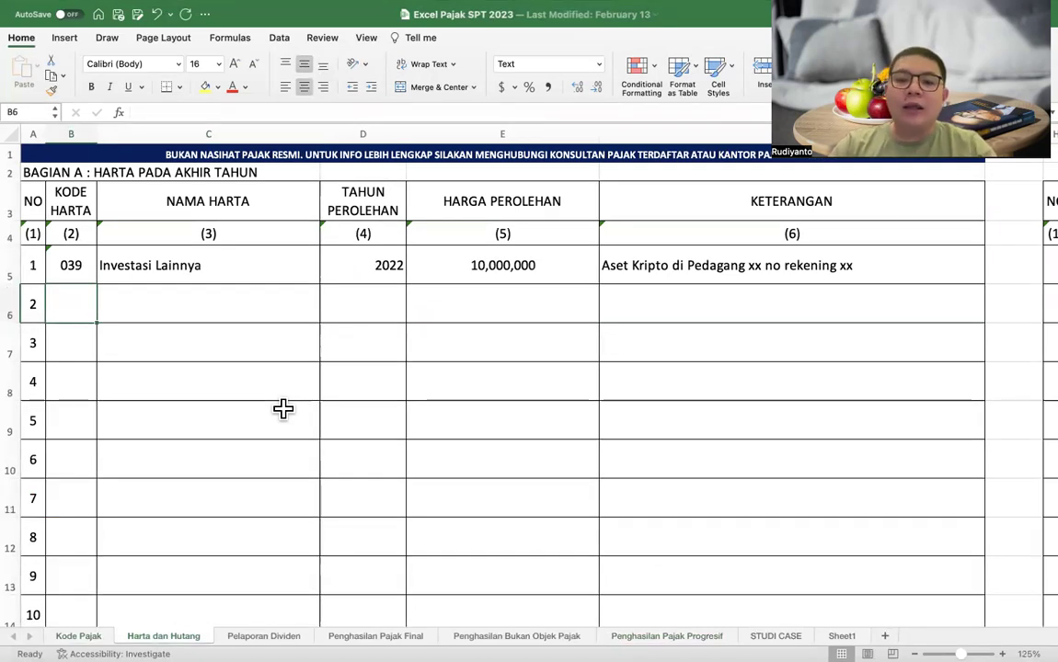
pyautogui.write('035')
pyautogui.press('Tab')
pyautogui.write('Surat Utran')
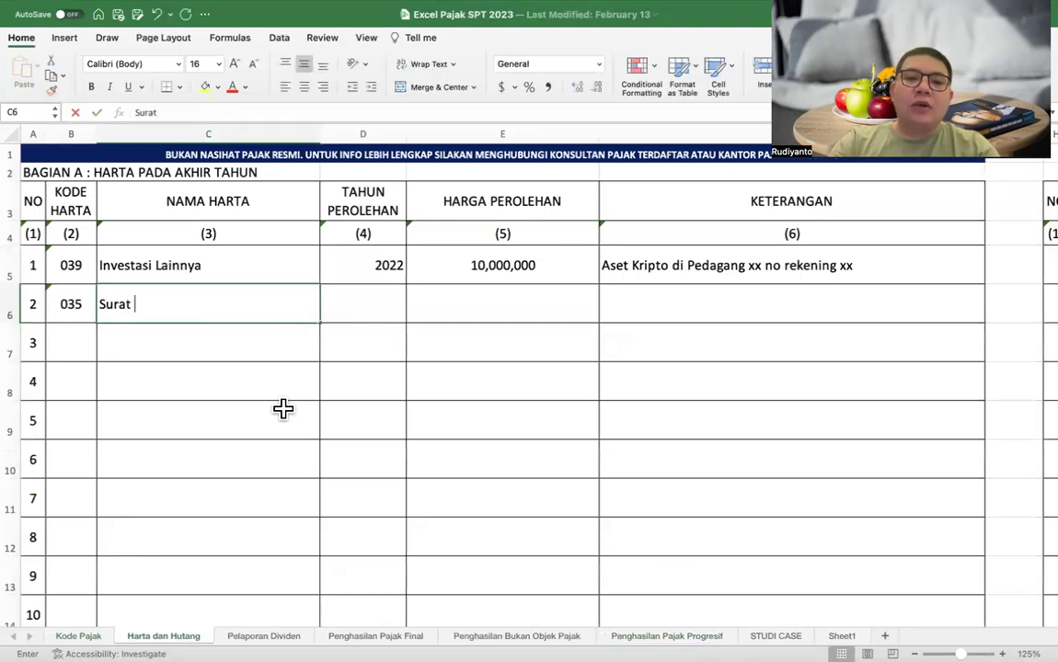
pyautogui.press('BackSpace')
pyautogui.press('BackSpace')
pyautogui.press('BackSpace')
pyautogui.write('ang Lain')
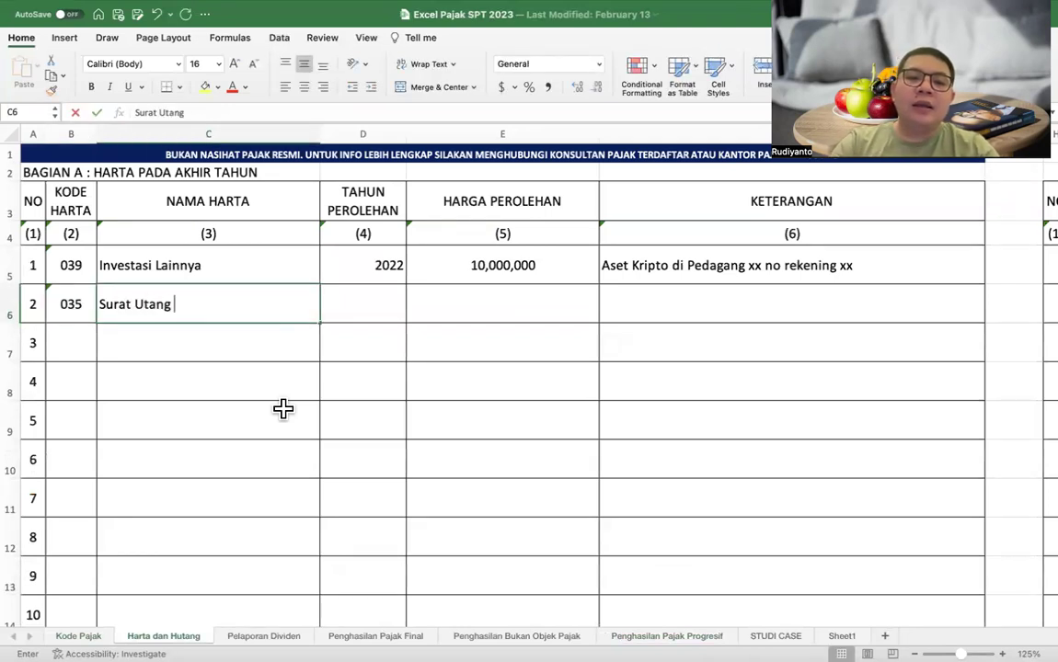
# Enter acquisition year 2022 and acquisition price 100,000,000 for the Surat Utang Lain asset
pyautogui.click(366, 303)
pyautogui.write('2022')
pyautogui.press('Tab')
pyautogui.write('100,000,000')
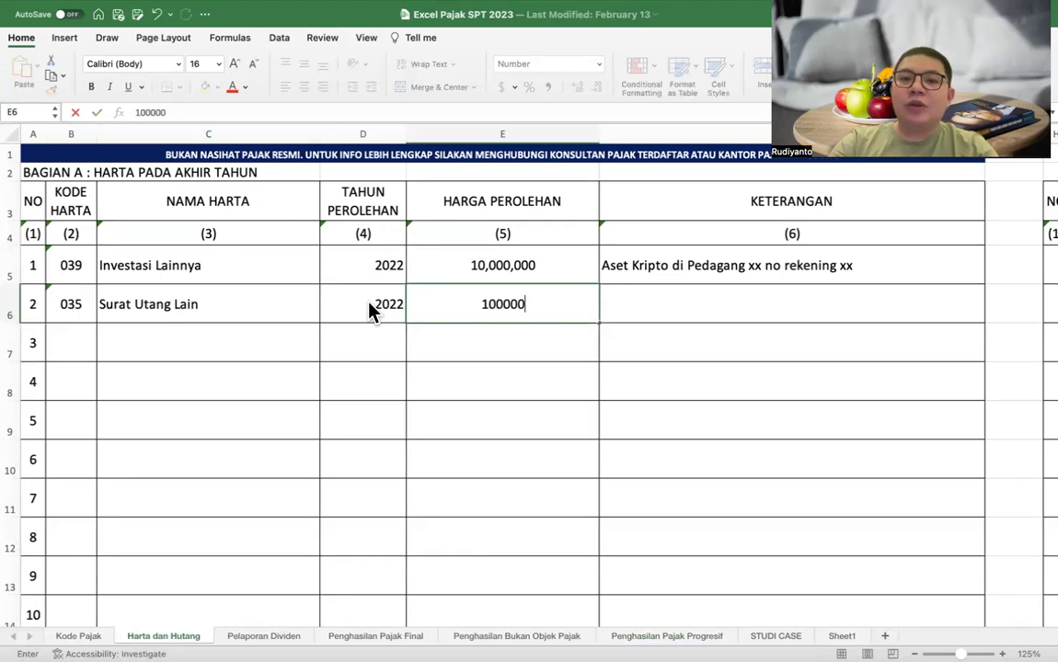
pyautogui.press('Return')
# Fill in the Surat Utang Lain asset's Keterangan with "P2P Lending melalui xx no rekening xx"
pyautogui.click(625, 313)
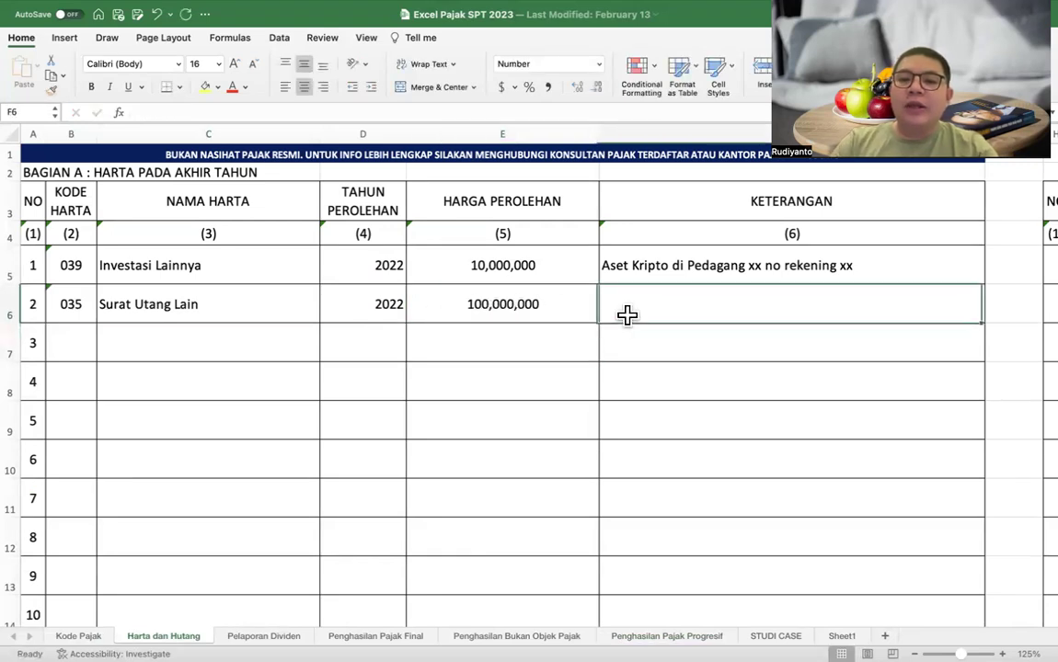
pyautogui.write('P2P Lending melalui')
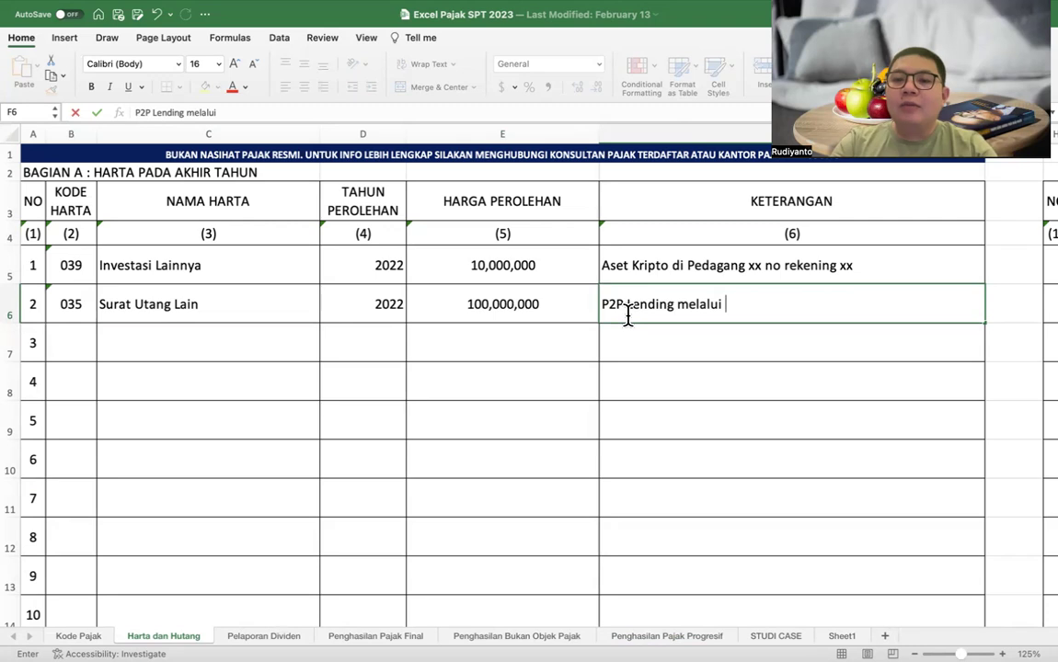
pyautogui.write('xx no')
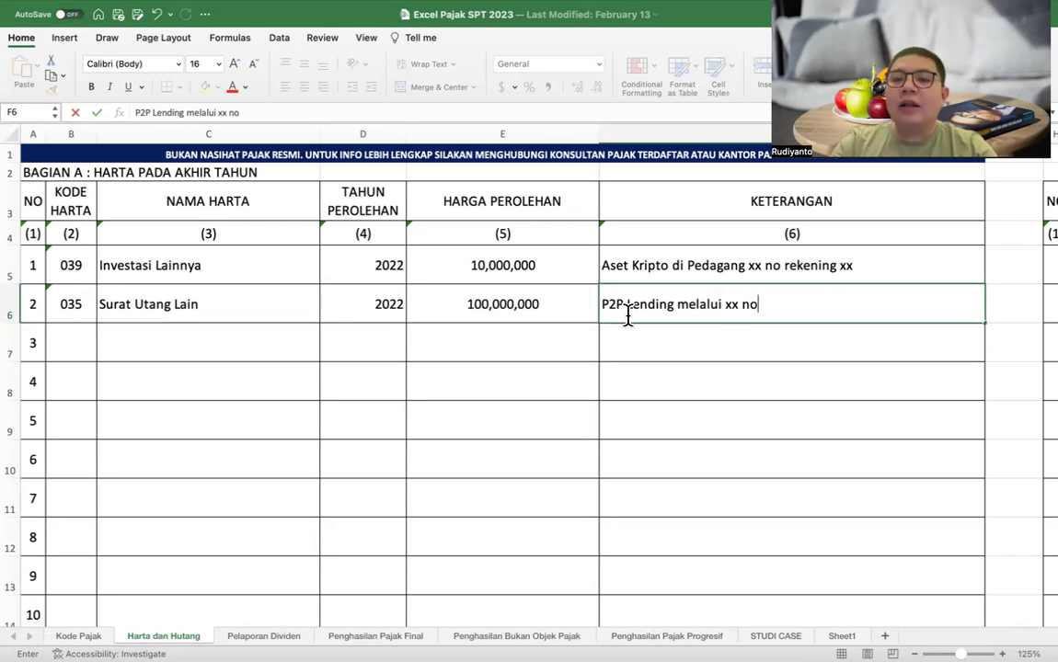
pyautogui.write(' rekening xx')
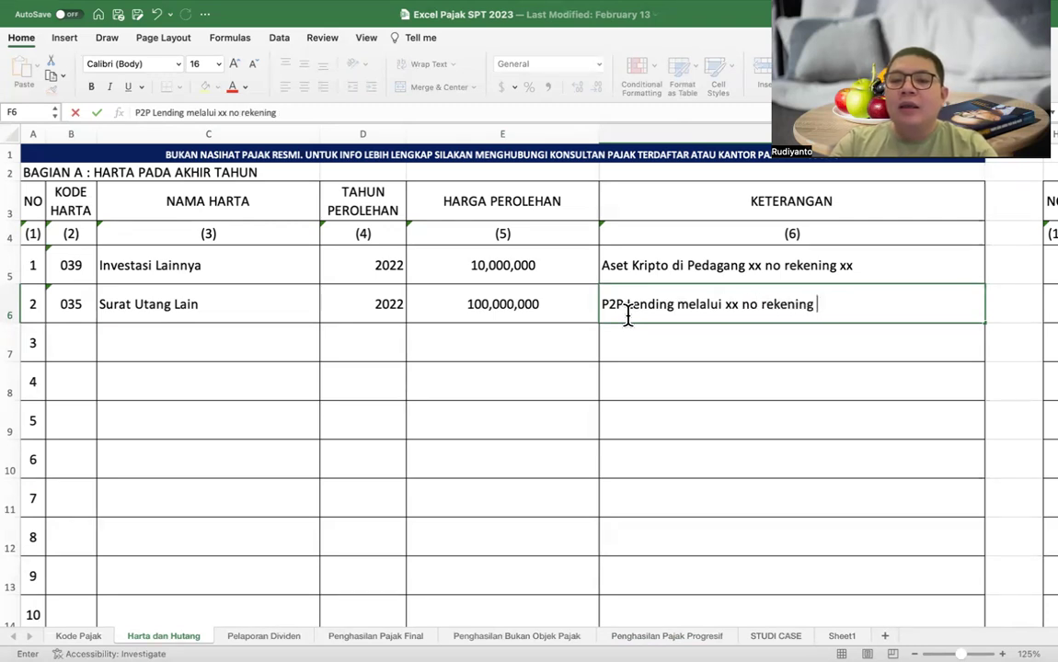
pyautogui.press('Return')
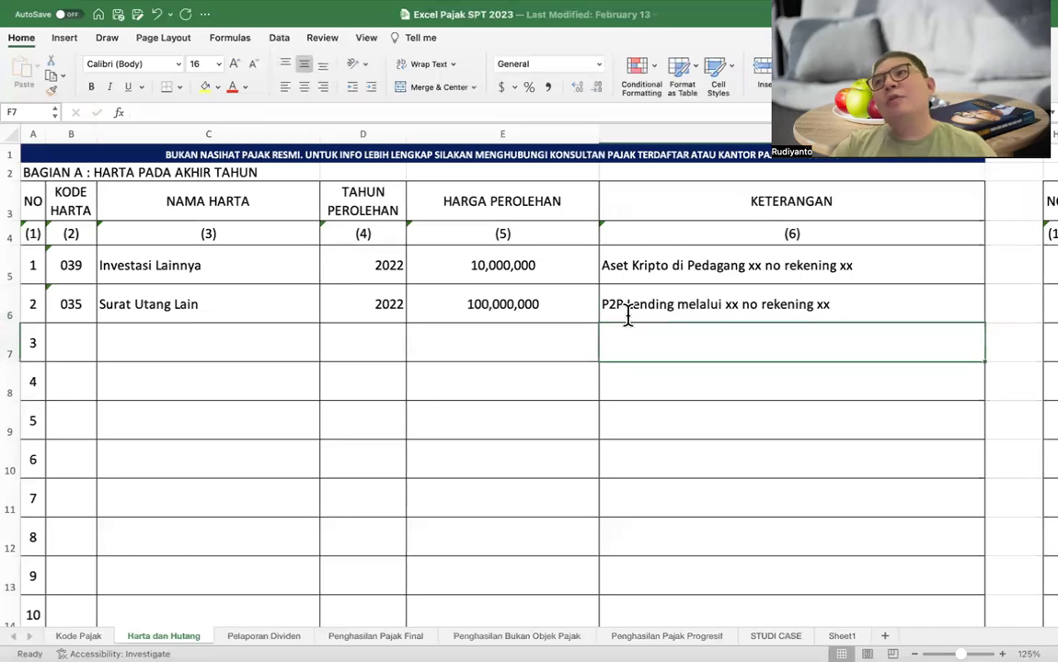
# Review the P2P lending acquisition price in E6 and compare asset codes 039 and 035 on the Kode Pajak sheet
pyautogui.click(517, 288)
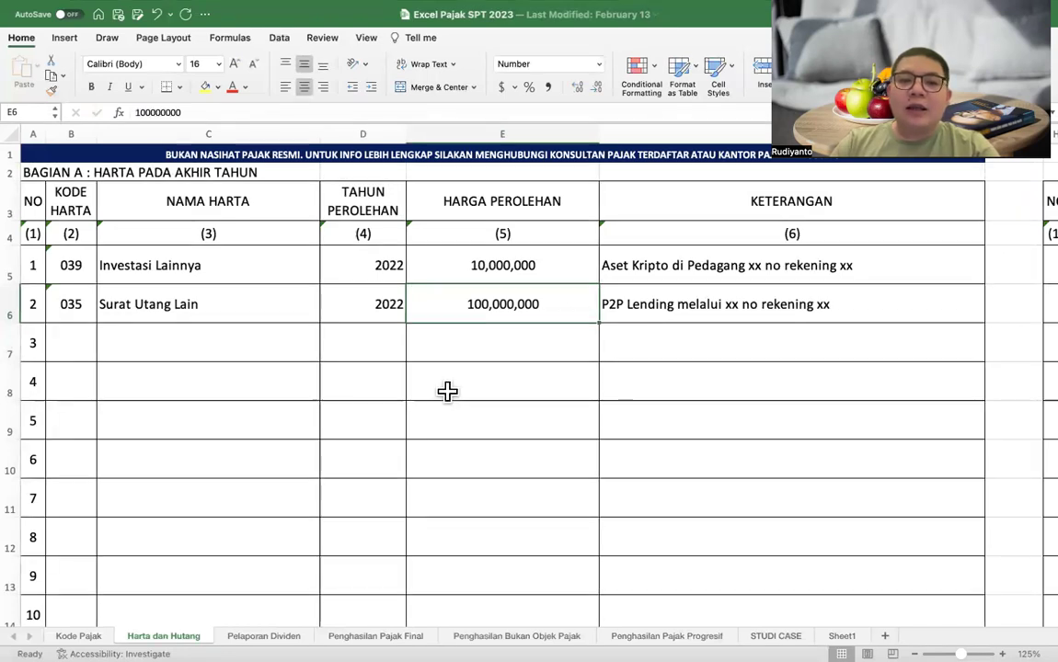
pyautogui.click(81, 635)
pyautogui.click(90, 481)
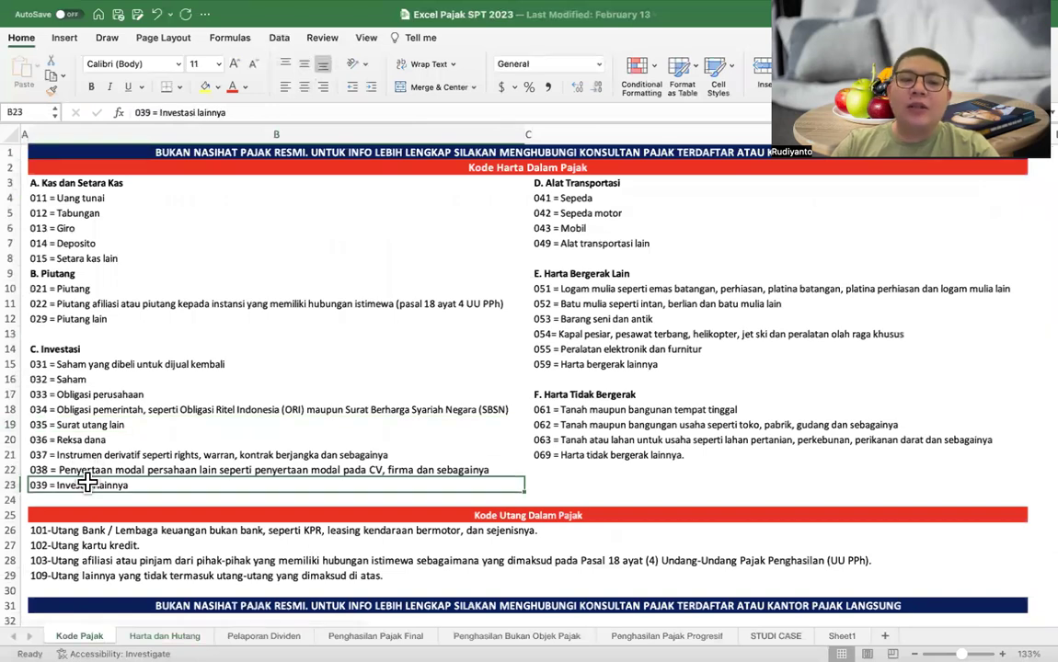
pyautogui.click(134, 424)
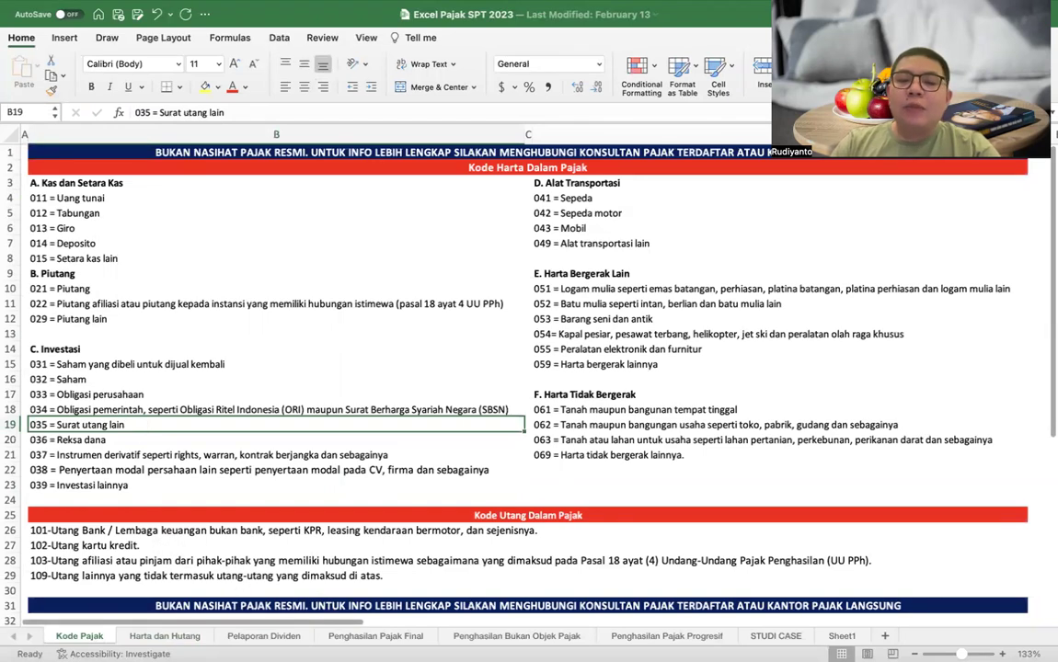
# Review the income categories on the Penghasilan Pajak Final sheet, including the other final-taxed income in row 18, and on Penghasilan Bukan Objek Pajak
pyautogui.click(359, 635)
pyautogui.scroll(-5, 314, 506)
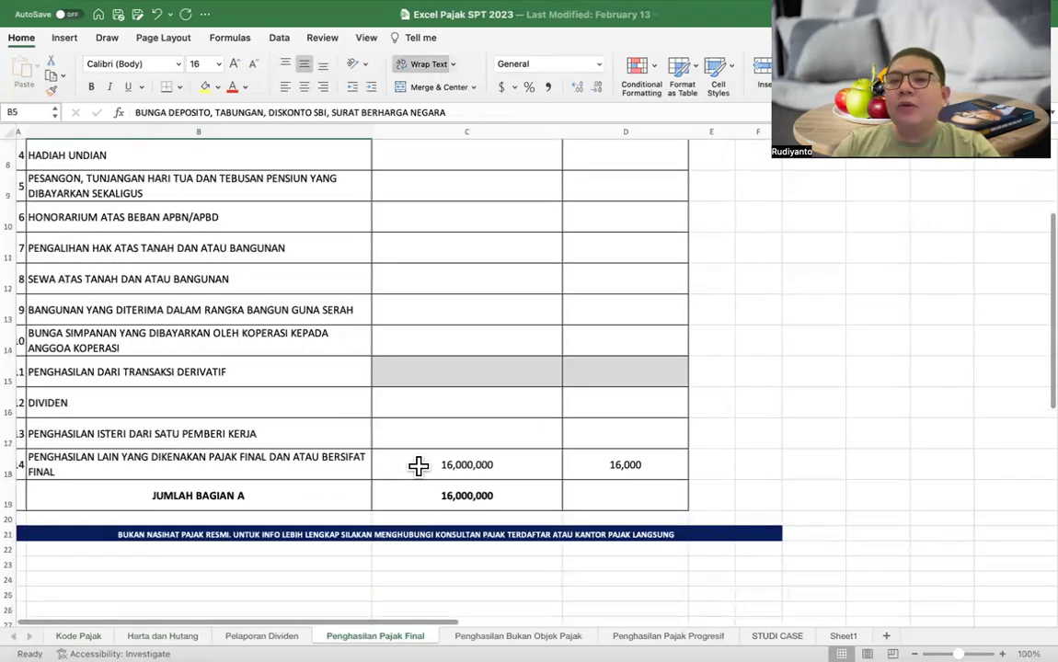
pyautogui.click(417, 465)
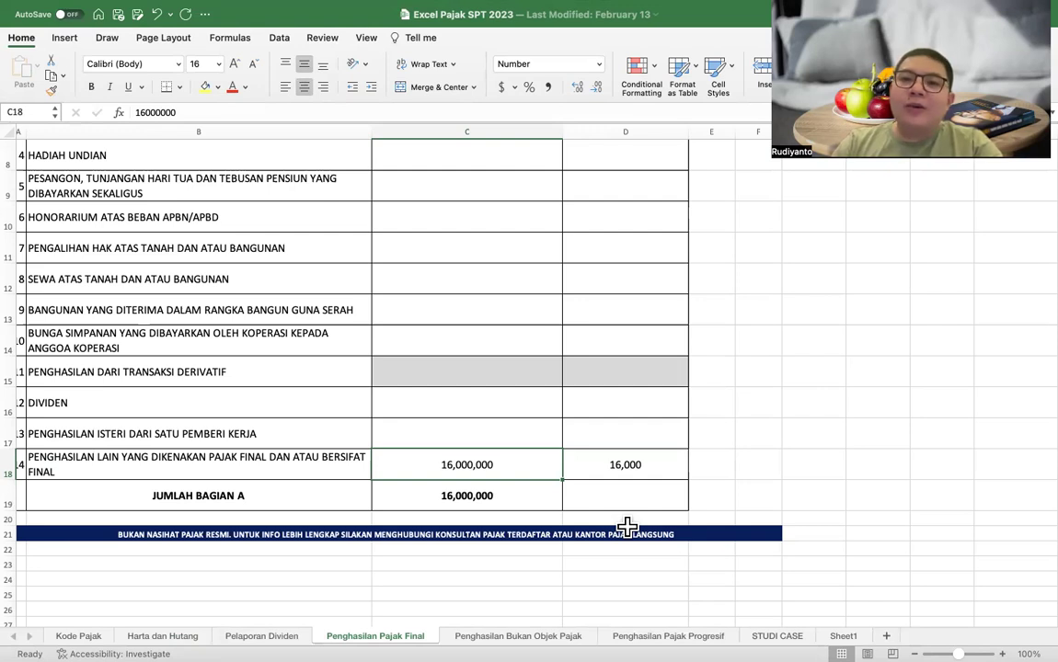
pyautogui.scroll(1, 514, 459)
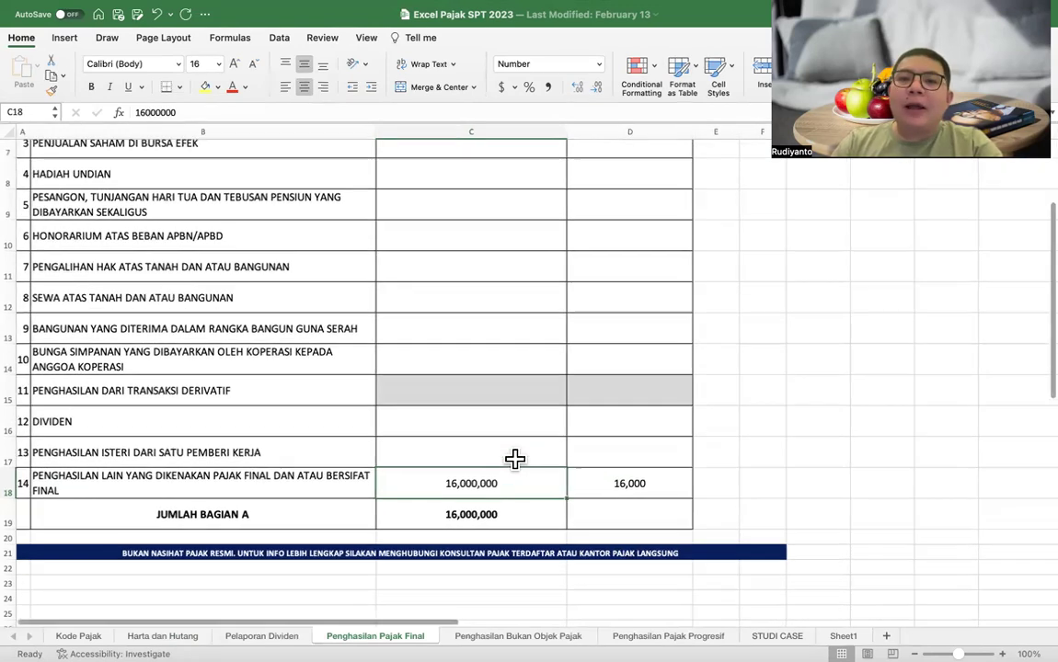
pyautogui.scroll(1, 515, 458)
pyautogui.scroll(5, 514, 459)
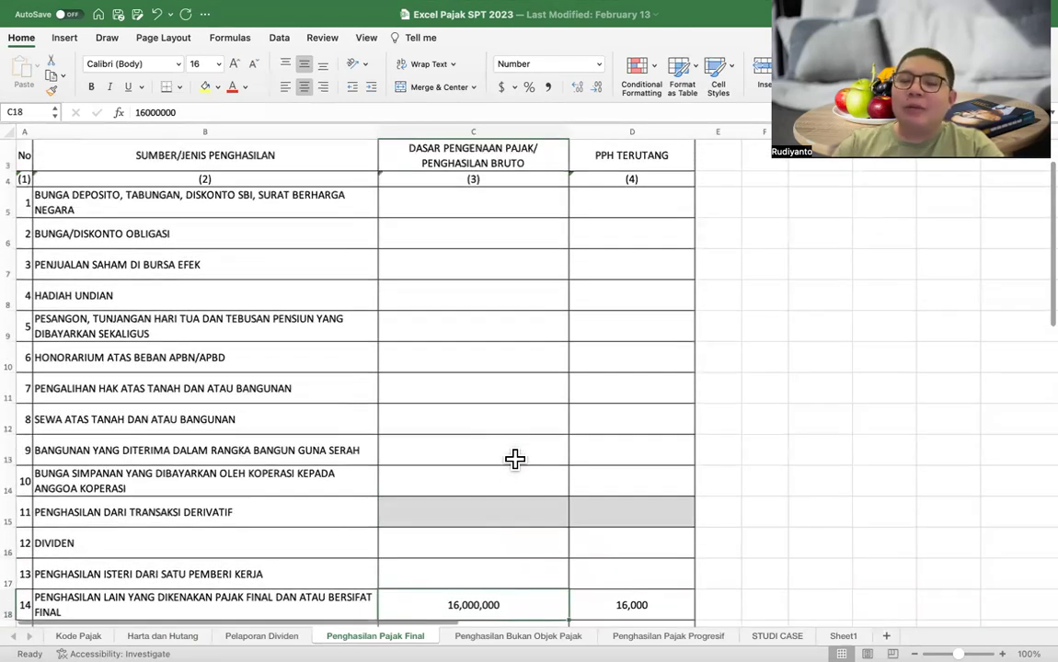
pyautogui.scroll(-1, 514, 459)
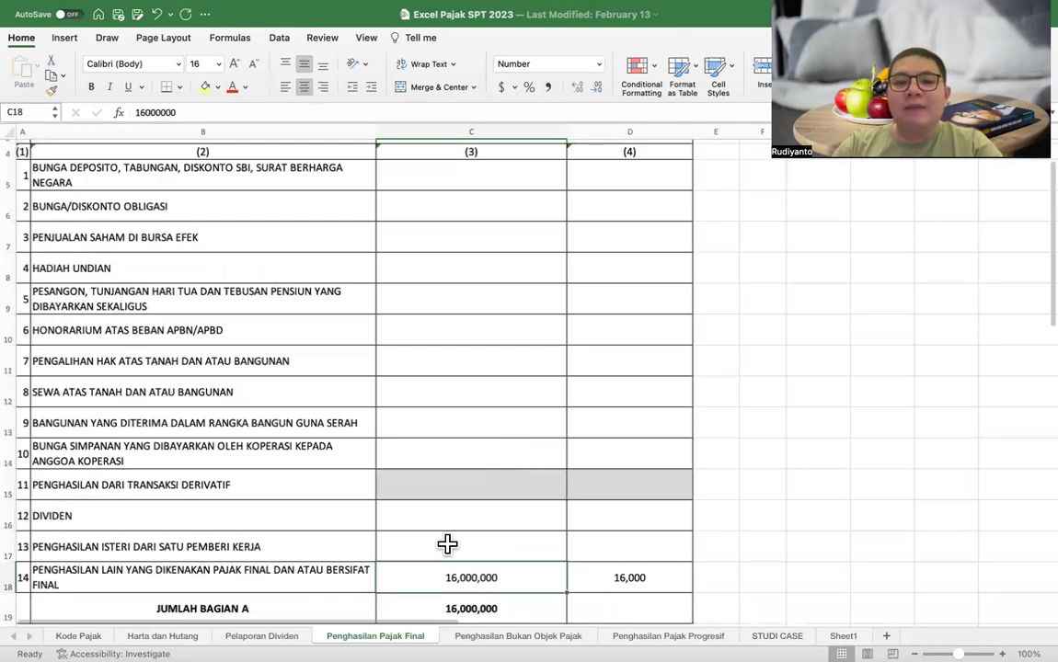
pyautogui.scroll(-3, 447, 544)
pyautogui.click(464, 636)
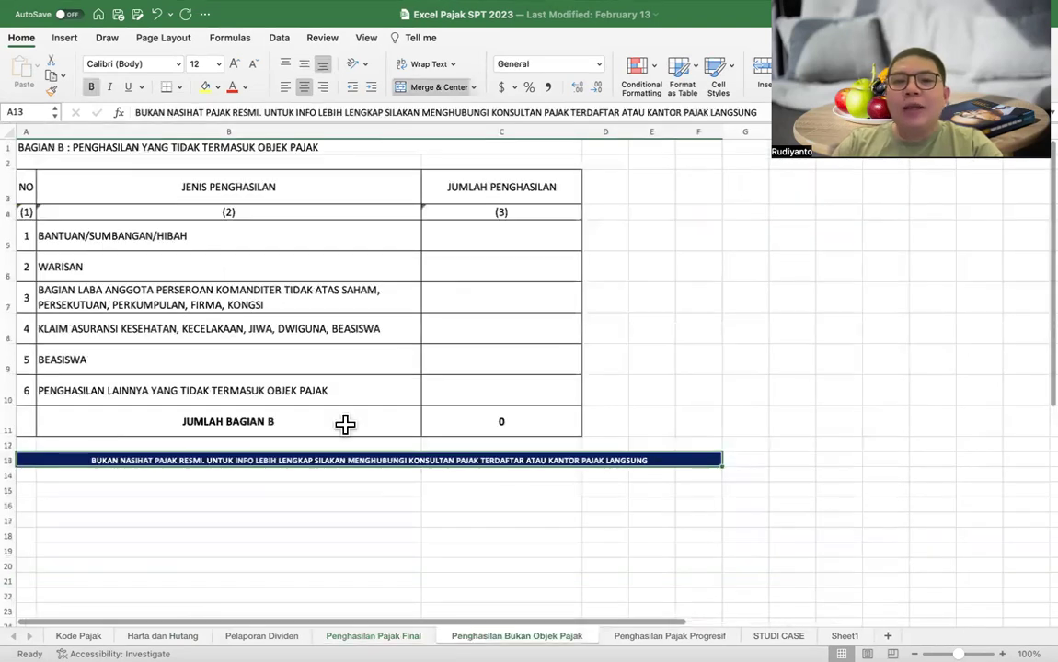
# Recalculate the P2P interest tax in cell F7 of the Penghasilan Pajak Progresif sheet with the formula =E7*10%
pyautogui.click(668, 635)
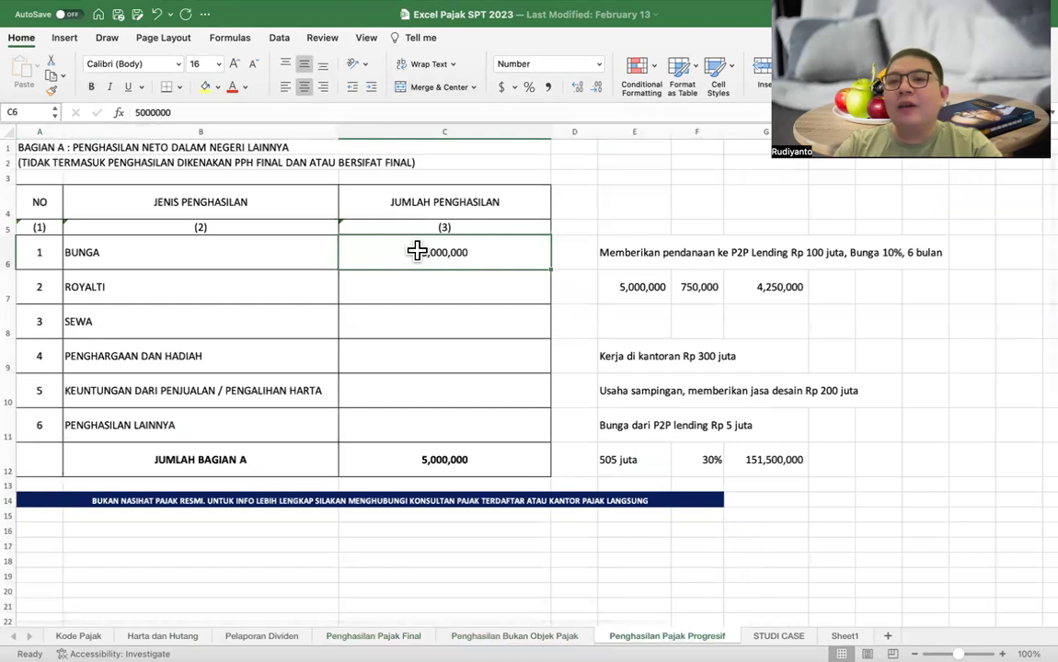
pyautogui.click(787, 287)
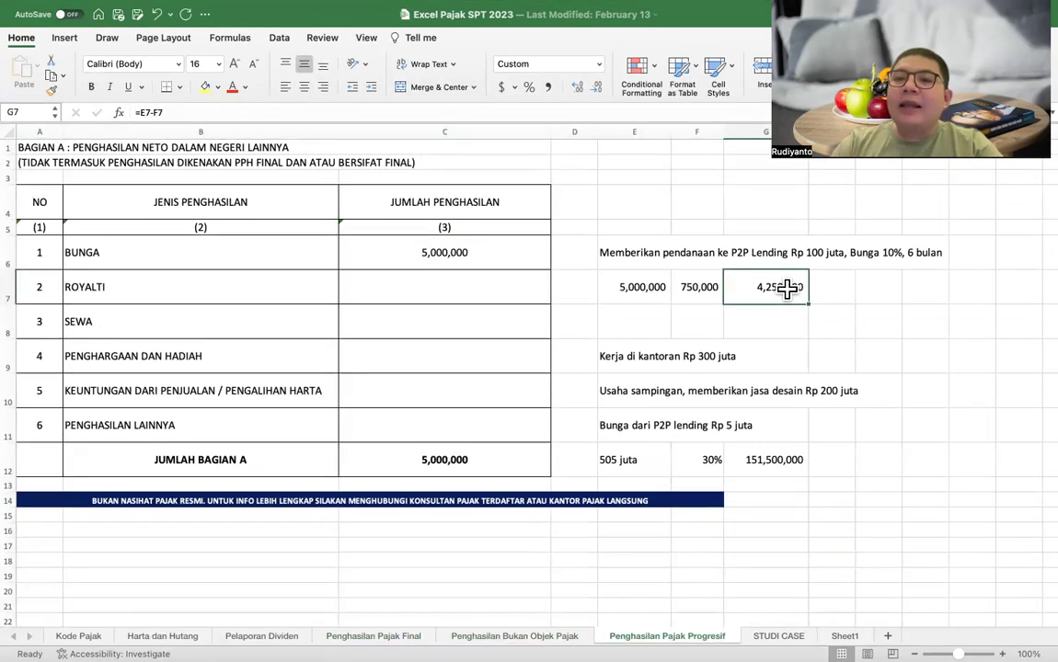
pyautogui.doubleClick(697, 296)
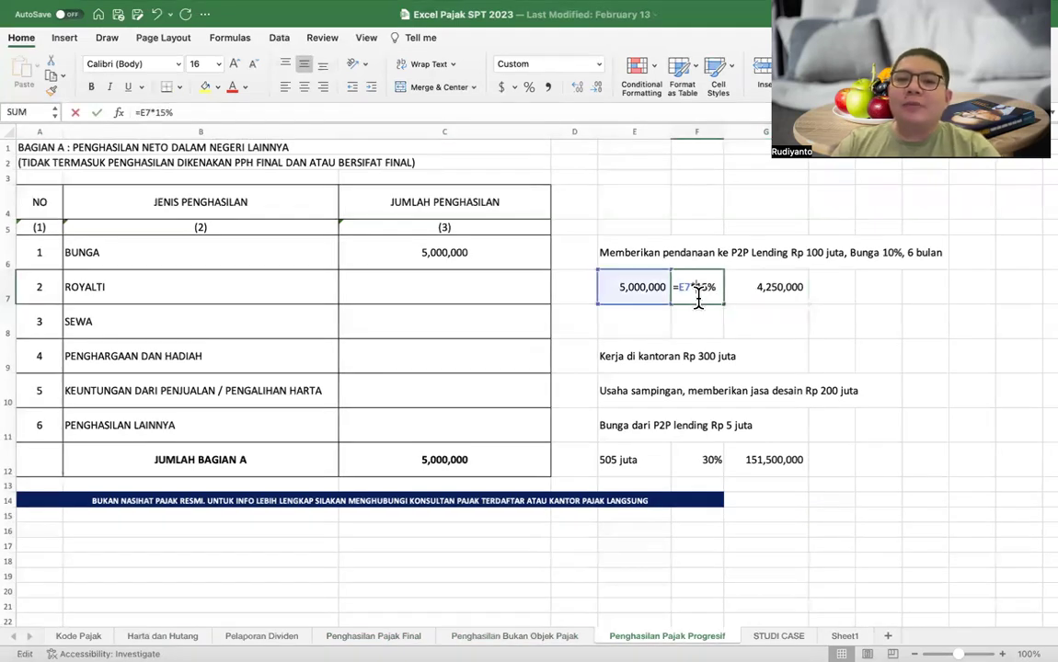
pyautogui.press('Return')
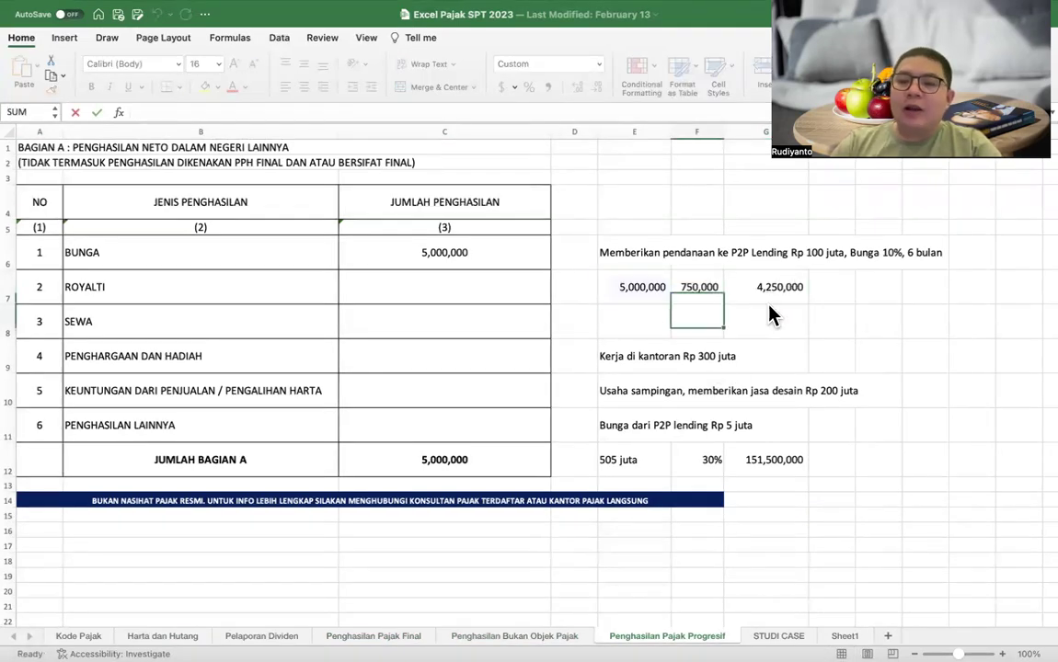
pyautogui.press('Up')
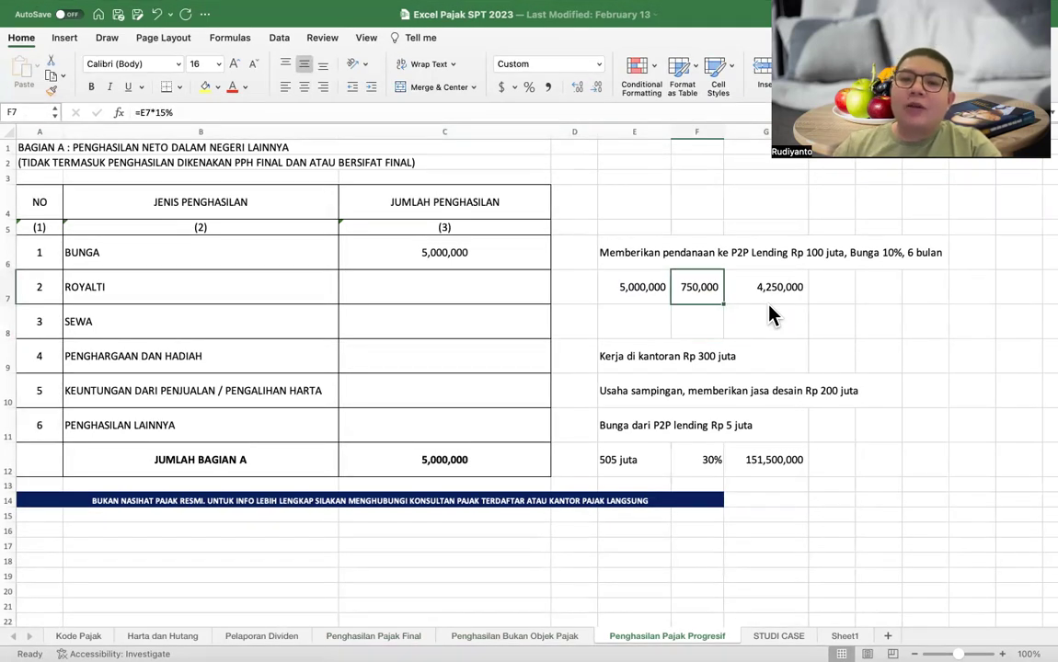
pyautogui.write('=')
pyautogui.click(660, 277)
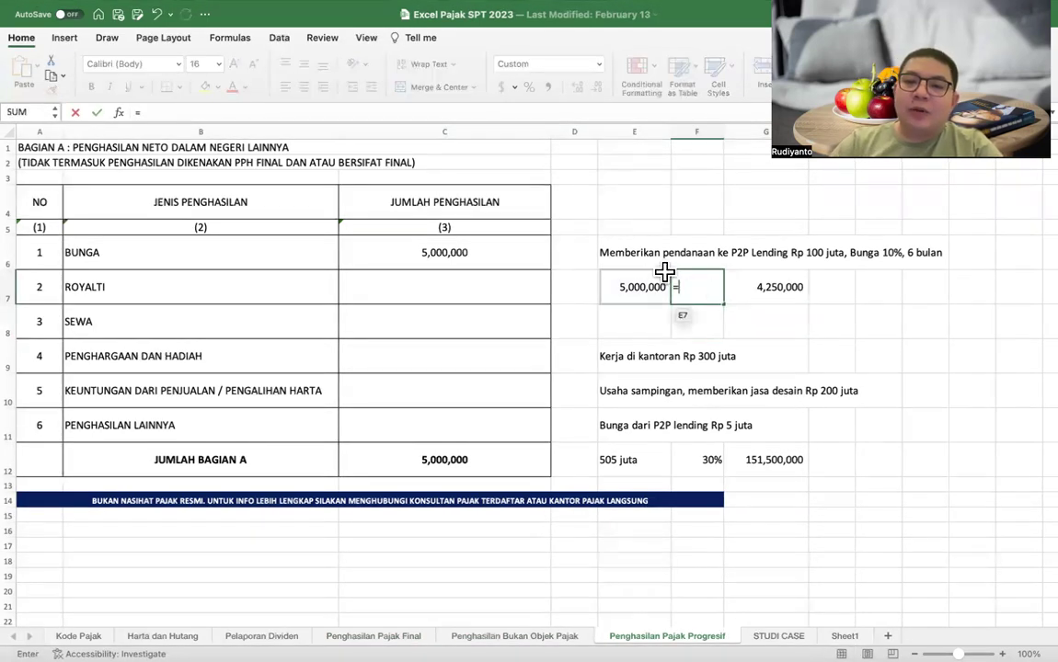
pyautogui.write('*1')
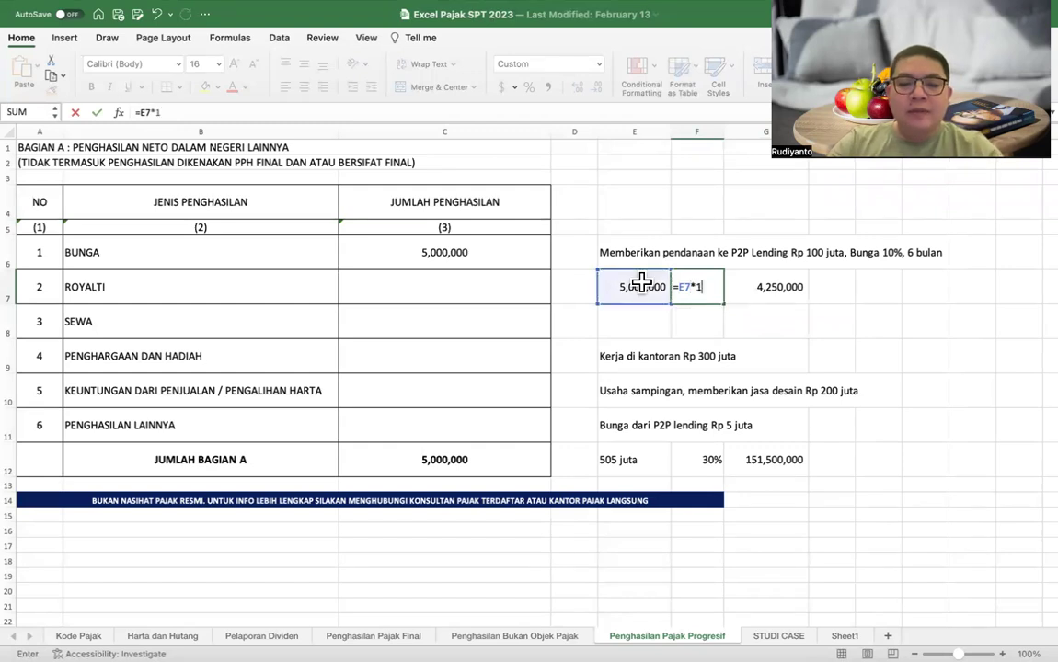
pyautogui.write('0%')
pyautogui.press('Return')
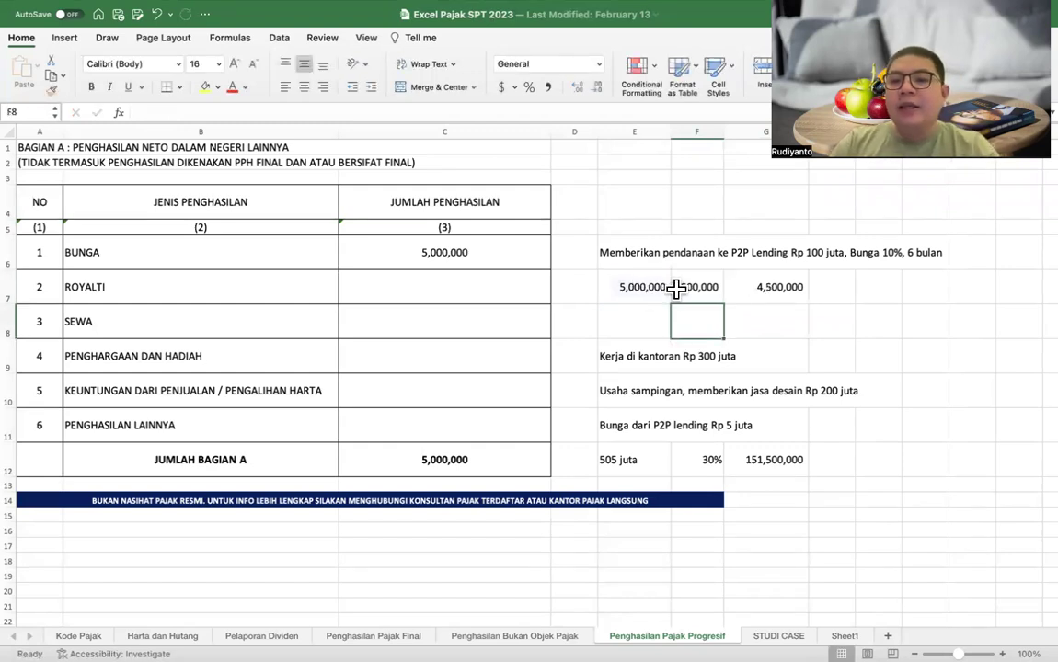
# Change the font colour of the net P2P interest amount in cell G7 to red
pyautogui.click(816, 292)
pyautogui.click(791, 293)
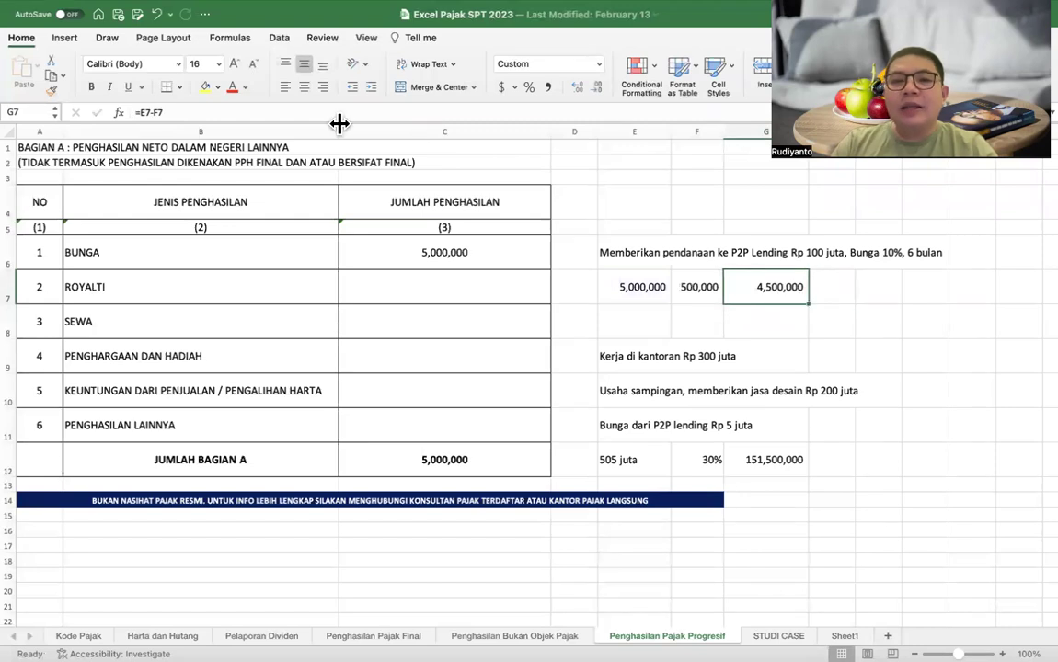
pyautogui.click(233, 89)
# Gross up the net interest in cell I7 with the formula =G7/0.9 and show the result without decimals
pyautogui.click(876, 291)
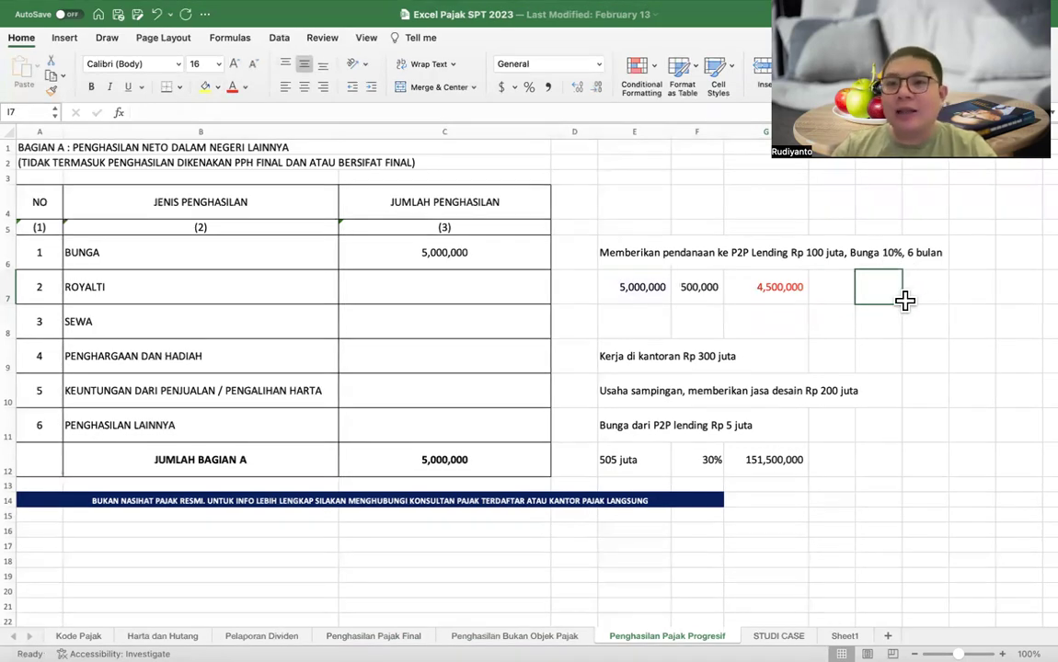
pyautogui.write('=')
pyautogui.click(782, 287)
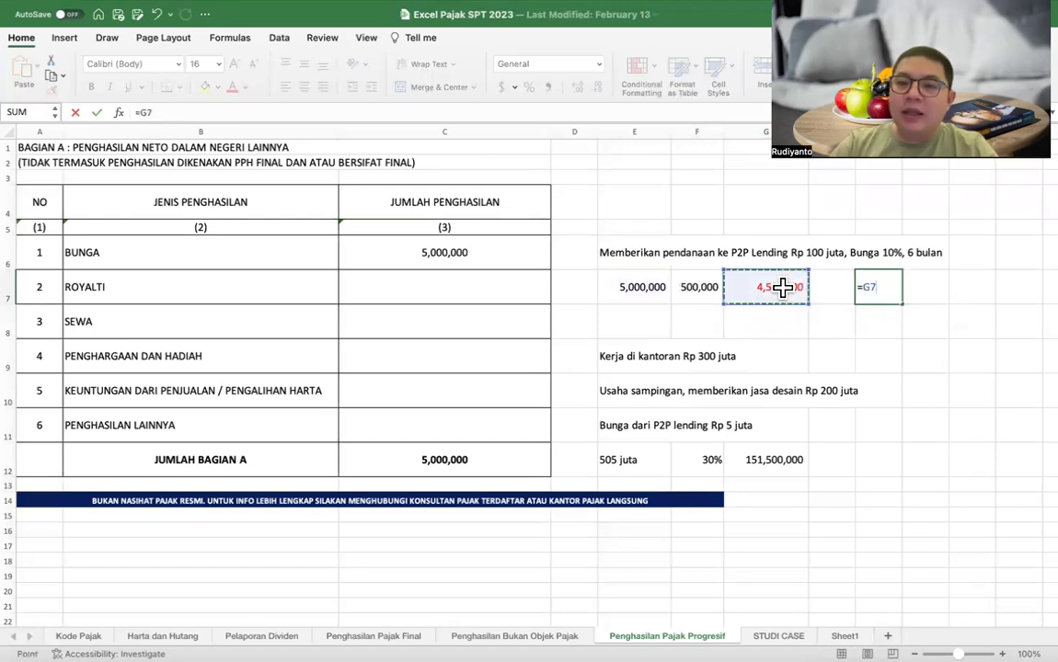
pyautogui.write('/0.9')
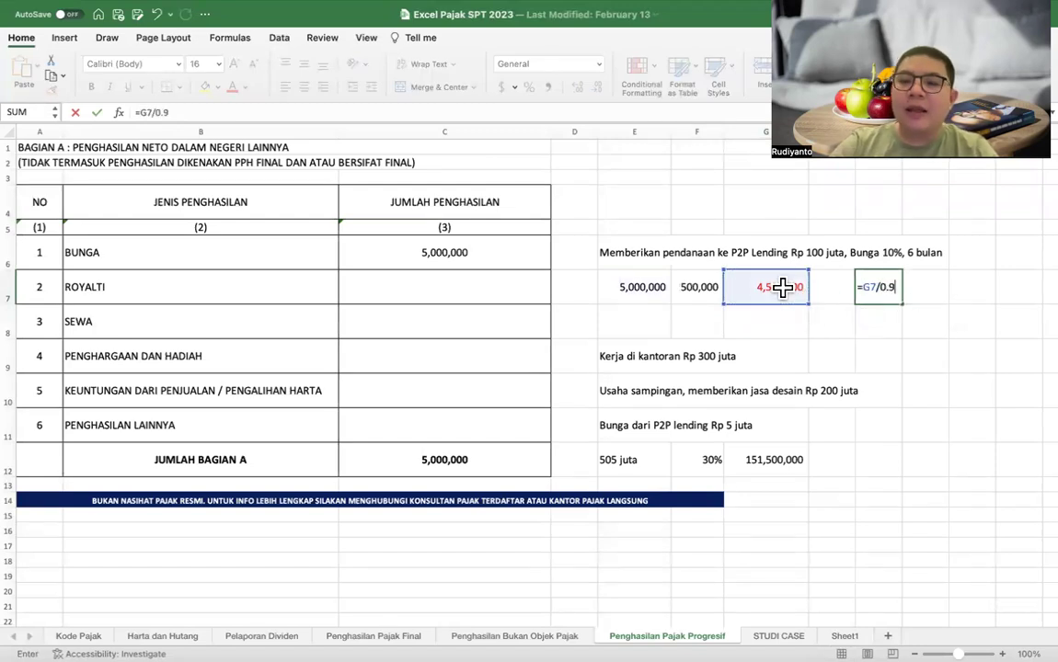
pyautogui.press('Return')
pyautogui.click(877, 277)
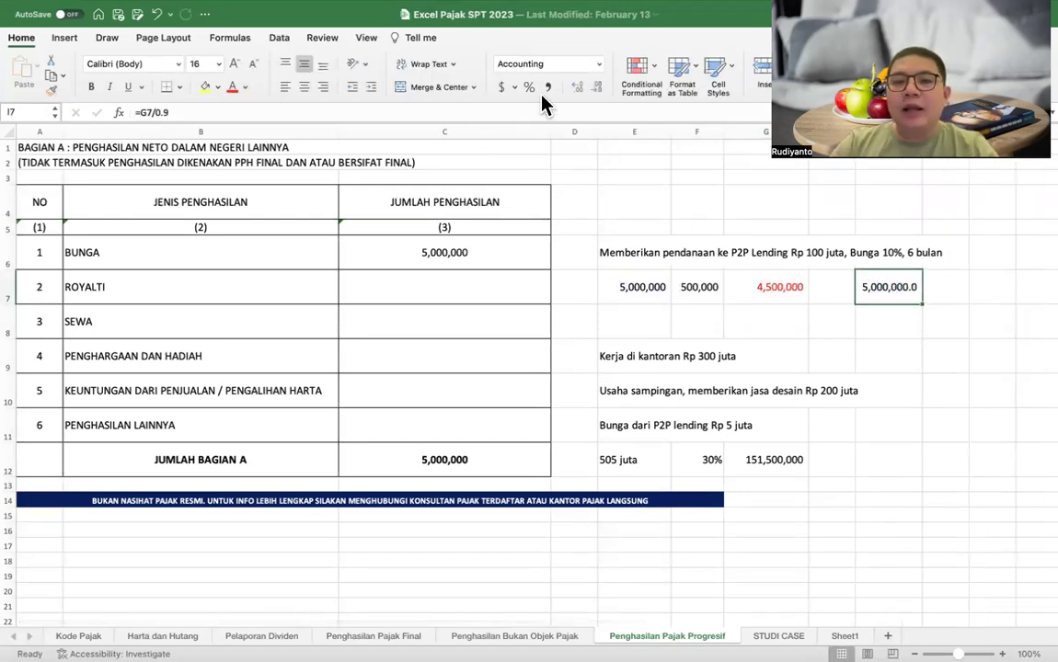
pyautogui.click(596, 87)
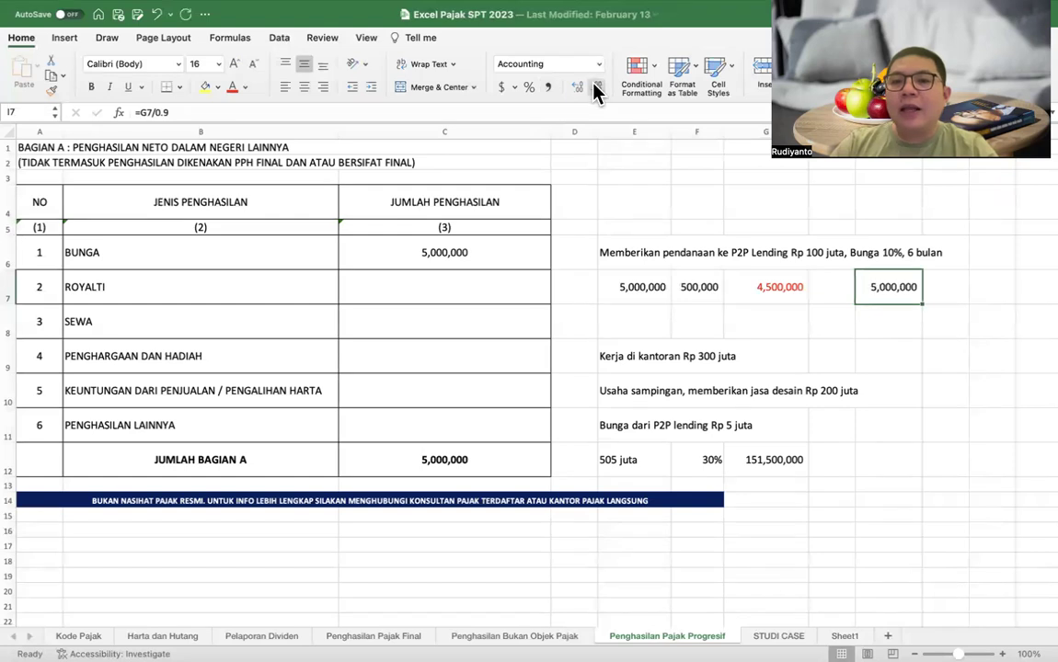
# Change the gross-up formula in I7 to =G7/0.85 for comparison and clear the cell
pyautogui.doubleClick(889, 287)
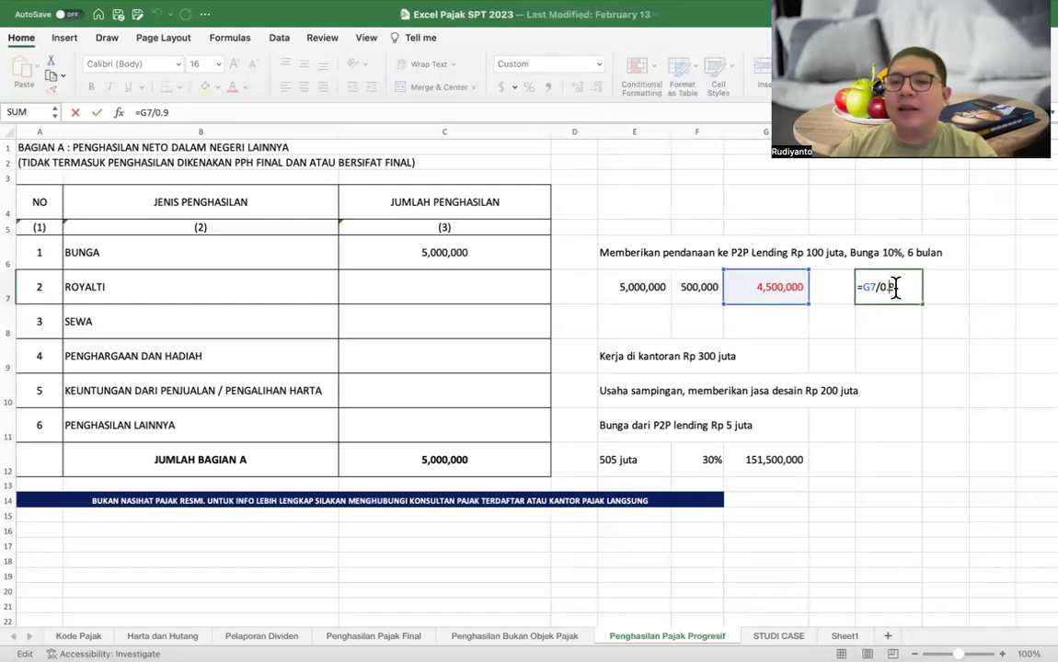
pyautogui.press('BackSpace')
pyautogui.write('85')
pyautogui.press('Return')
pyautogui.click(892, 287)
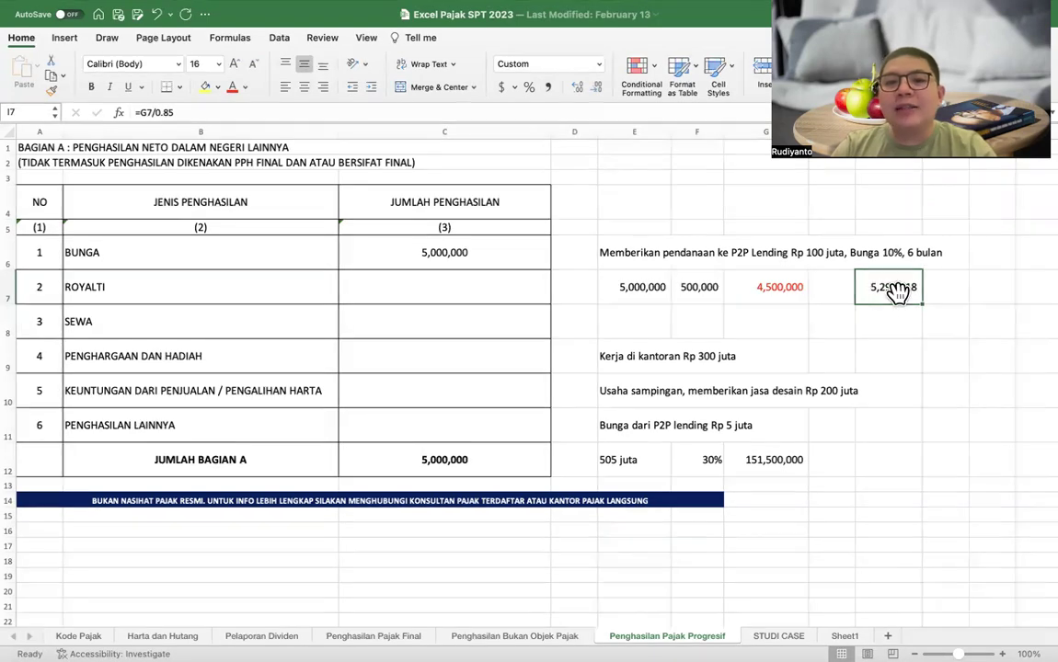
pyautogui.press('Delete')
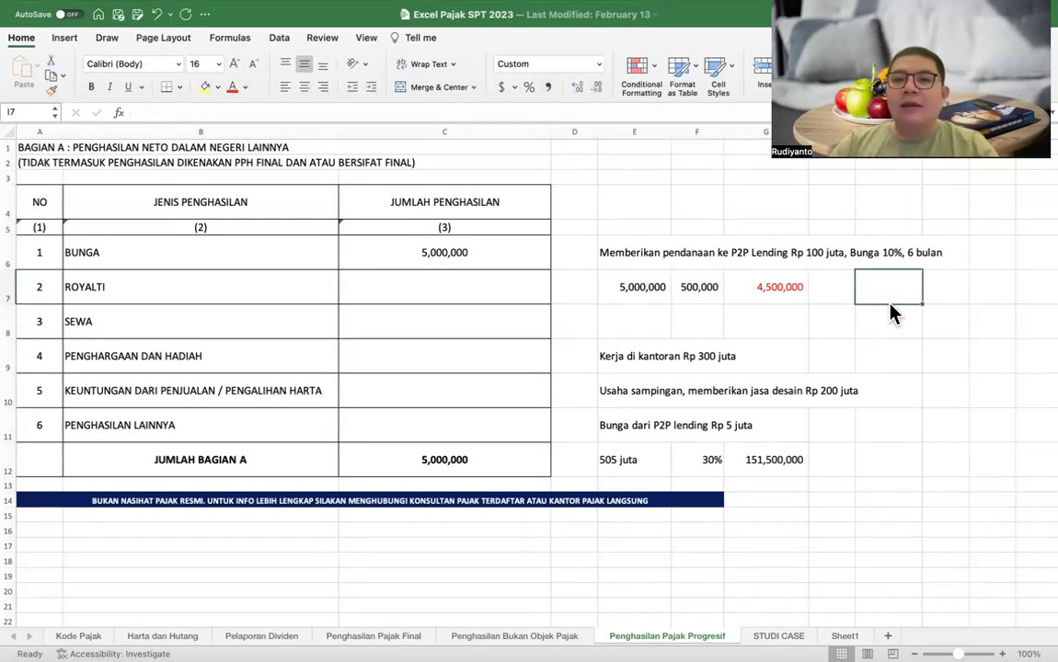